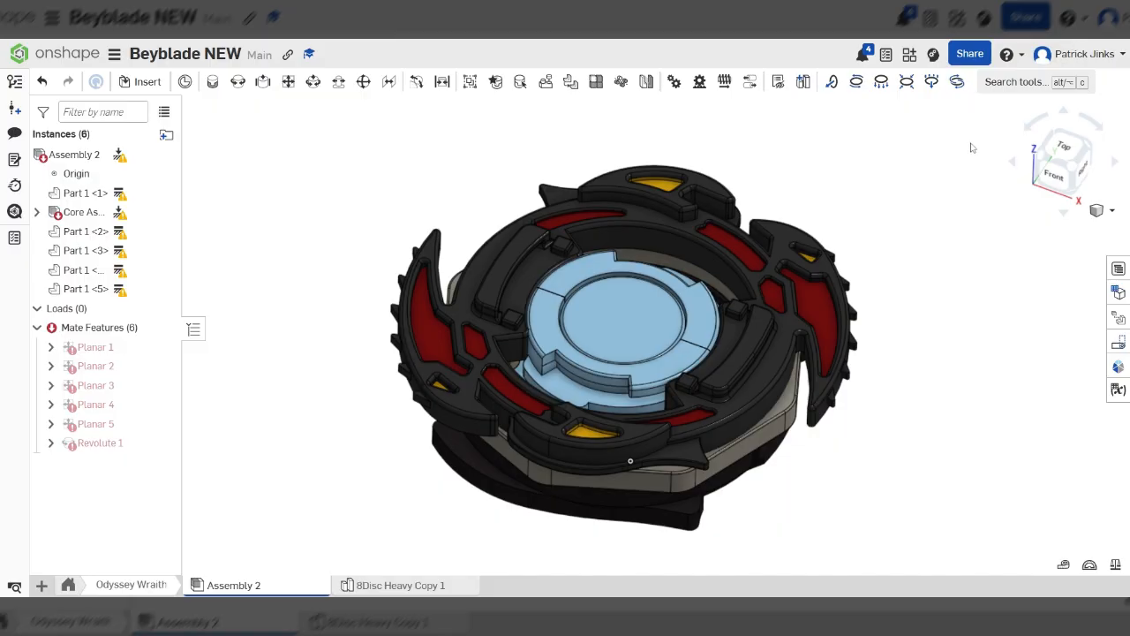
# Hide Part 1 <1> through <4> and the core assembly in Assembly 2, leaving only the attack ring shown
pyautogui.moveTo(952, 365); pyautogui.dragTo(926, 385, button='right')
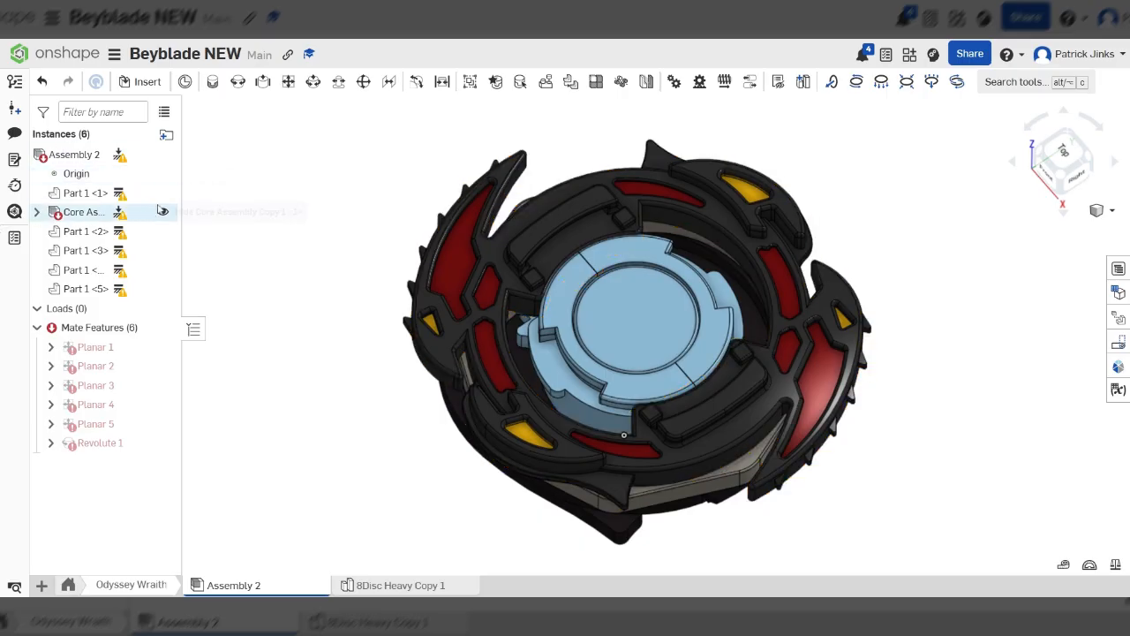
pyautogui.click(163, 192)
pyautogui.click(162, 211)
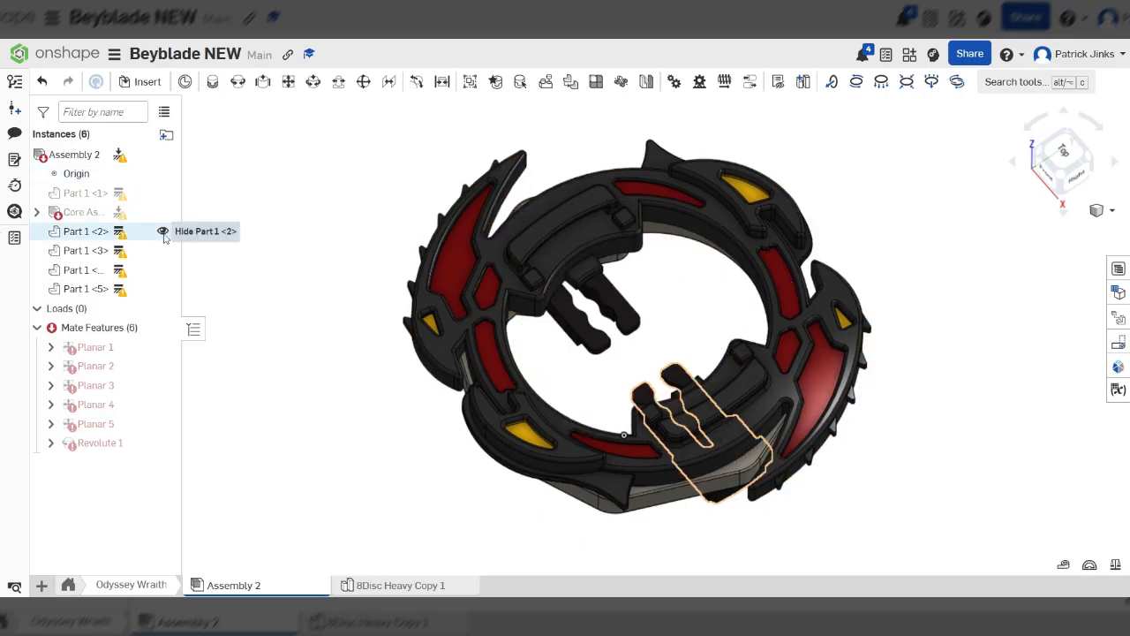
pyautogui.click(163, 231)
pyautogui.click(162, 250)
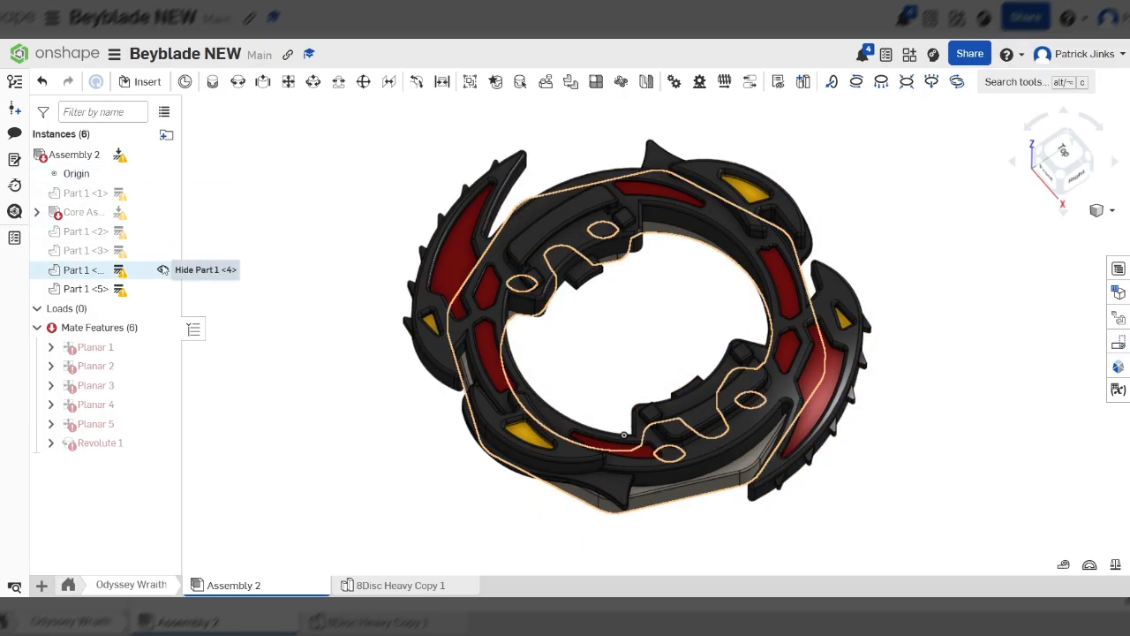
pyautogui.click(162, 269)
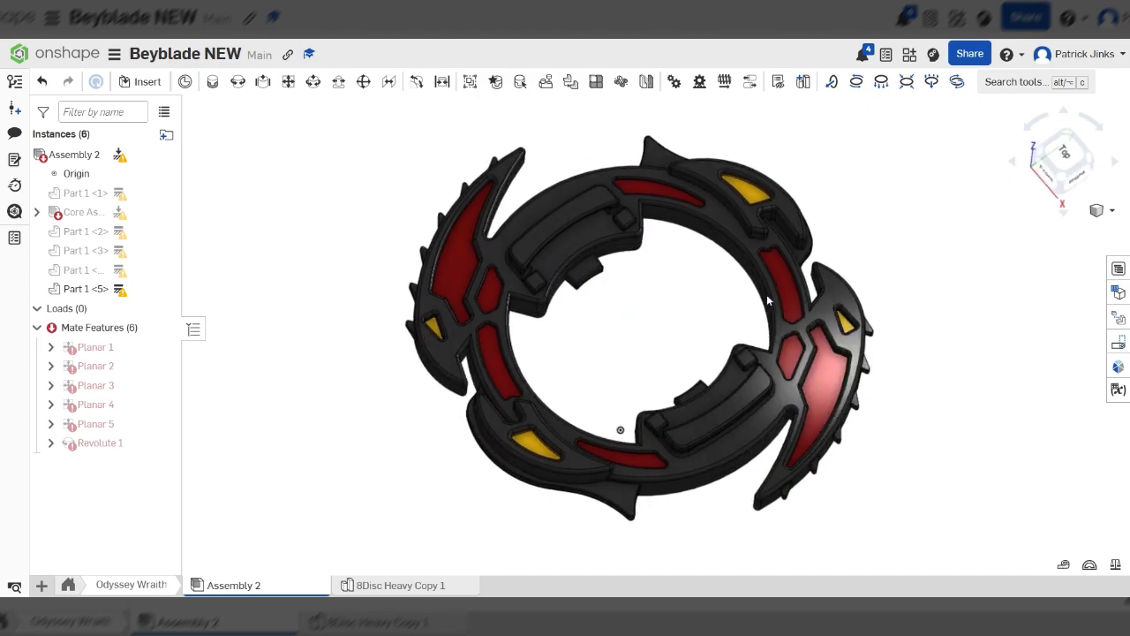
pyautogui.moveTo(766, 298)
pyautogui.mouseDown(button='right')
pyautogui.moveTo(763, 326)
pyautogui.moveTo(757, 281)
pyautogui.moveTo(763, 305)
pyautogui.mouseUp(button='right')
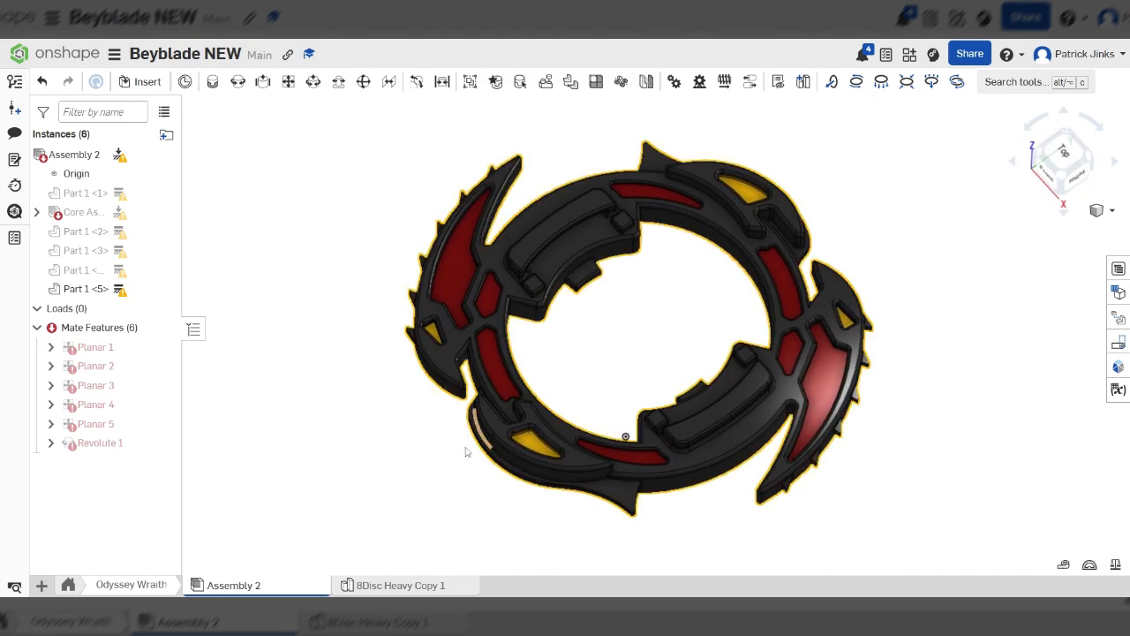
# Open the Attack Ring Template part studio and examine the ring's overall shape and its mounting tabs
pyautogui.click(68, 585)
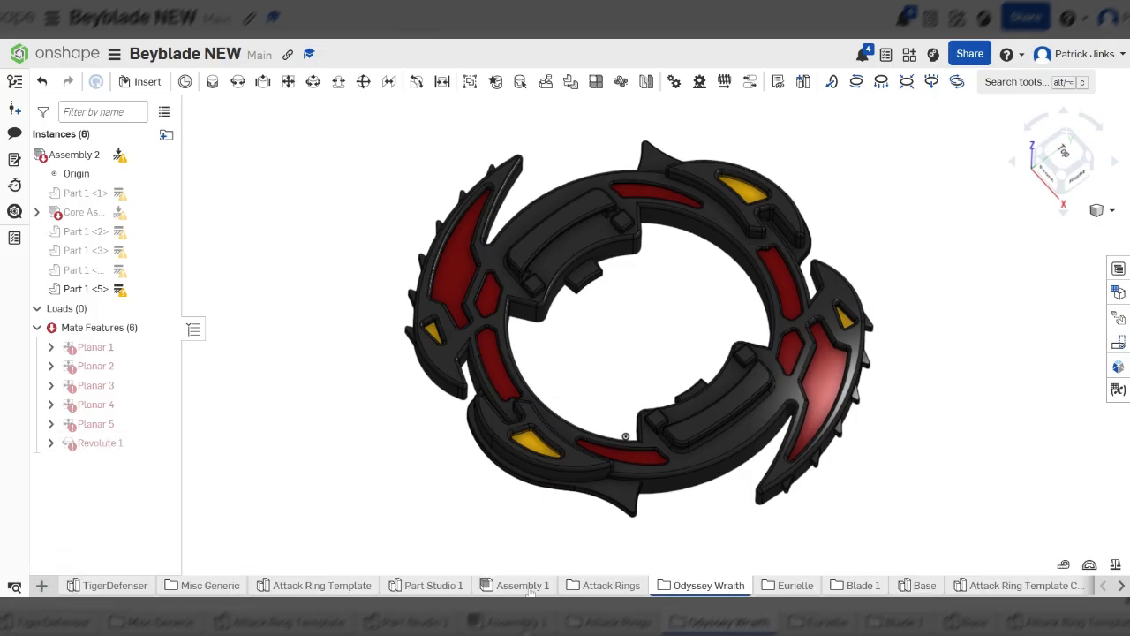
pyautogui.moveTo(415, 594)
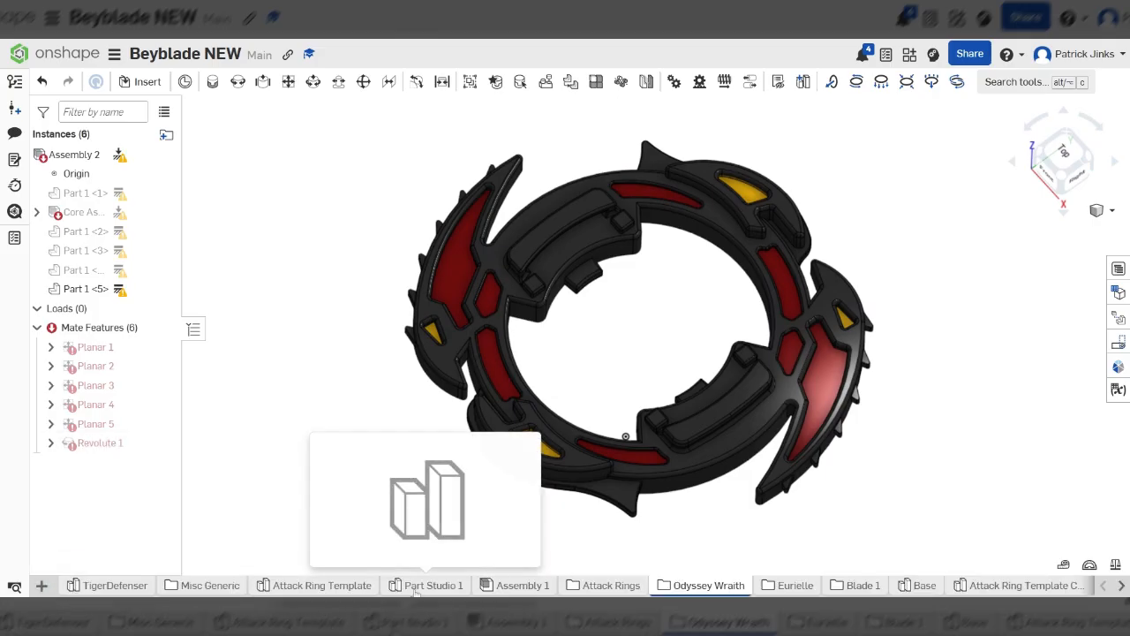
pyautogui.click(407, 590)
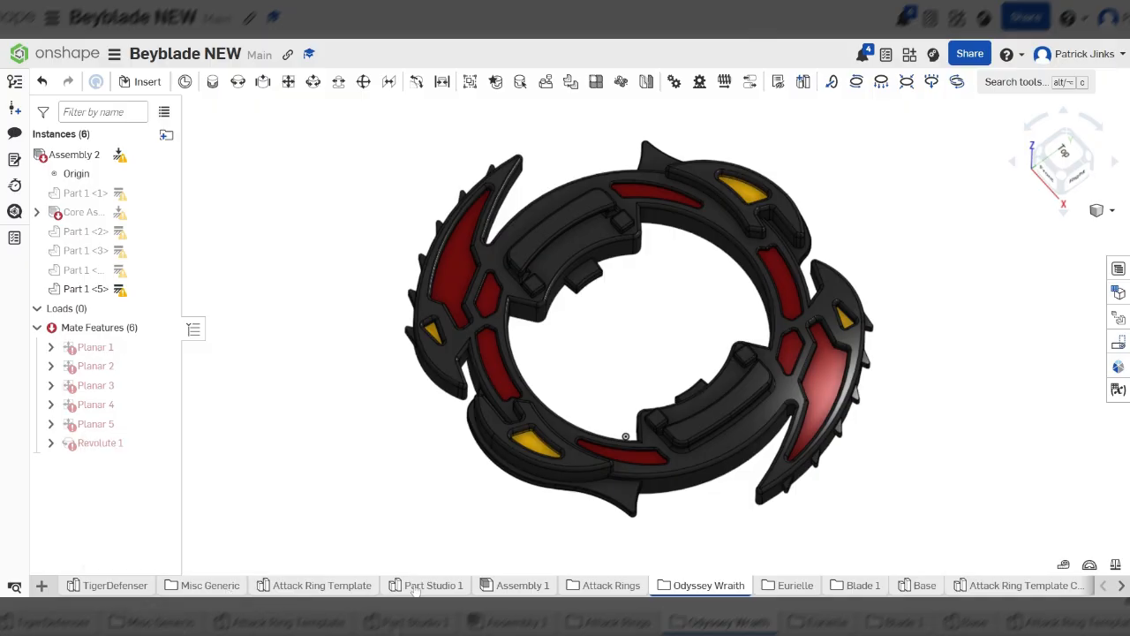
pyautogui.click(319, 585)
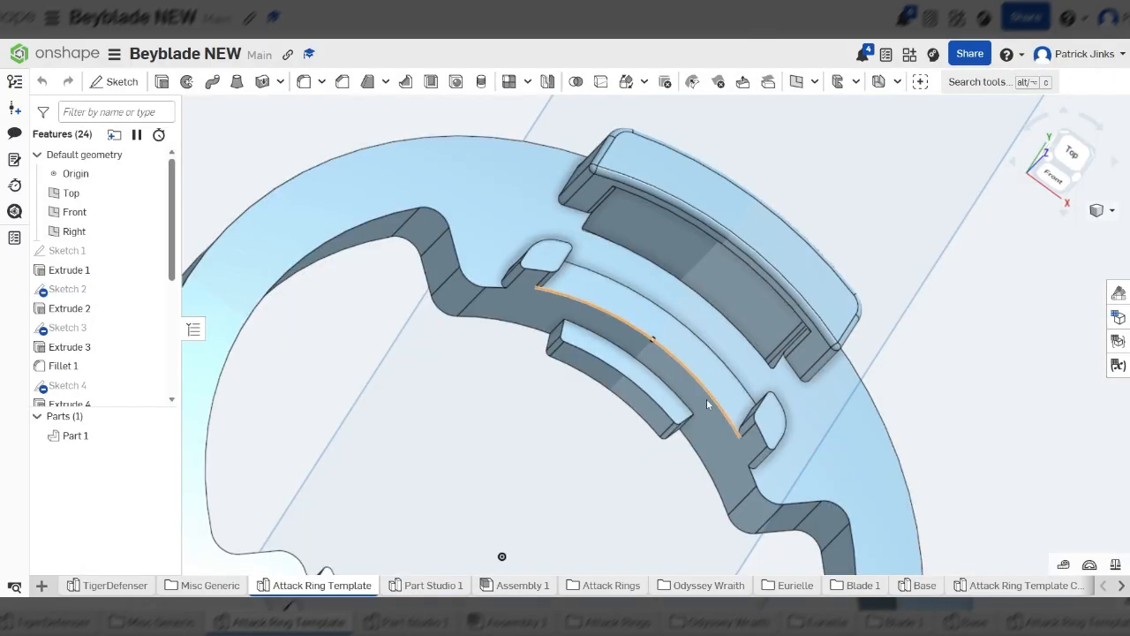
pyautogui.scroll(-2, 457, 218)
pyautogui.moveTo(615, 368)
pyautogui.mouseDown(button='right')
pyautogui.moveTo(602, 329)
pyautogui.moveTo(596, 379)
pyautogui.mouseUp(button='right')
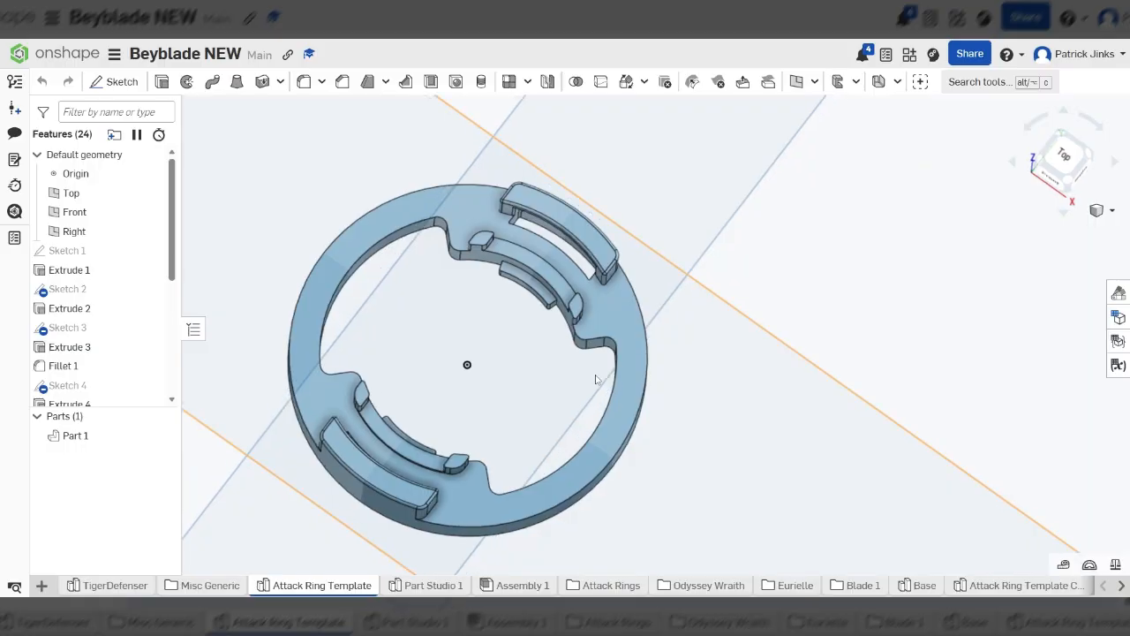
pyautogui.scroll(-3, 830, 247)
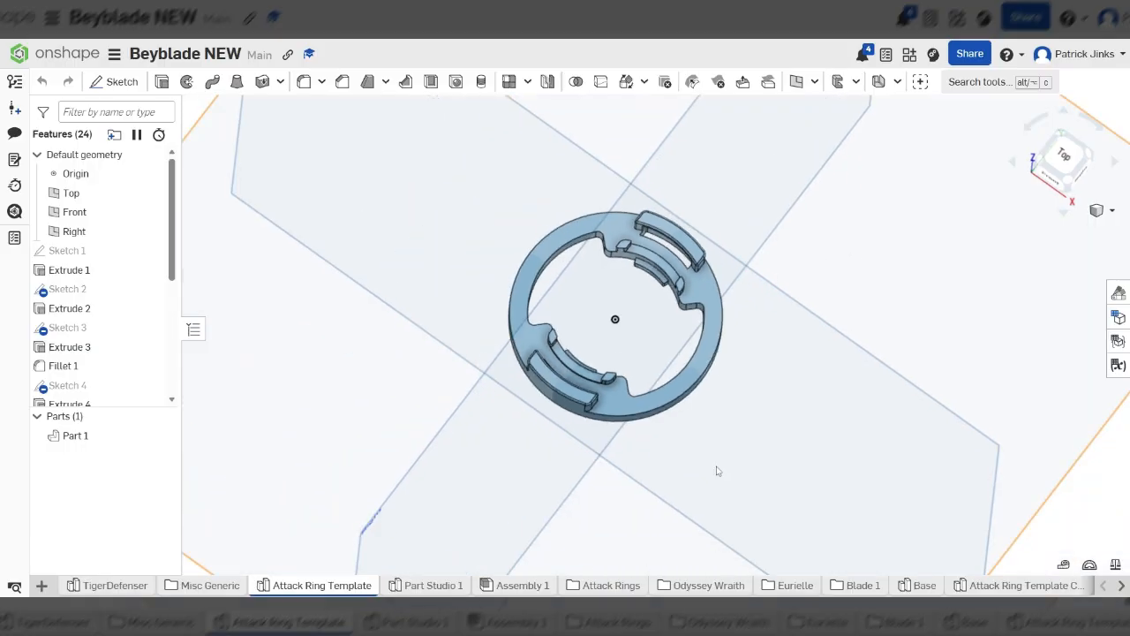
pyautogui.scroll(3, 662, 300)
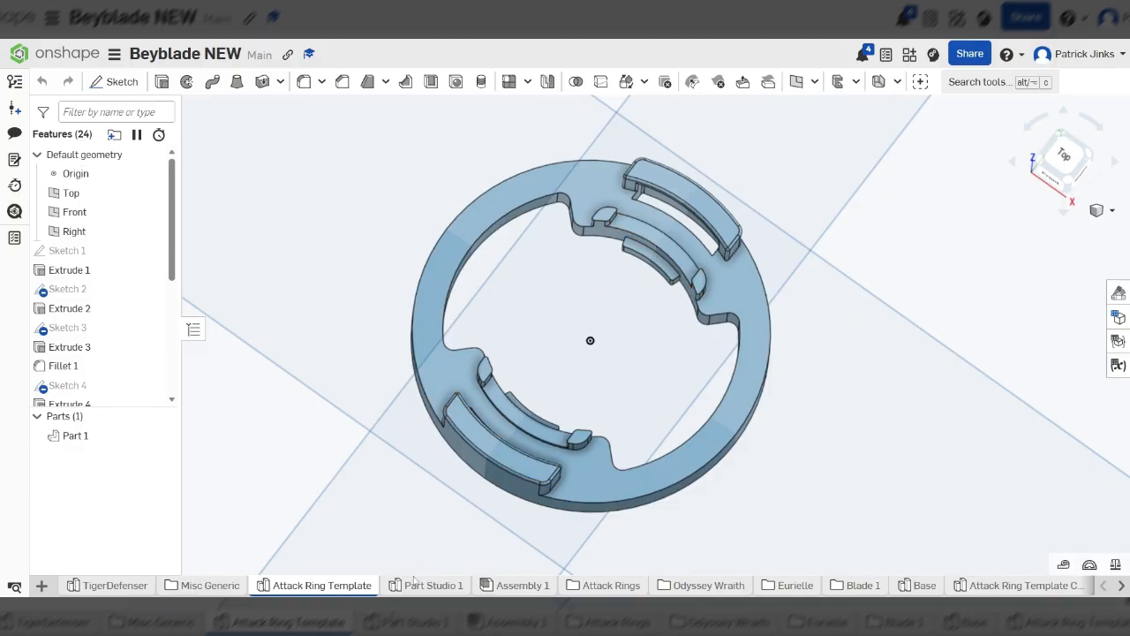
# Open the empty Part Studio 1 and start a new sketch on the Top plane, viewed face-on
pyautogui.moveTo(423, 592)
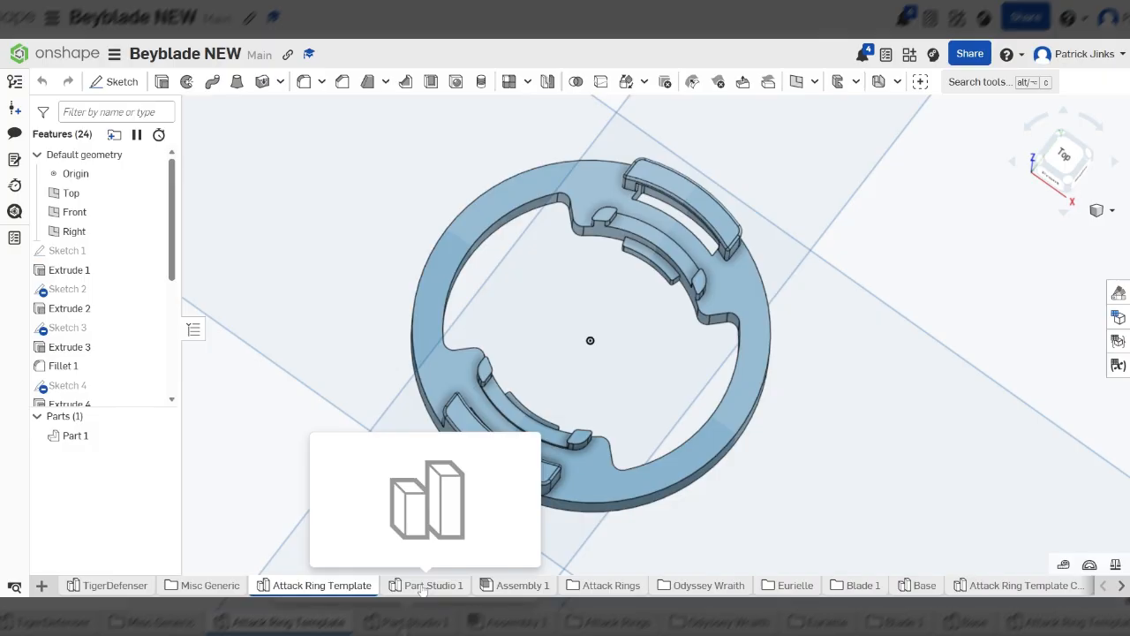
pyautogui.click(423, 588)
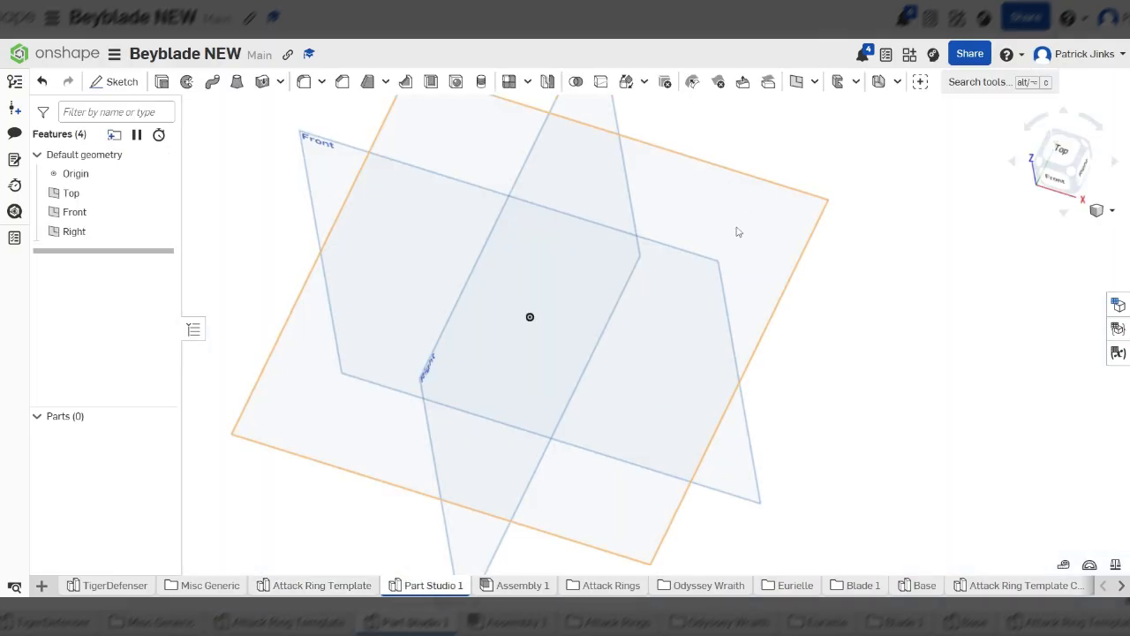
pyautogui.click(742, 236)
pyautogui.press('f')
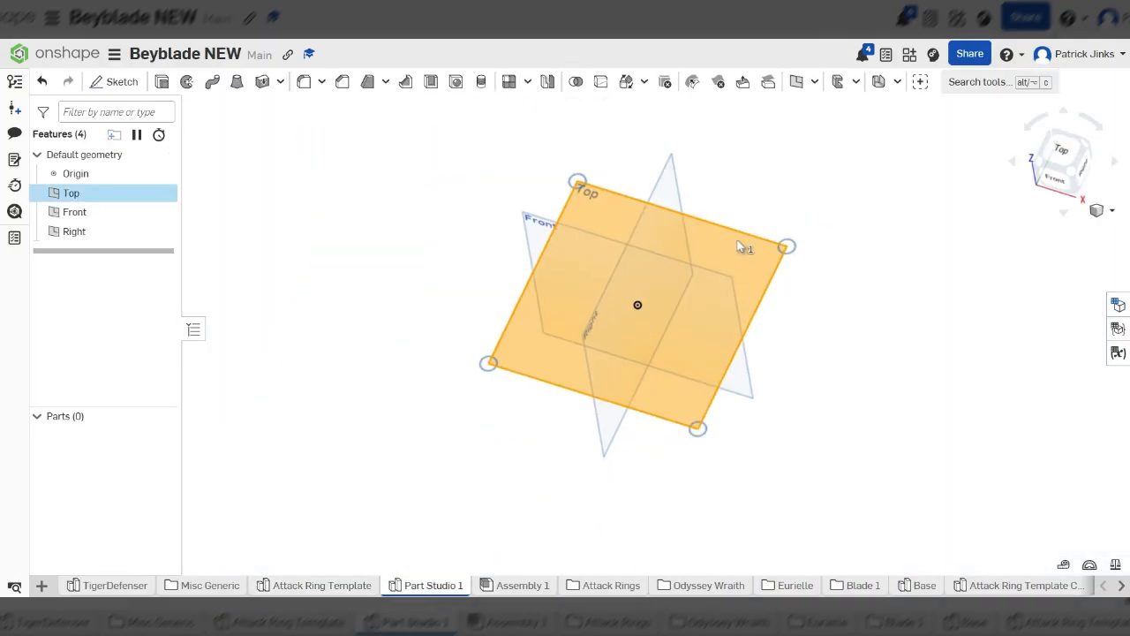
pyautogui.press('n')
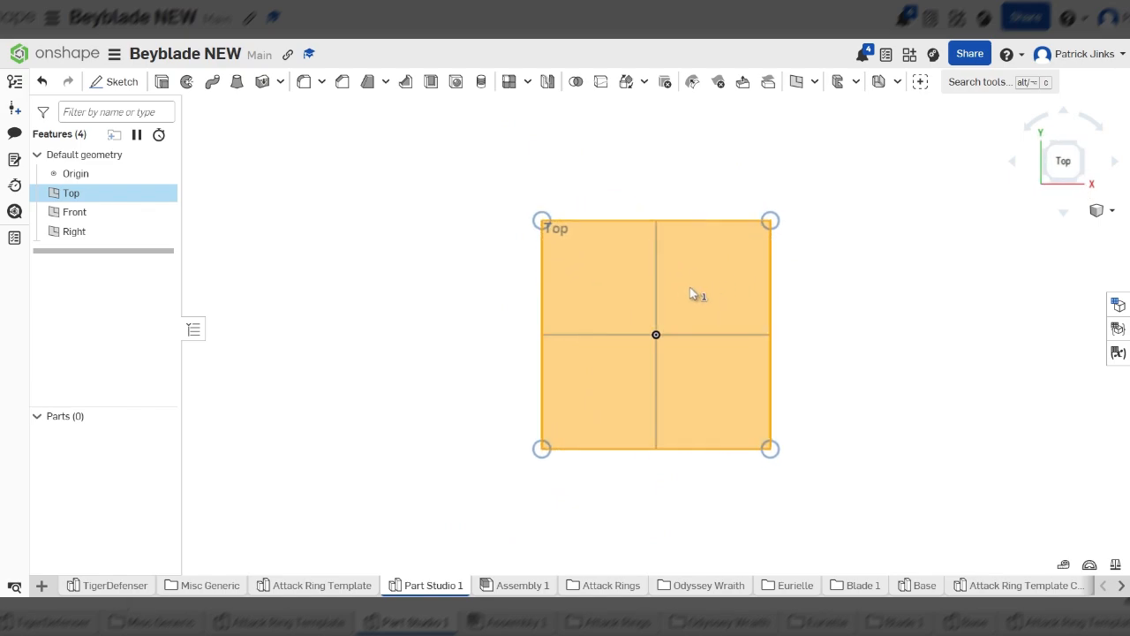
pyautogui.click(117, 82)
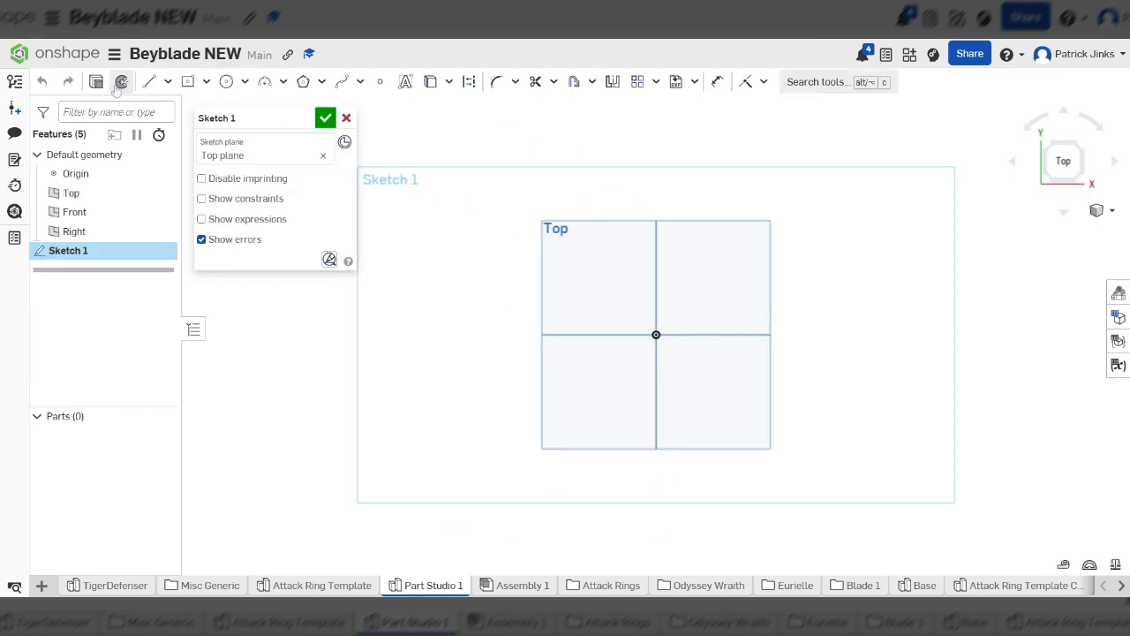
# Sketch three concentric circles centred on the origin, about 180 mm, 118 mm and 73 mm in diameter
pyautogui.click(228, 82)
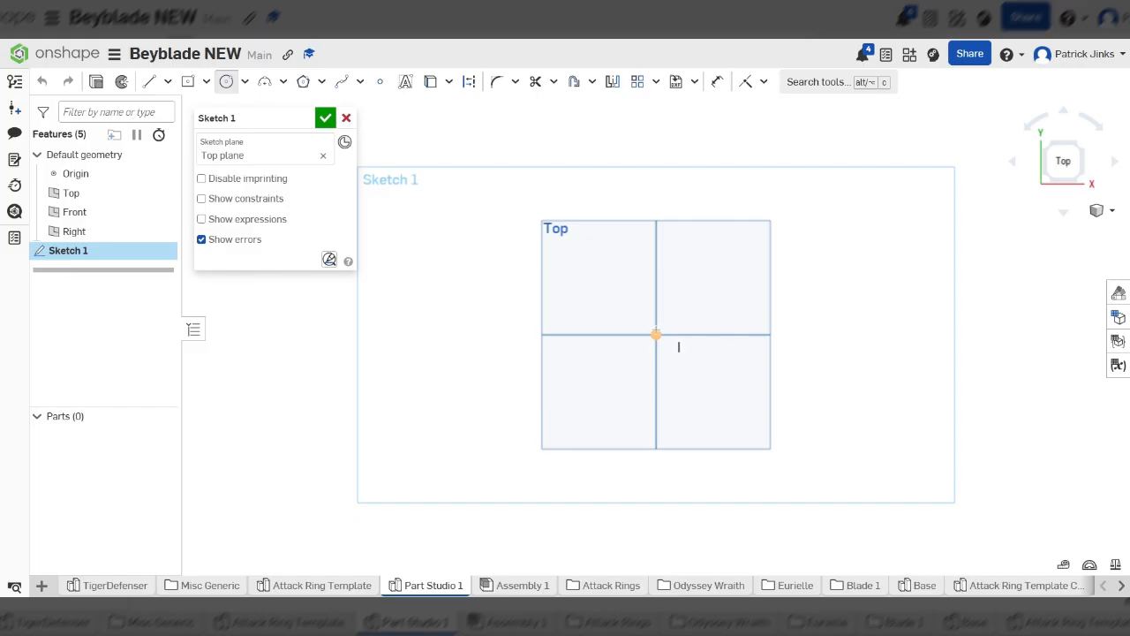
pyautogui.click(656, 333)
pyautogui.click(771, 260)
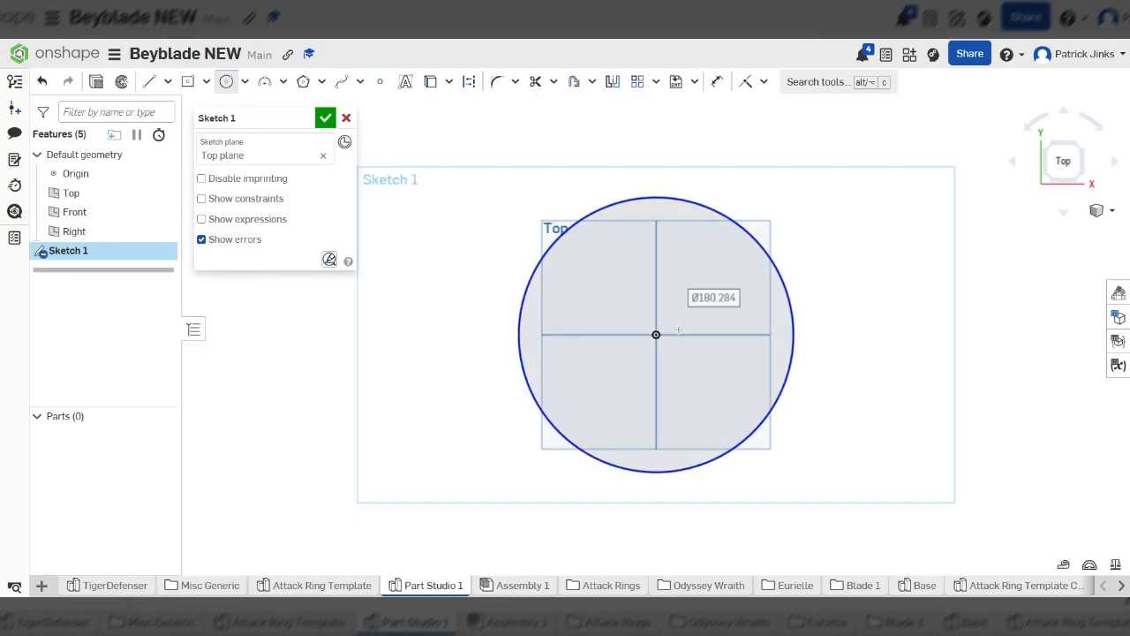
pyautogui.click(656, 335)
pyautogui.click(735, 292)
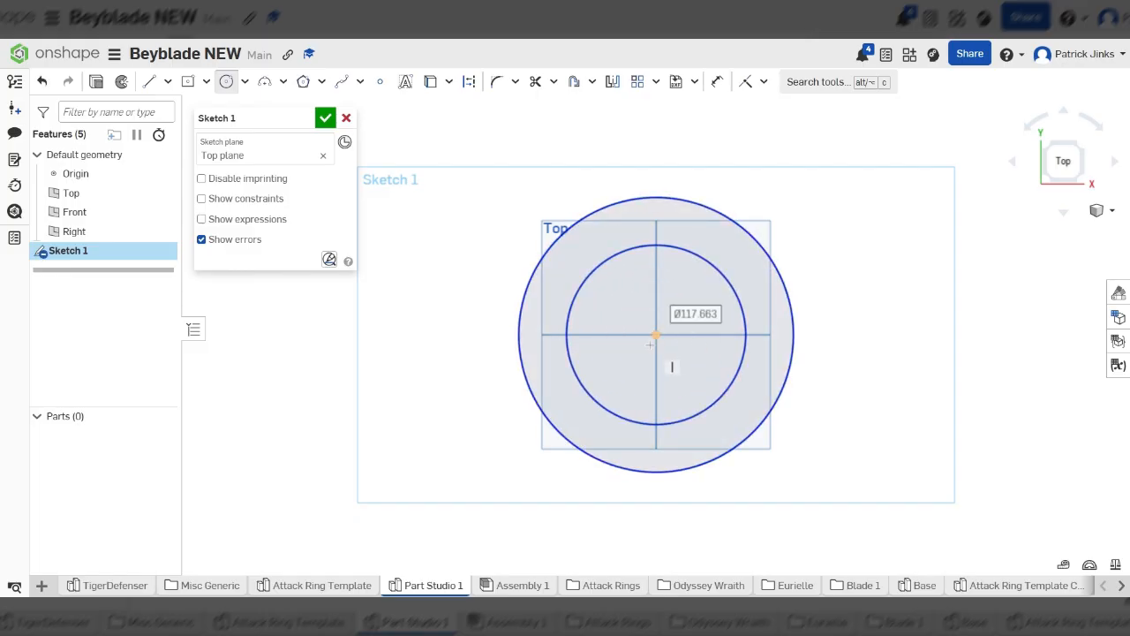
pyautogui.click(655, 334)
pyautogui.scroll(3, 712, 335)
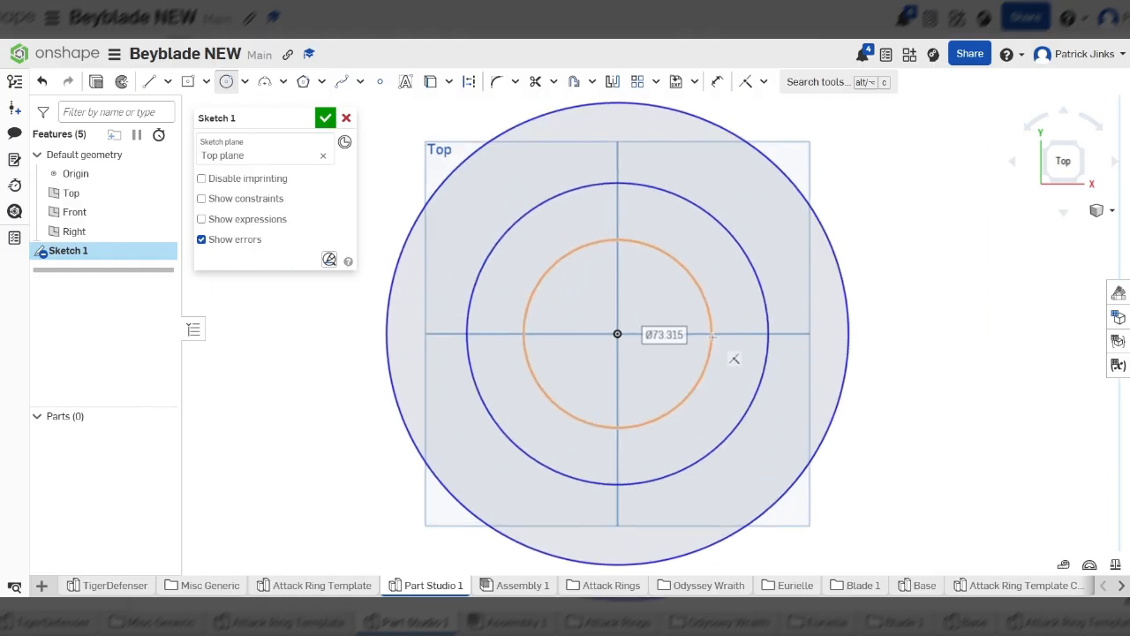
pyautogui.click(712, 335)
# Dimension the innermost circle's diameter to 21.5 mm
pyautogui.press('d')
pyautogui.click(711, 336)
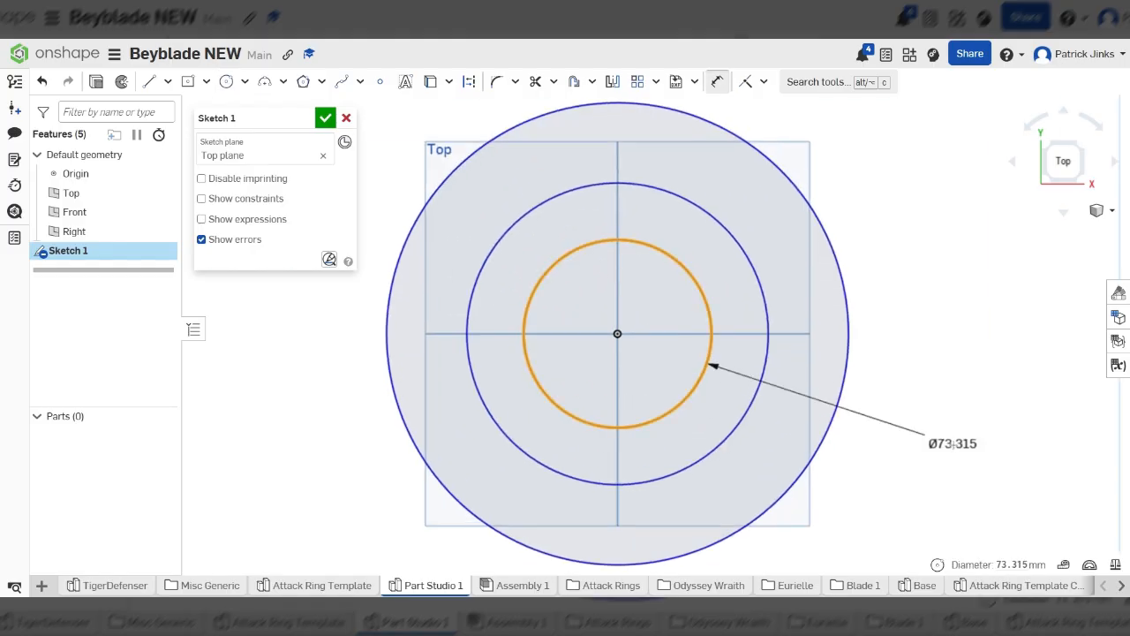
pyautogui.click(956, 446)
pyautogui.write('21')
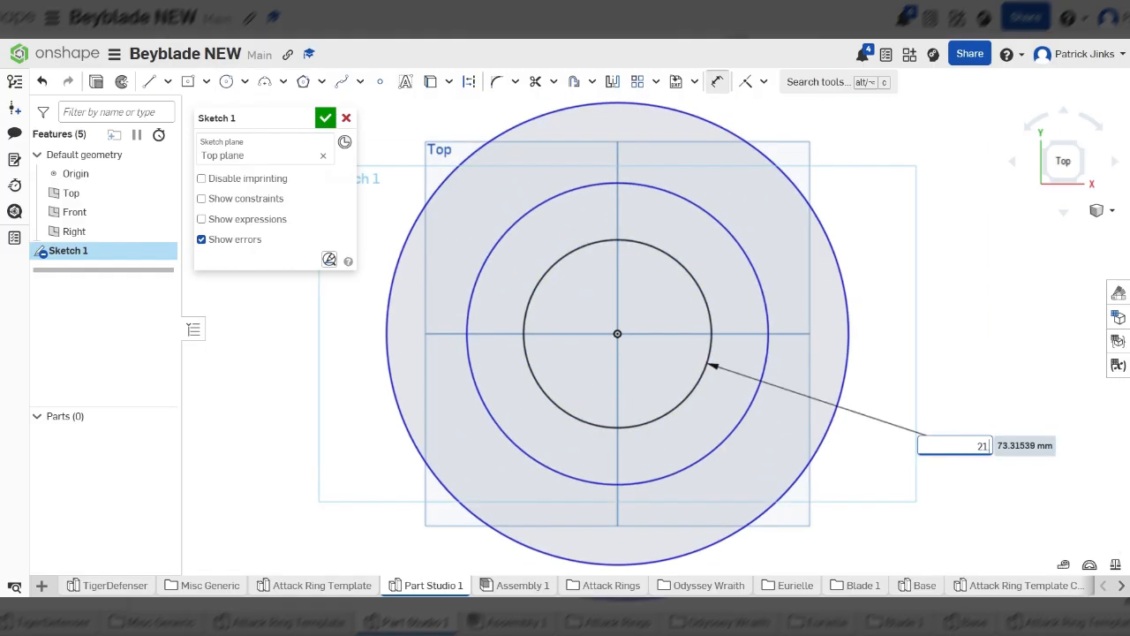
pyautogui.press('Return')
pyautogui.scroll(-6, 706, 353)
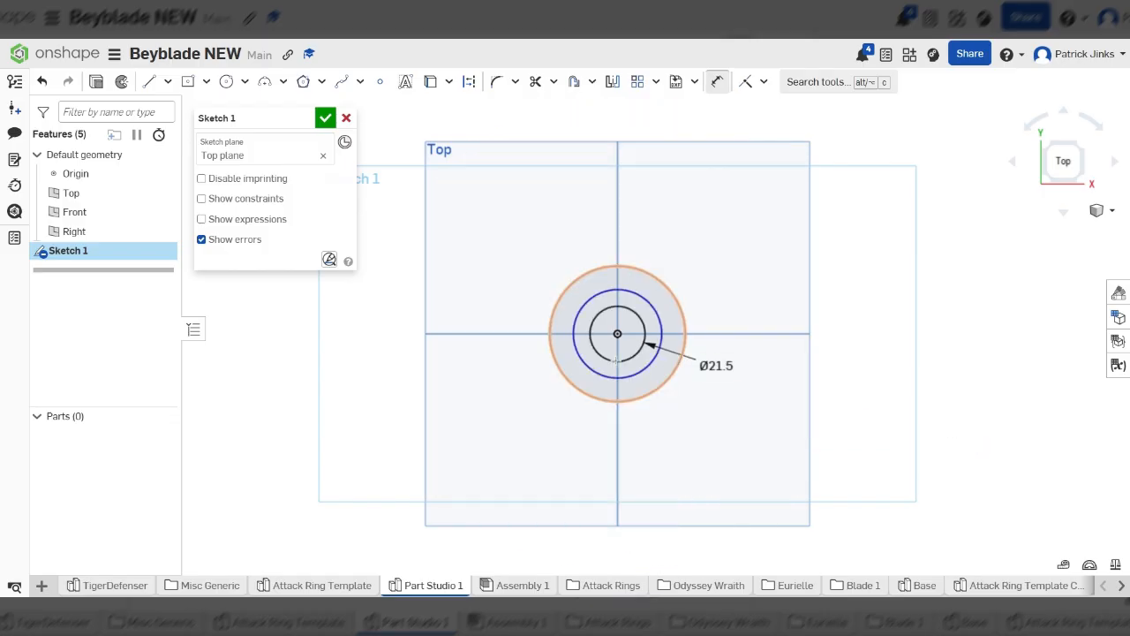
# Dimension the middle circle's diameter to 29 mm
pyautogui.scroll(3, 699, 326)
pyautogui.click(699, 326)
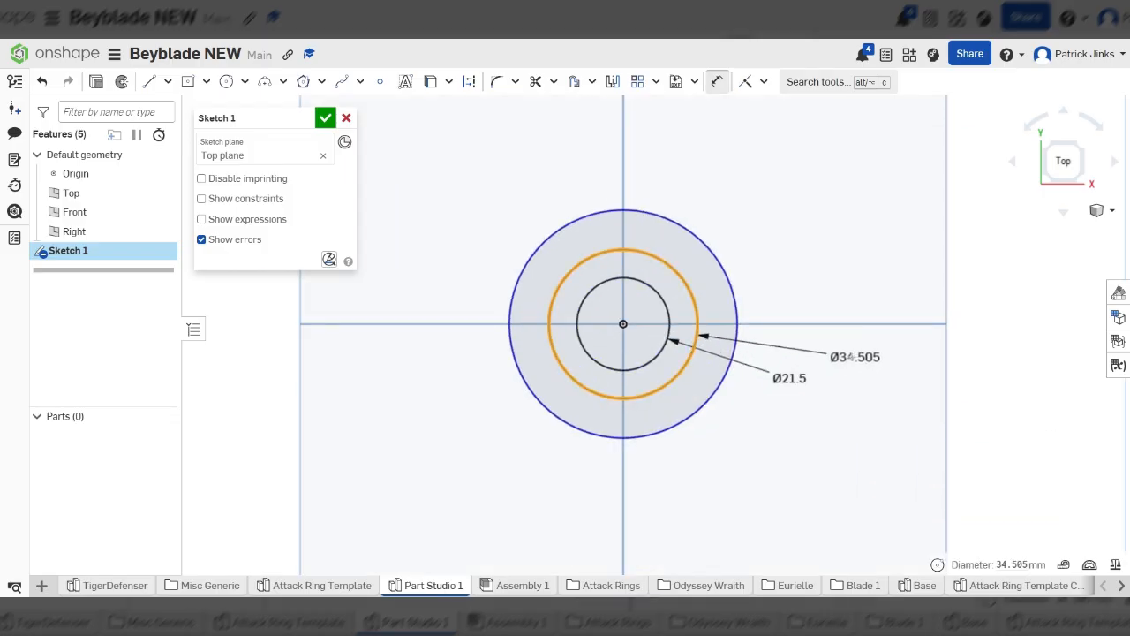
pyautogui.click(836, 353)
pyautogui.write('29')
pyautogui.press('Return')
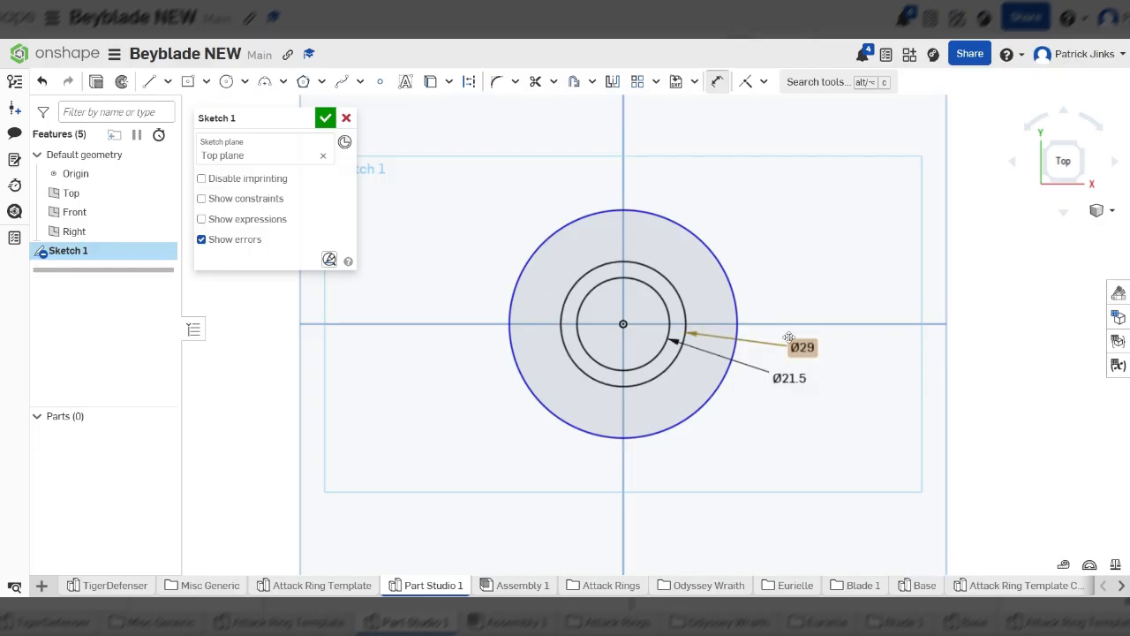
# Dimension the outermost circle's diameter to 35 mm
pyautogui.click(732, 288)
pyautogui.click(821, 261)
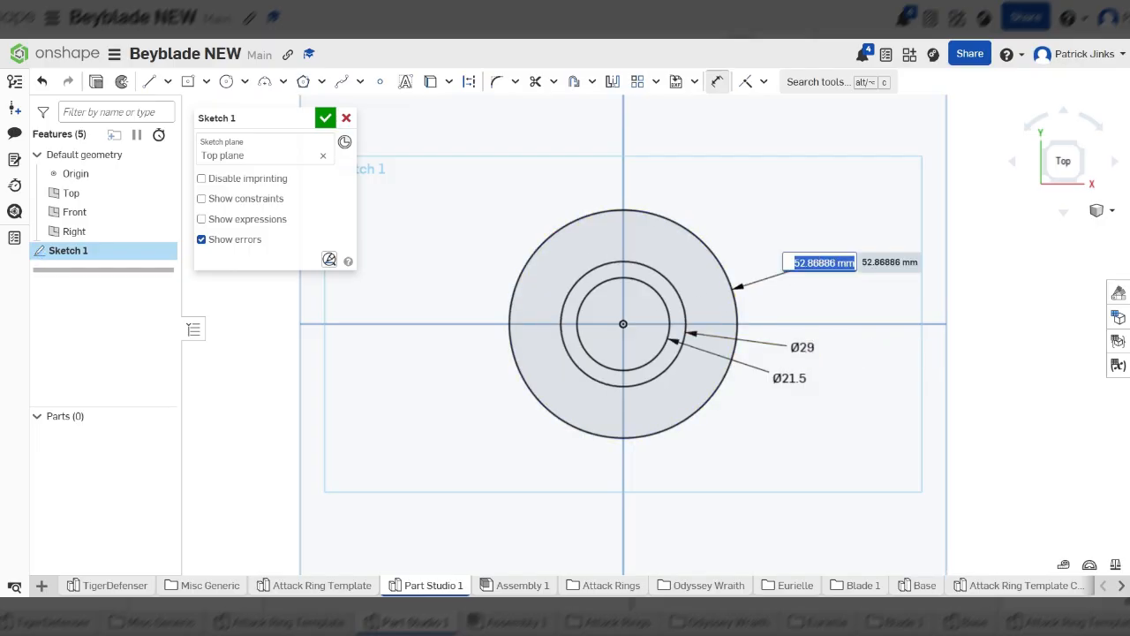
pyautogui.write('35')
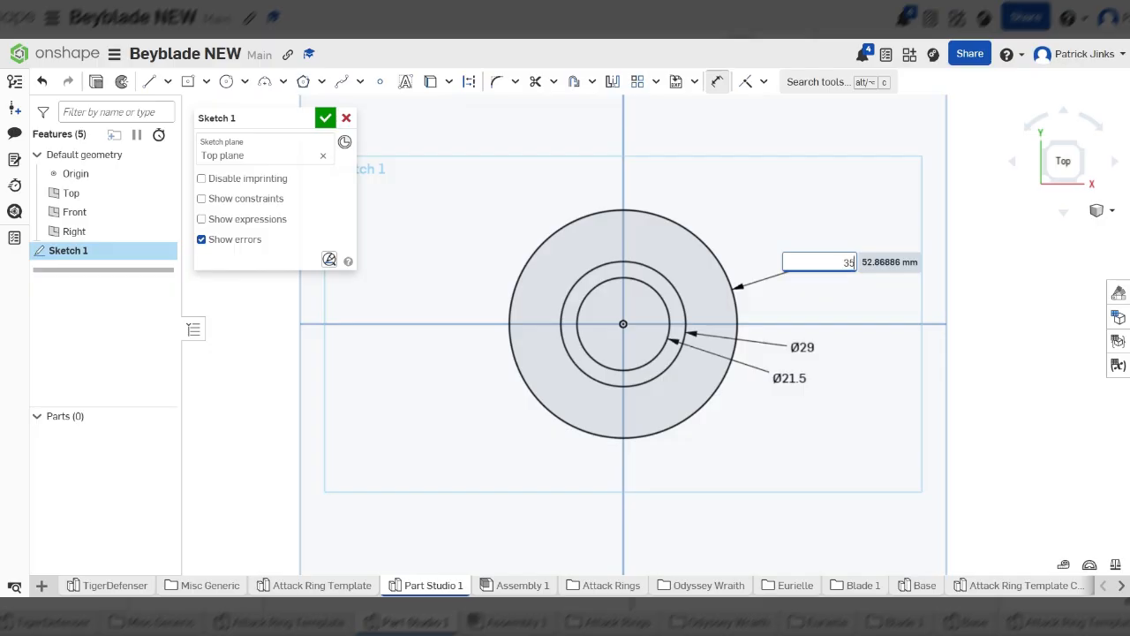
pyautogui.press('Return')
pyautogui.scroll(5, 532, 305)
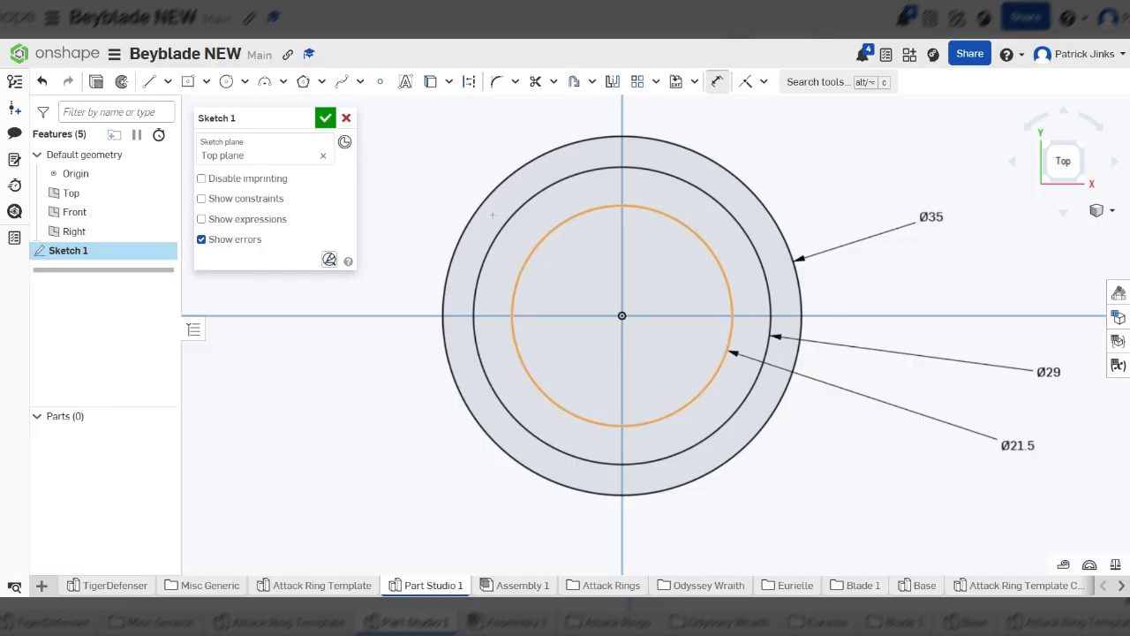
# Sketch two lines about 14.5 mm long from the origin to the lower left and lower right of the 29 mm circle
pyautogui.click(149, 81)
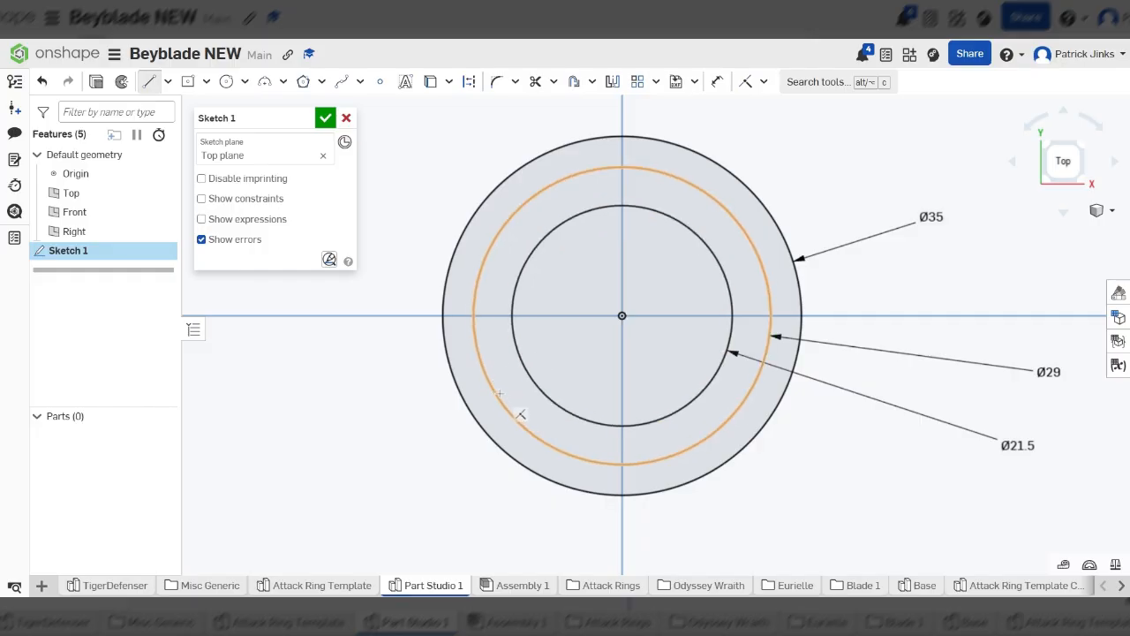
pyautogui.click(498, 395)
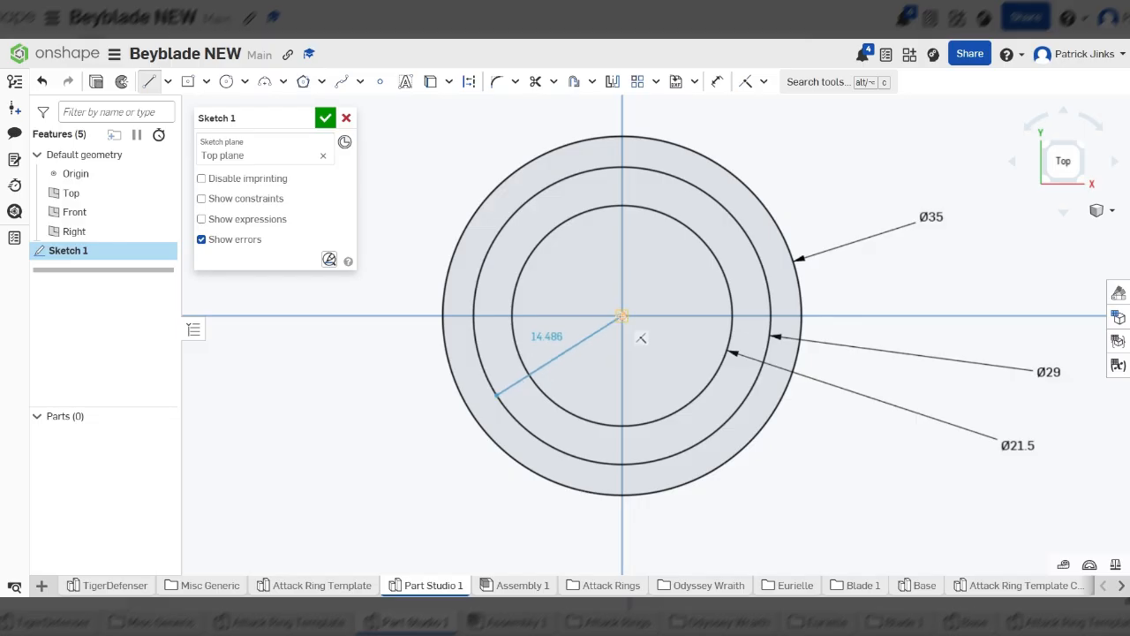
pyautogui.click(620, 316)
pyautogui.scroll(4, 609, 323)
pyautogui.scroll(-4, 623, 318)
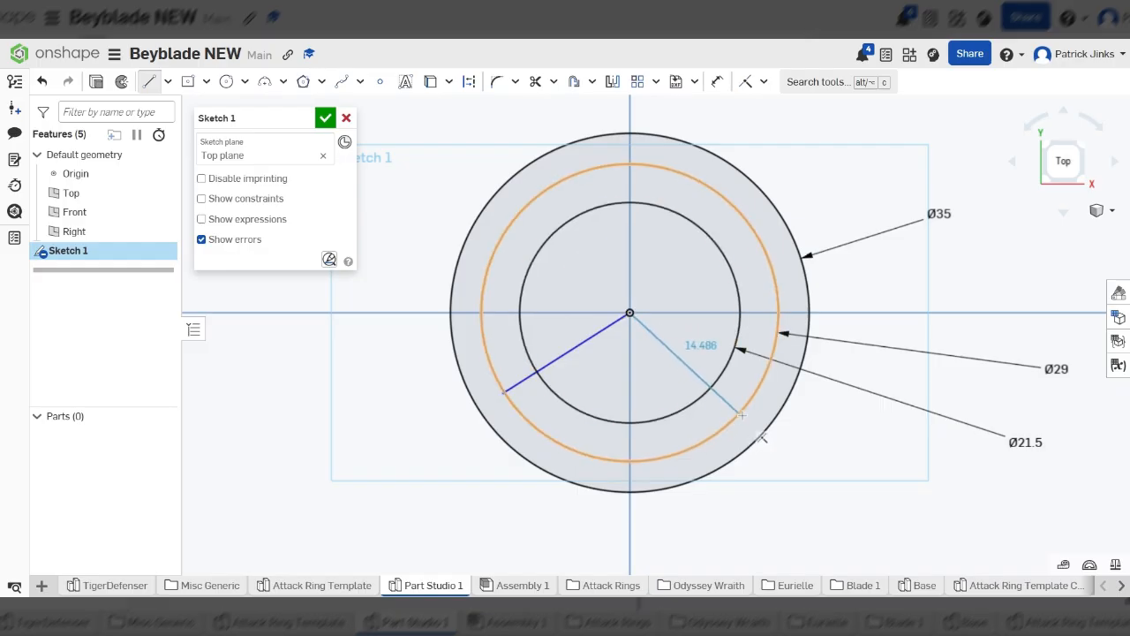
pyautogui.click(751, 398)
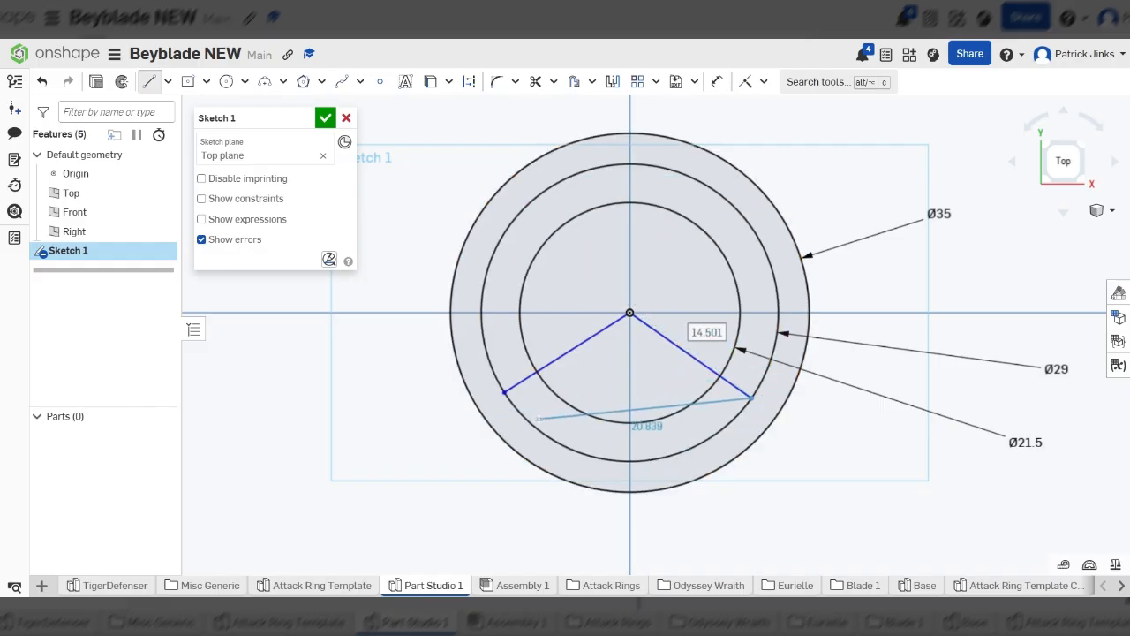
pyautogui.press('Escape')
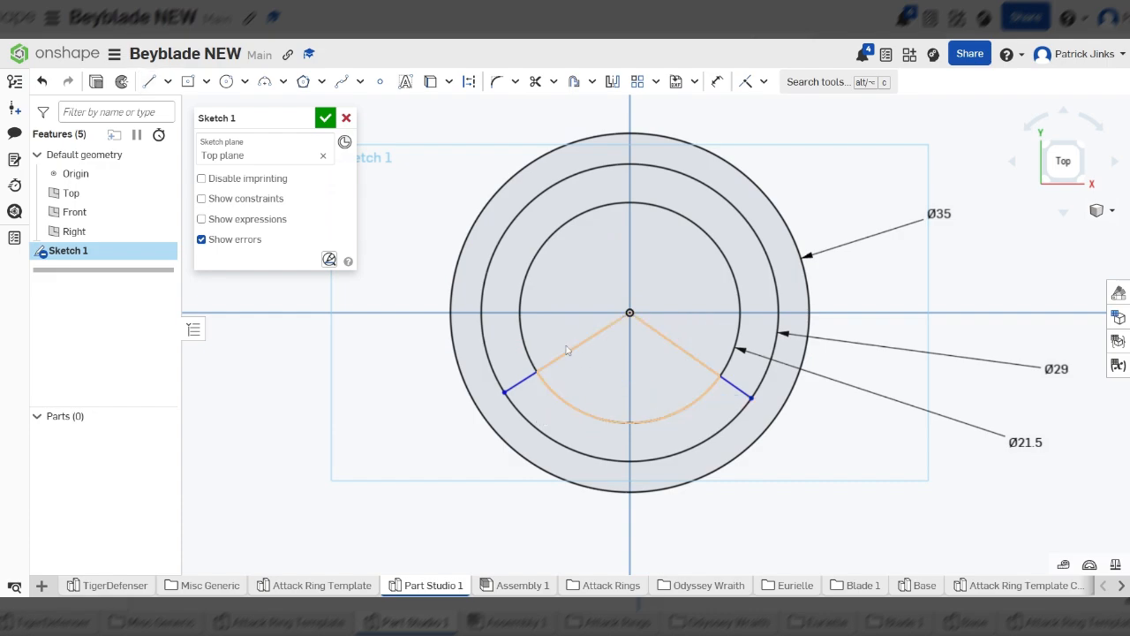
pyautogui.scroll(3, 653, 377)
pyautogui.scroll(-2, 651, 388)
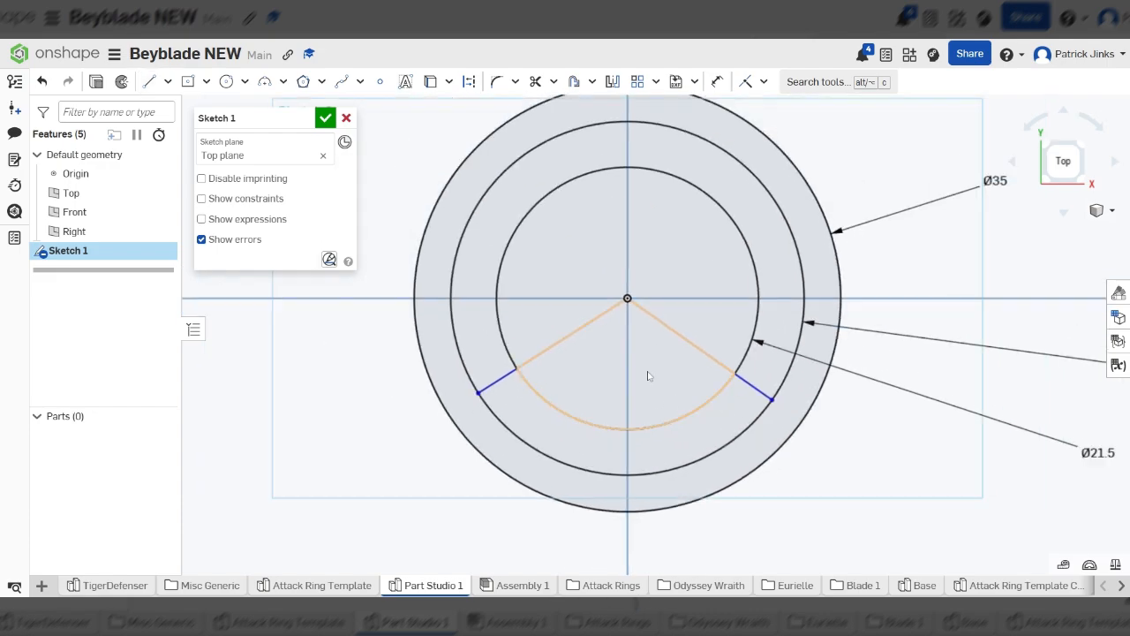
# Dimension the angle between the lower-right line and the vertical axis to 45°
pyautogui.scroll(2, 647, 371)
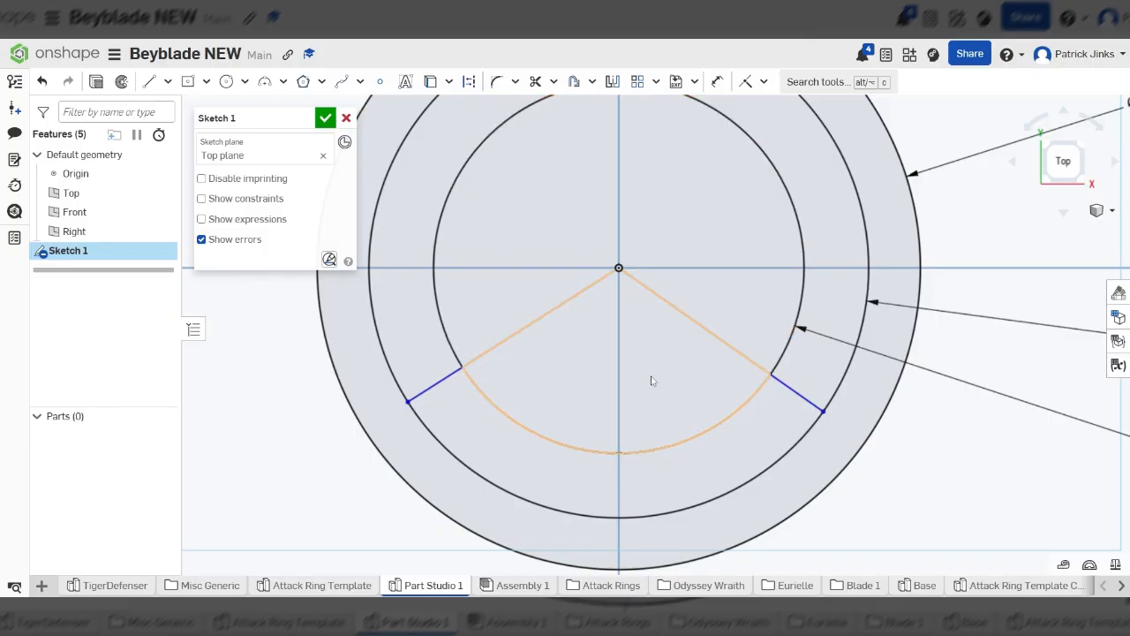
pyautogui.click(717, 82)
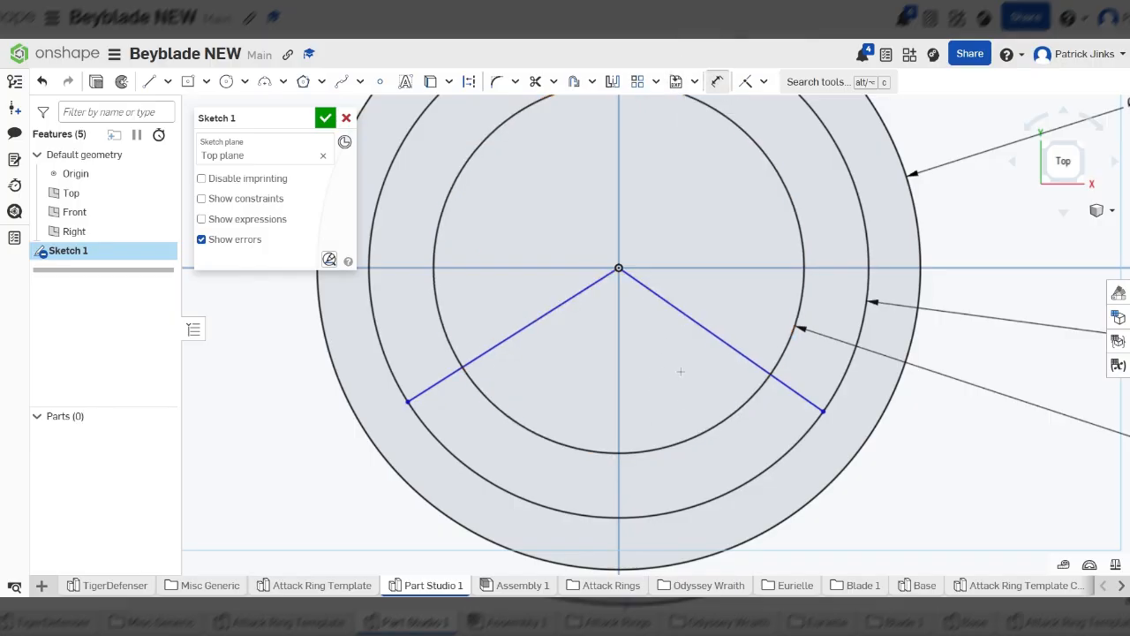
pyautogui.click(718, 338)
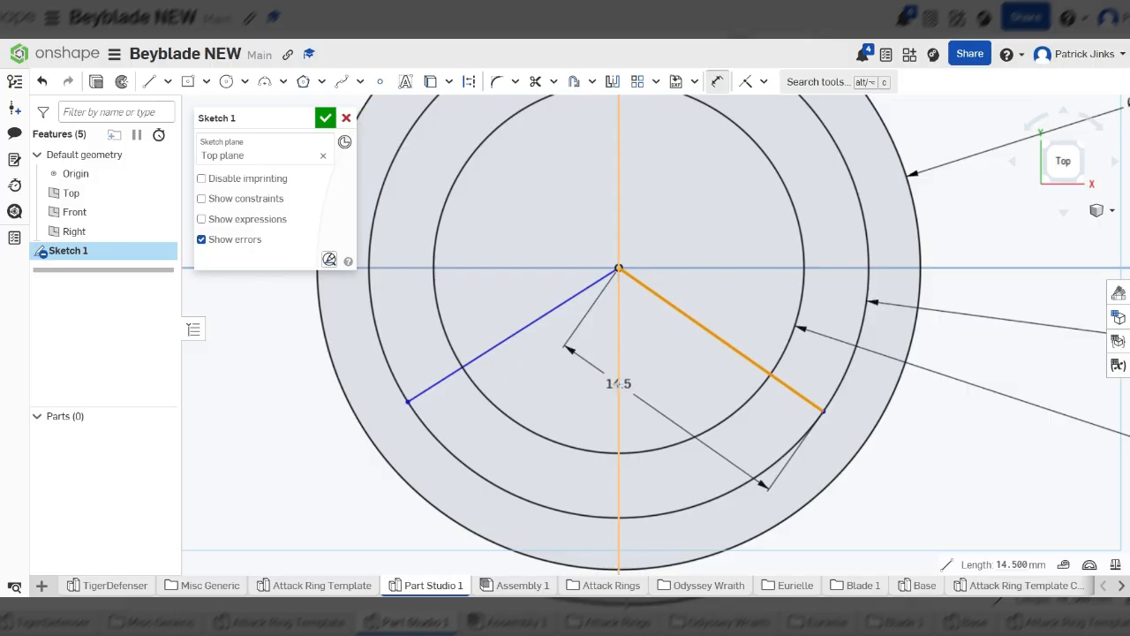
pyautogui.click(618, 384)
pyautogui.click(694, 400)
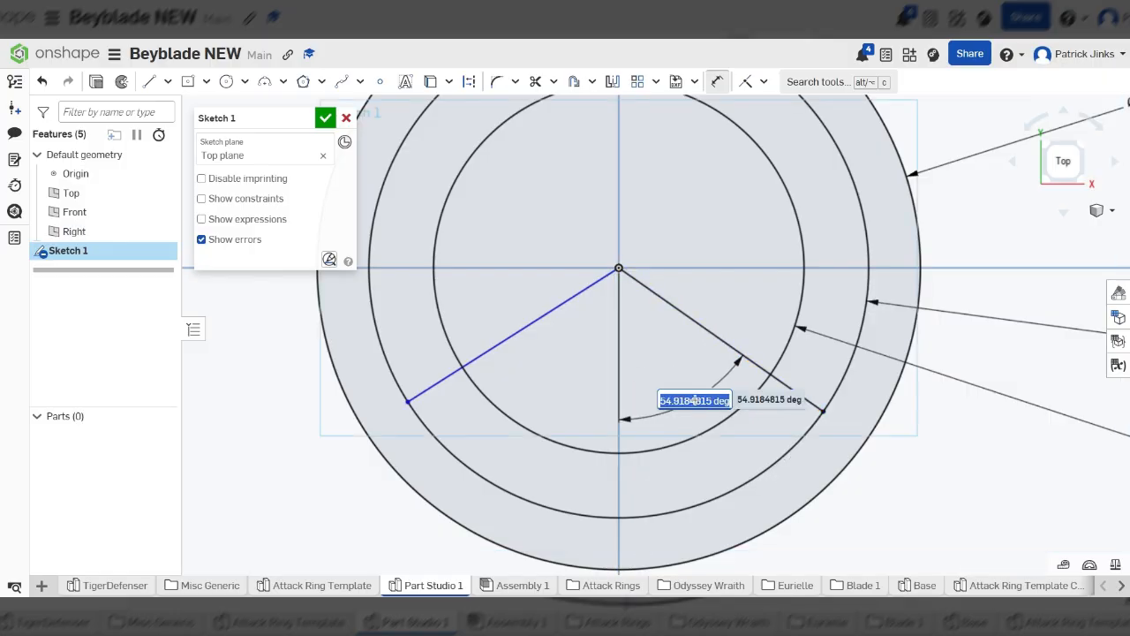
pyautogui.write('45')
pyautogui.press('Return')
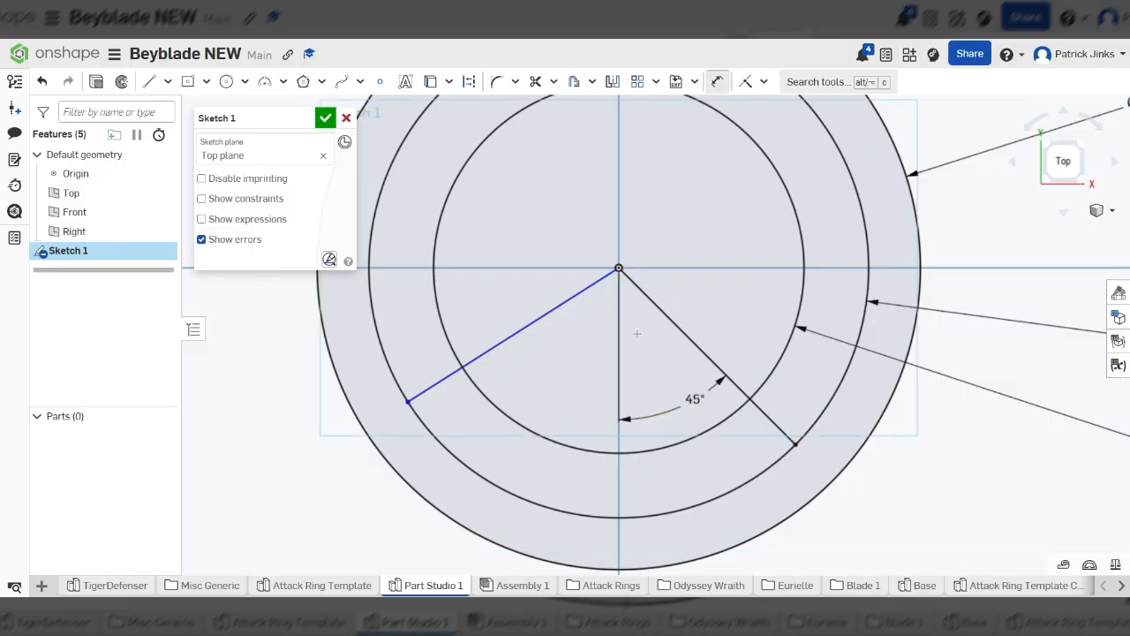
# Dimension the angle between the lower-left line and the vertical axis to 45°
pyautogui.click(618, 359)
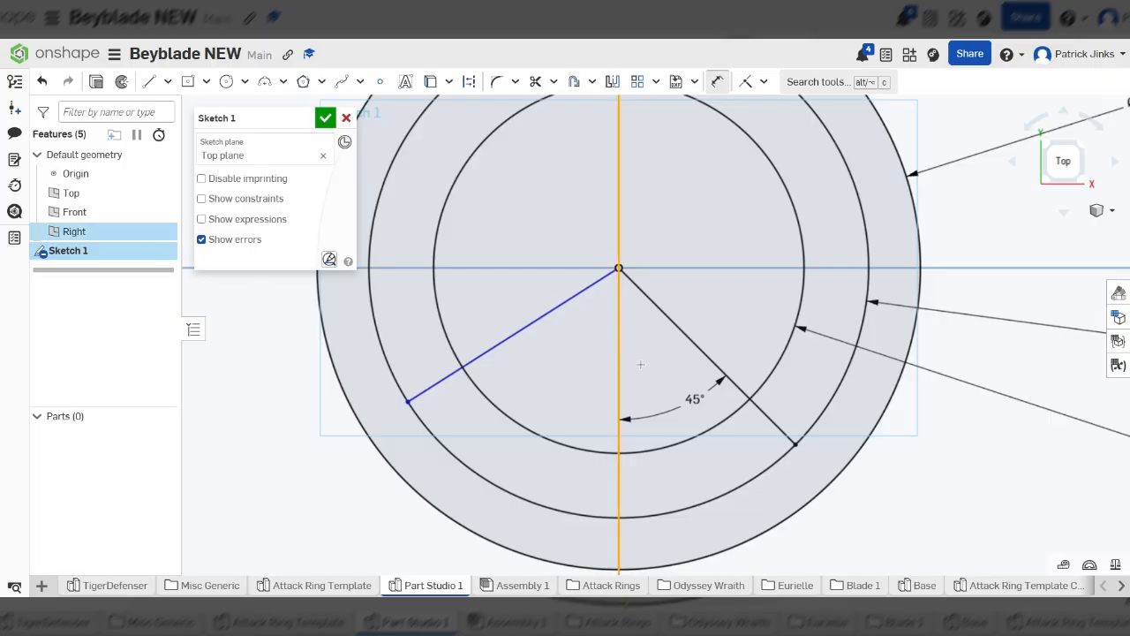
pyautogui.click(547, 314)
pyautogui.click(562, 381)
pyautogui.write('45')
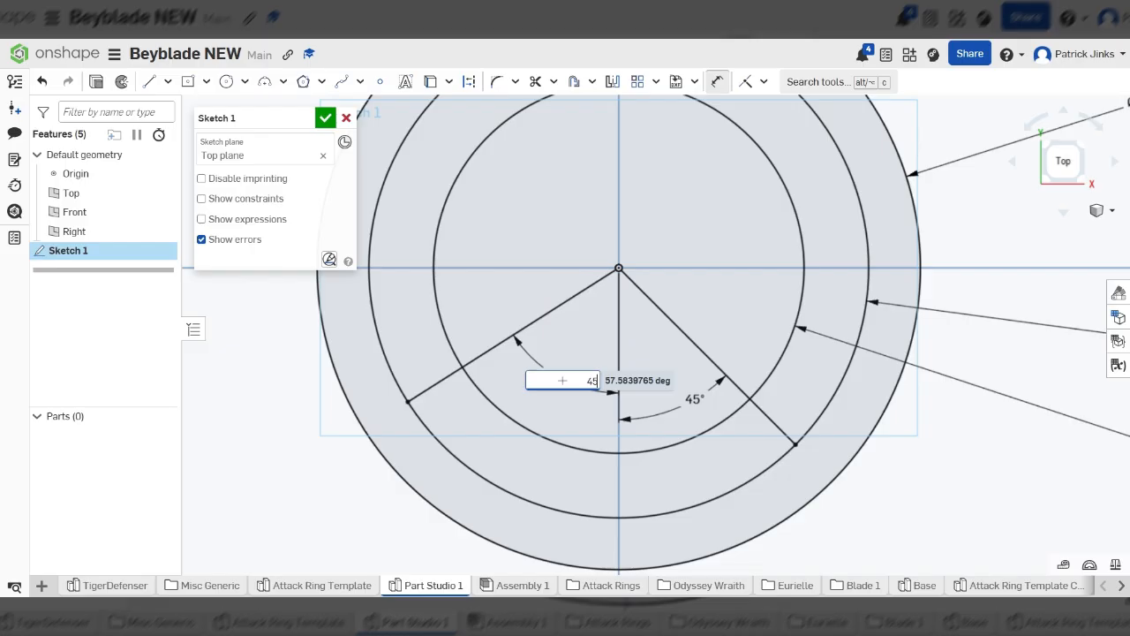
pyautogui.press('Return')
pyautogui.scroll(-3, 609, 353)
pyautogui.scroll(3, 622, 334)
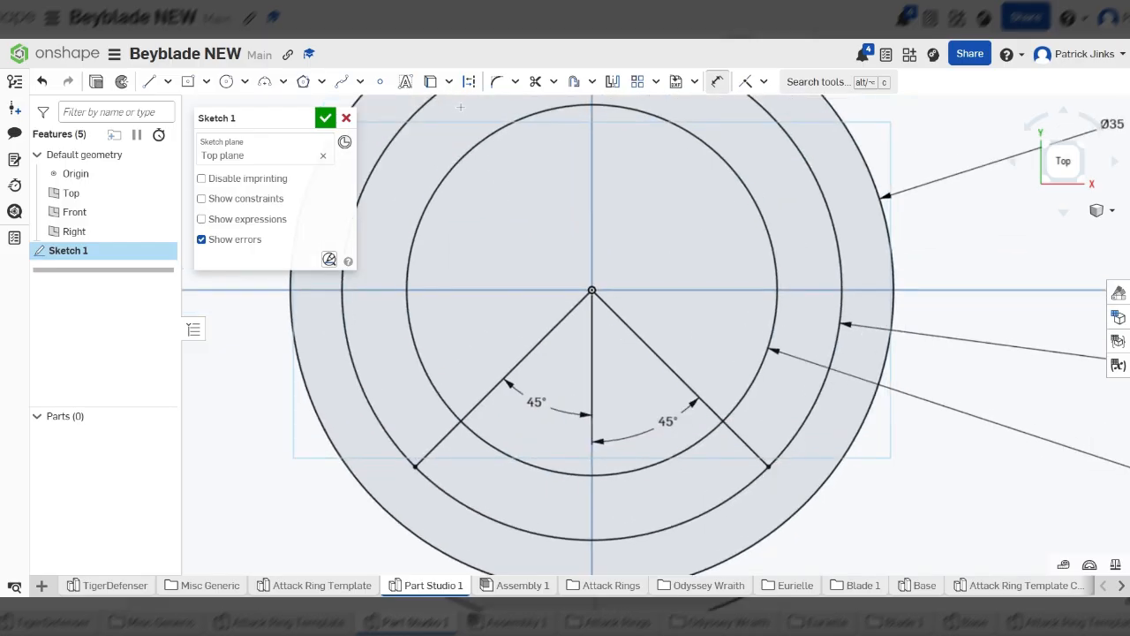
# Mirror the two angled lines about the horizontal axis through the origin to form an X across the circles
pyautogui.click(612, 81)
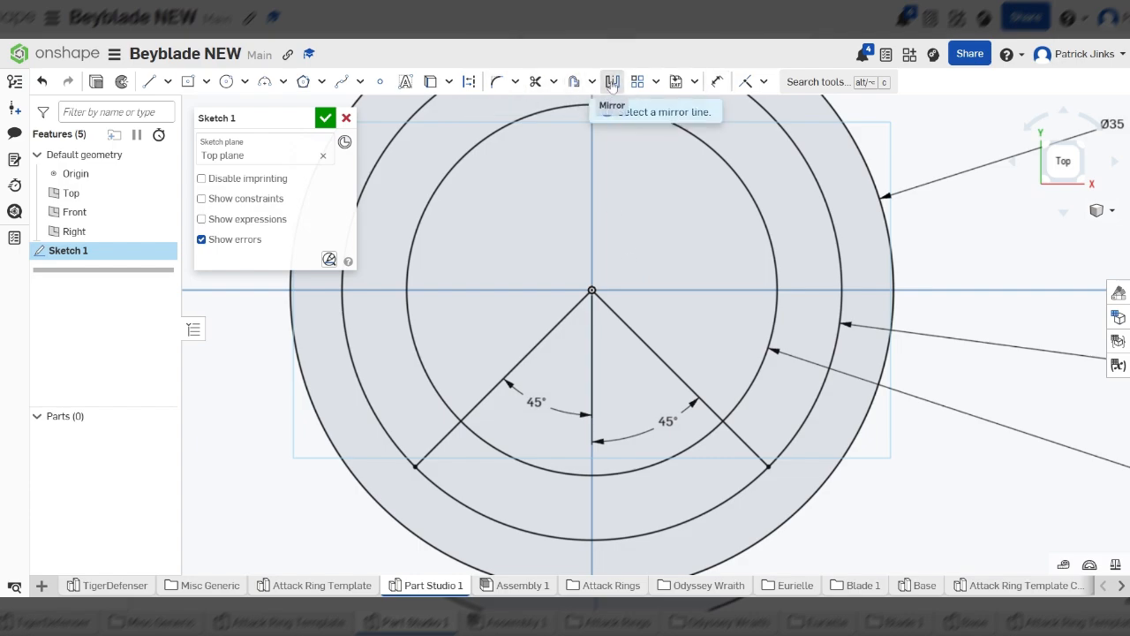
pyautogui.click(709, 290)
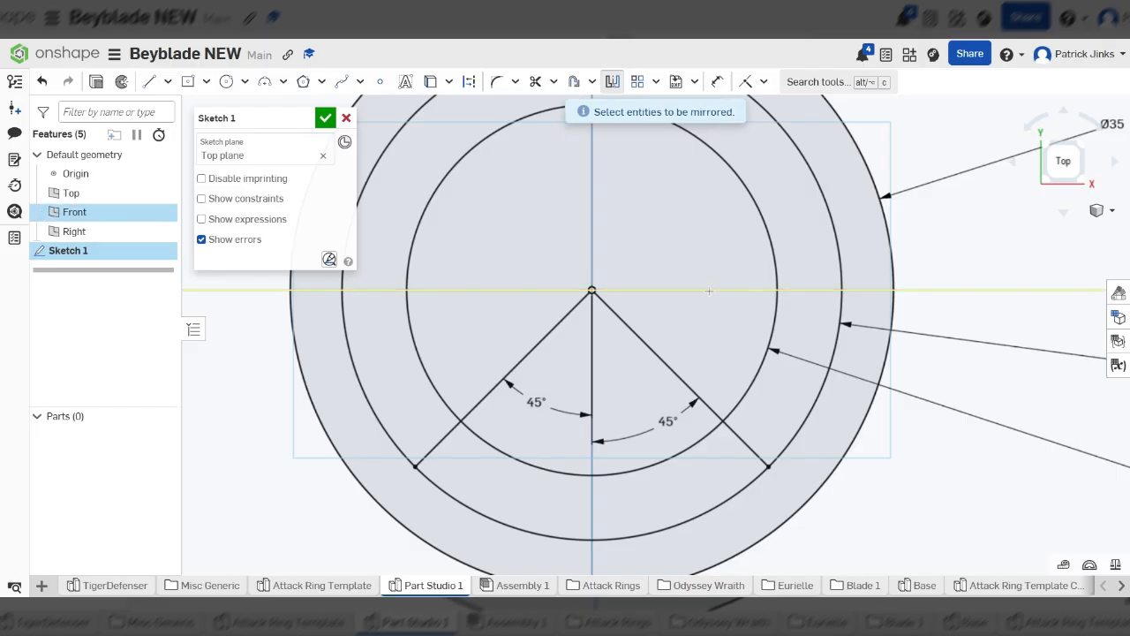
pyautogui.click(657, 360)
pyautogui.click(542, 340)
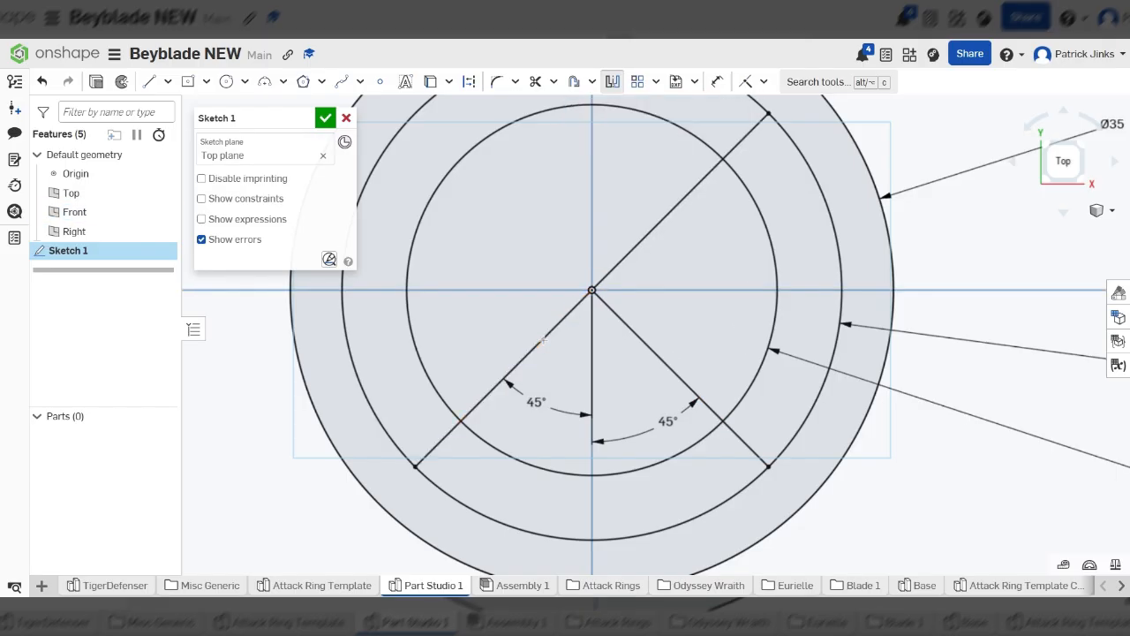
pyautogui.scroll(-3, 559, 389)
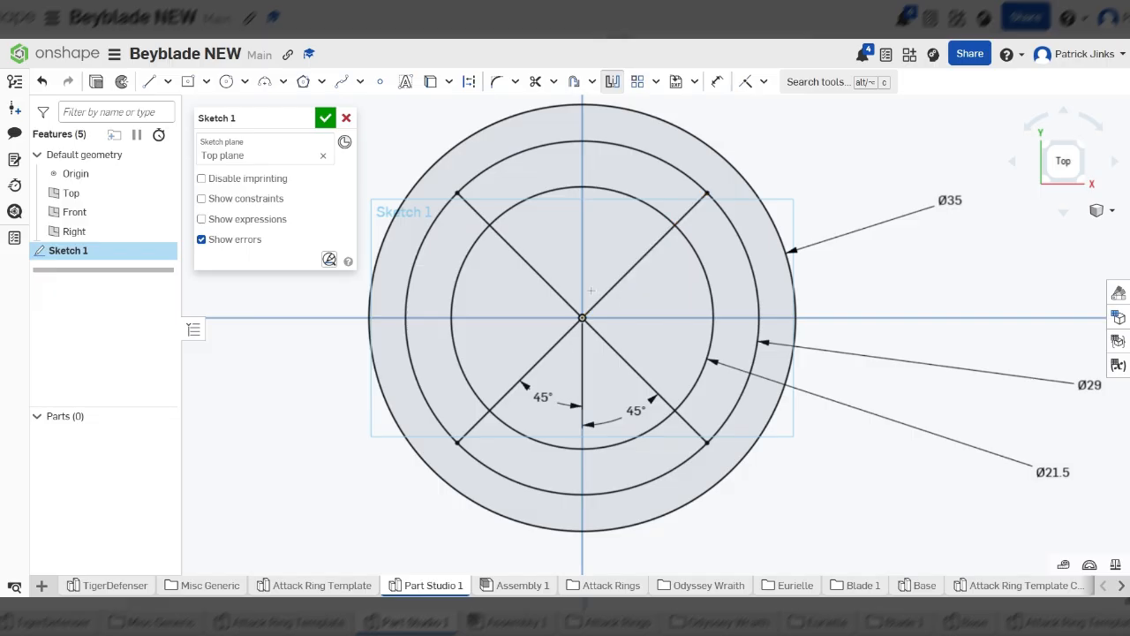
pyautogui.scroll(-2, 673, 344)
pyautogui.scroll(3, 671, 371)
pyautogui.scroll(-3, 724, 361)
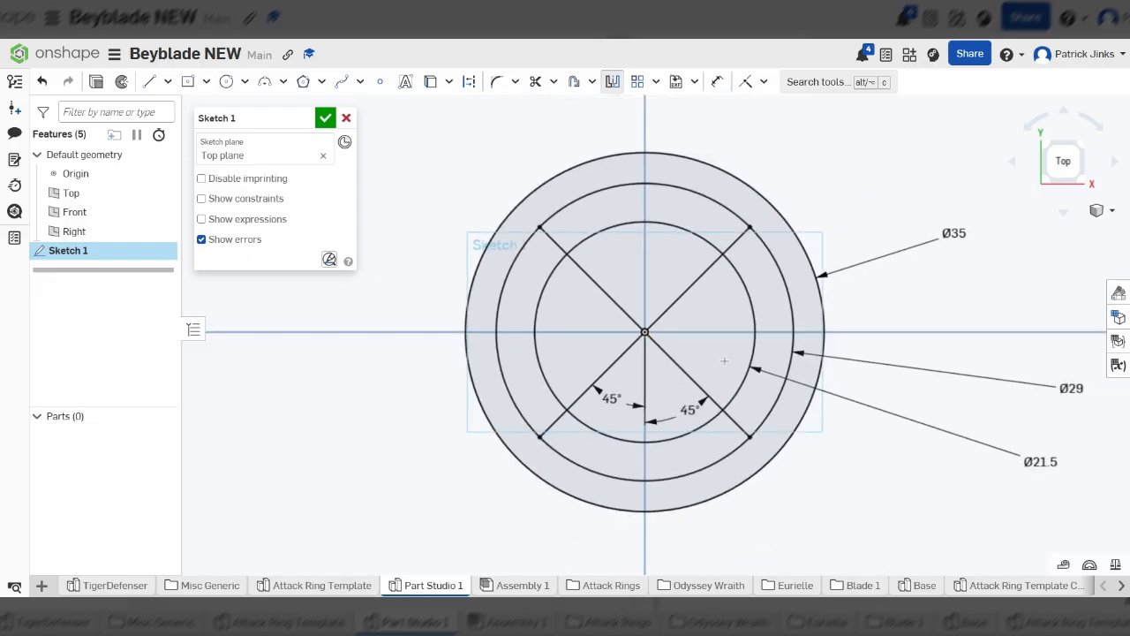
pyautogui.scroll(2, 732, 353)
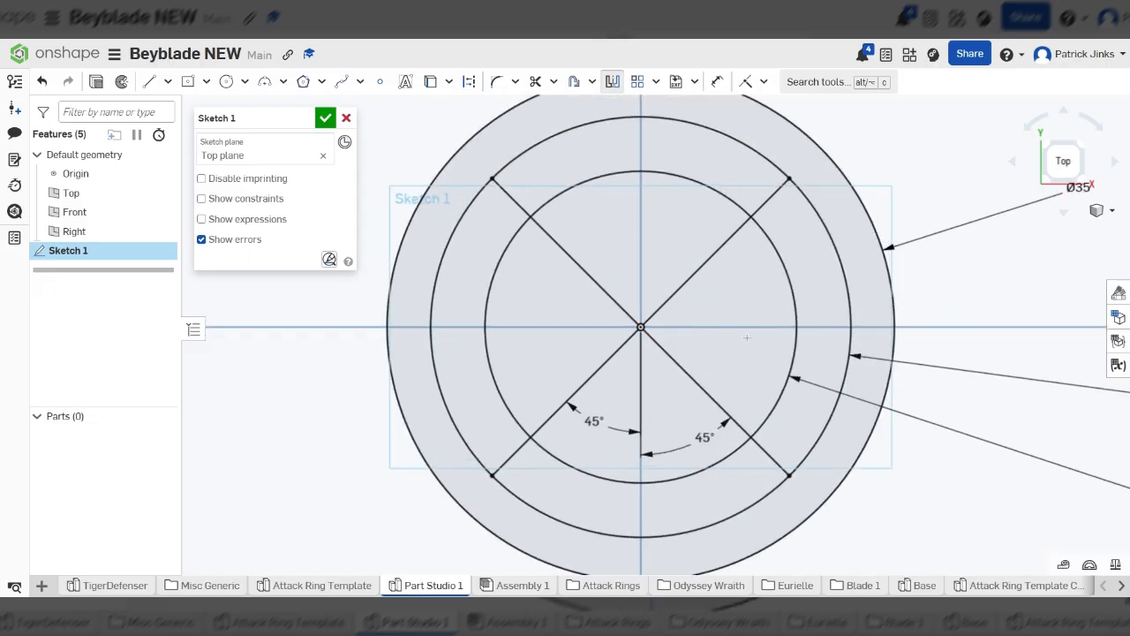
# Trim the angled lines inside the 21.5 mm circle and remove that circle's left and right arcs
pyautogui.click(536, 85)
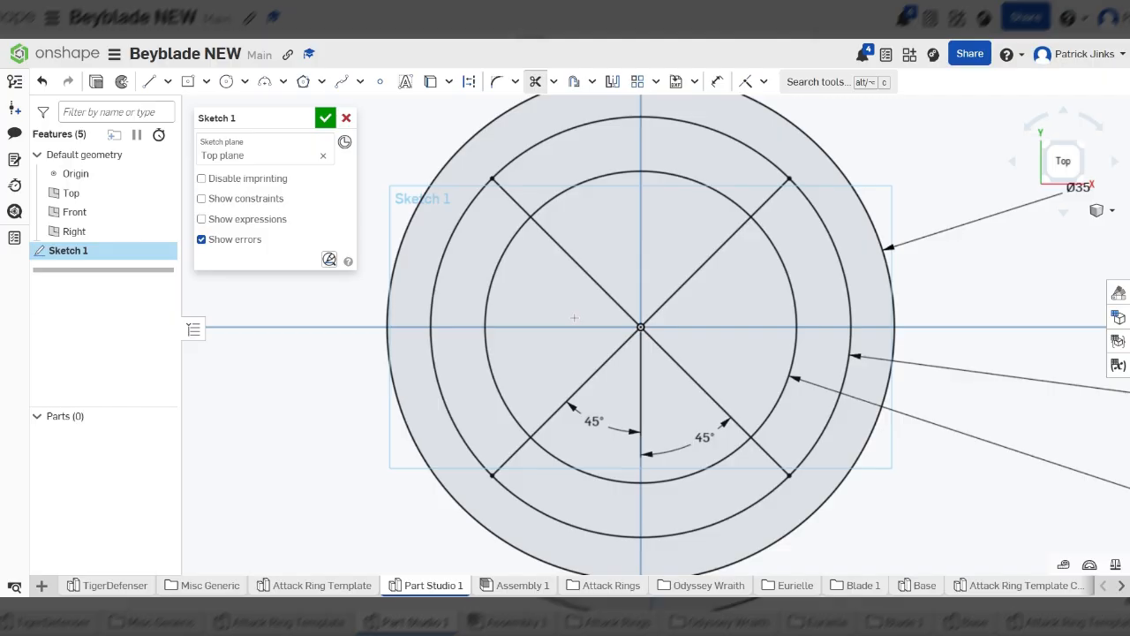
pyautogui.moveTo(603, 278)
pyautogui.mouseDown()
pyautogui.moveTo(620, 269)
pyautogui.moveTo(719, 335)
pyautogui.moveTo(618, 394)
pyautogui.moveTo(600, 302)
pyautogui.mouseUp()
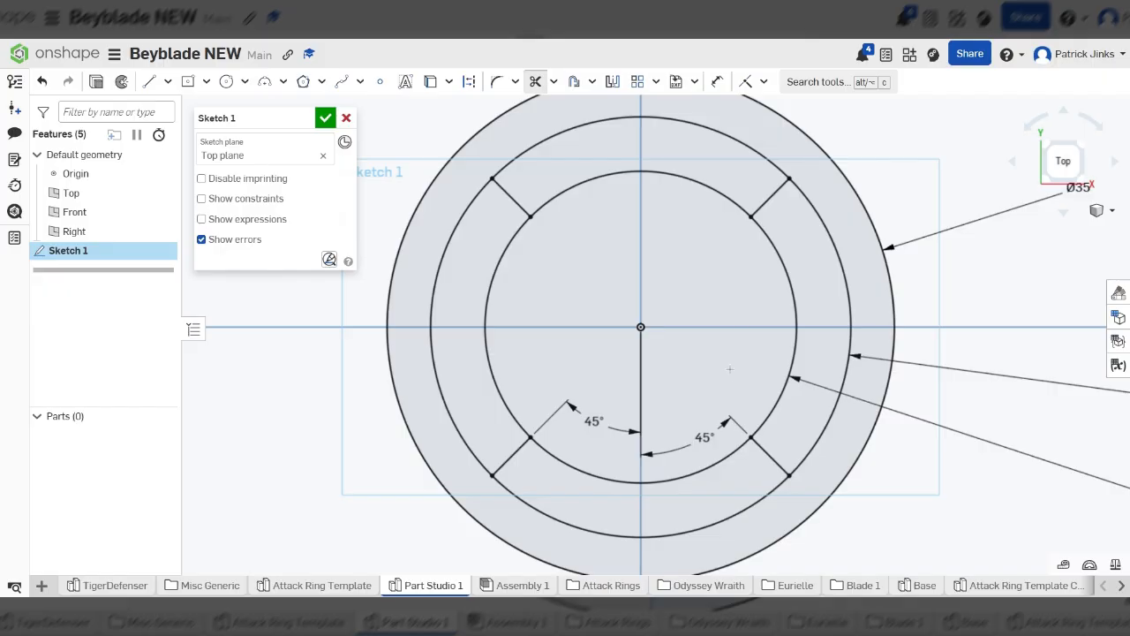
pyautogui.click(790, 281)
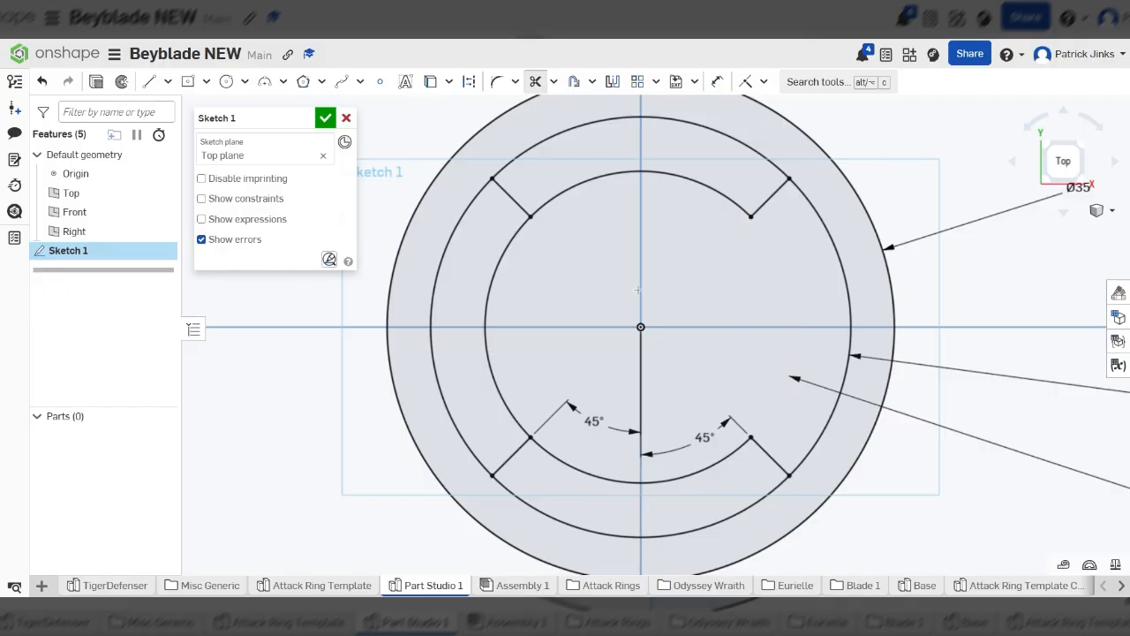
pyautogui.click(488, 297)
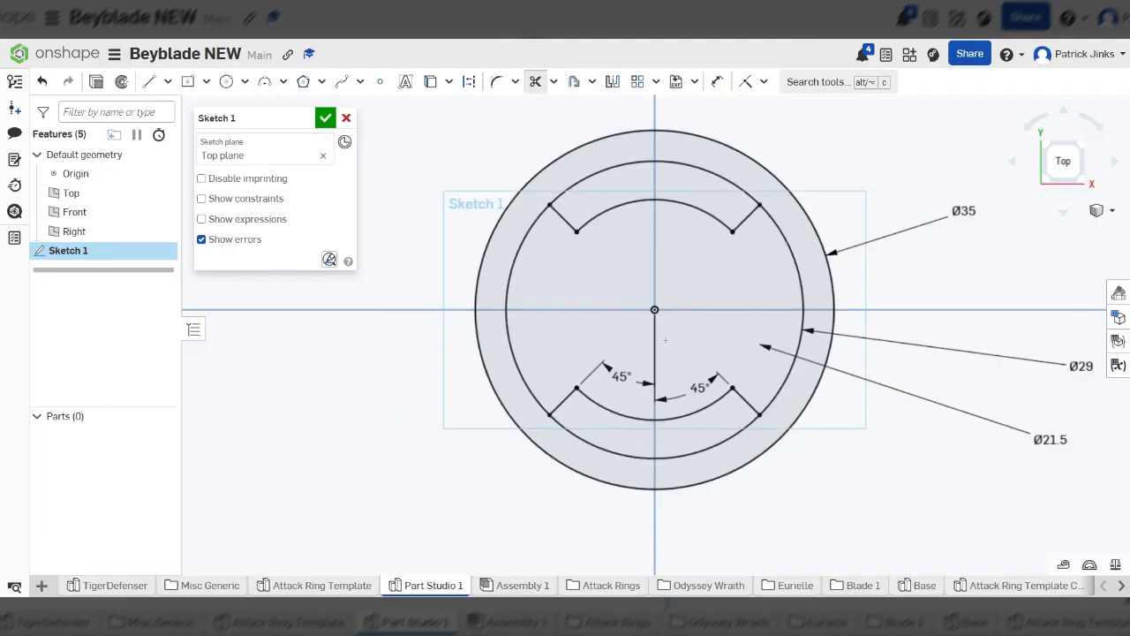
# Trim the upper and lower arcs of the 29 mm circle between the angled lines
pyautogui.scroll(10, 662, 208)
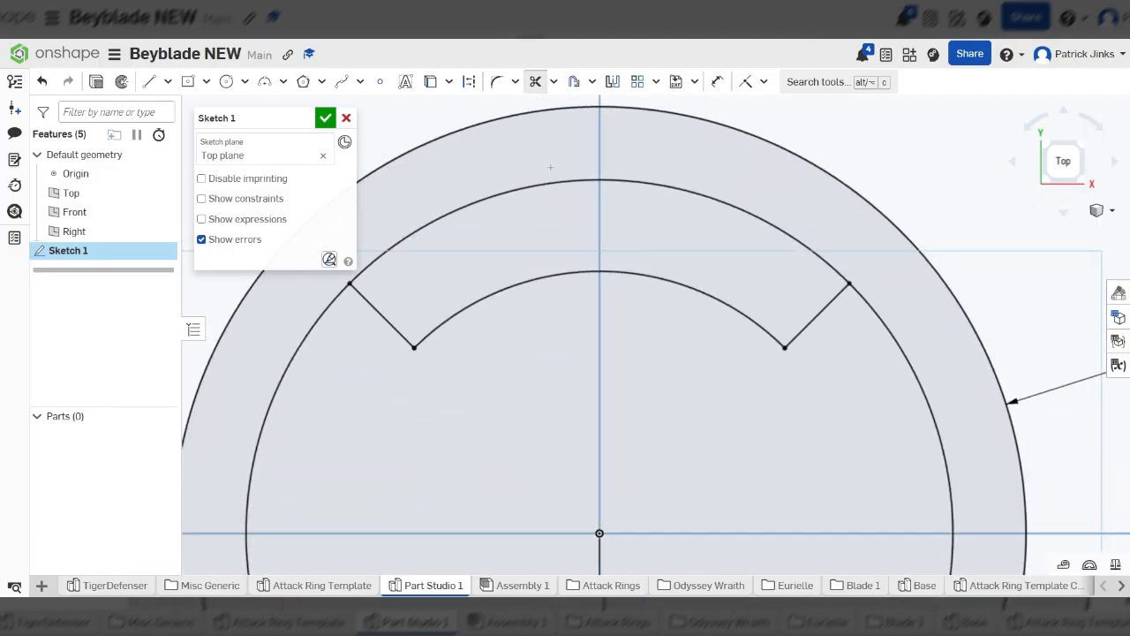
pyautogui.moveTo(708, 229); pyautogui.dragTo(708, 238)
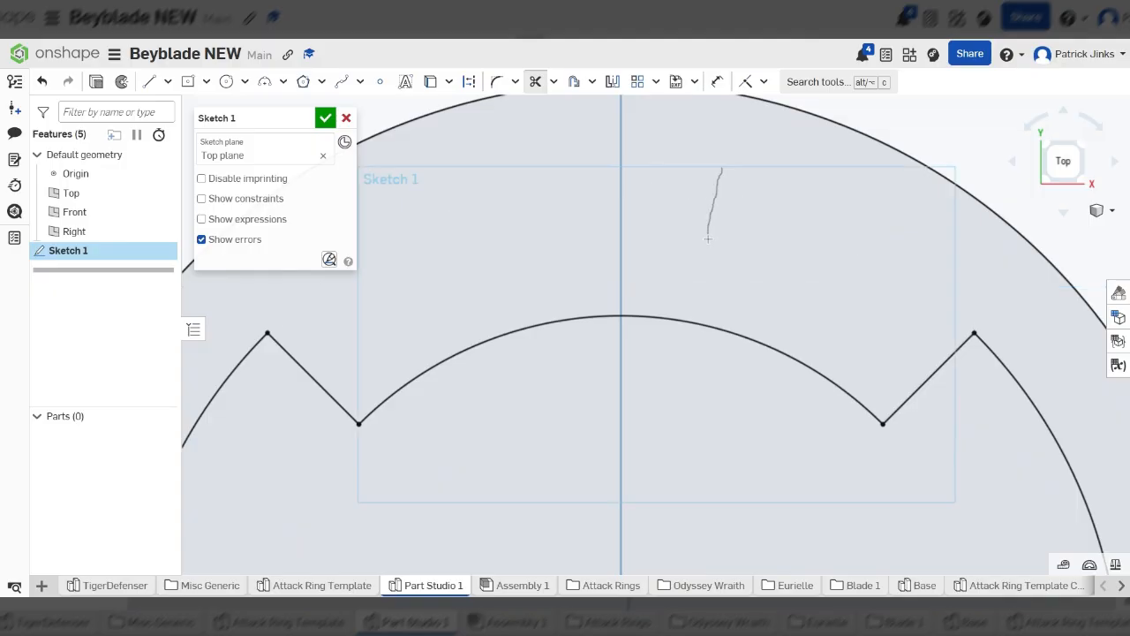
pyautogui.scroll(-6, 707, 231)
pyautogui.scroll(6, 793, 412)
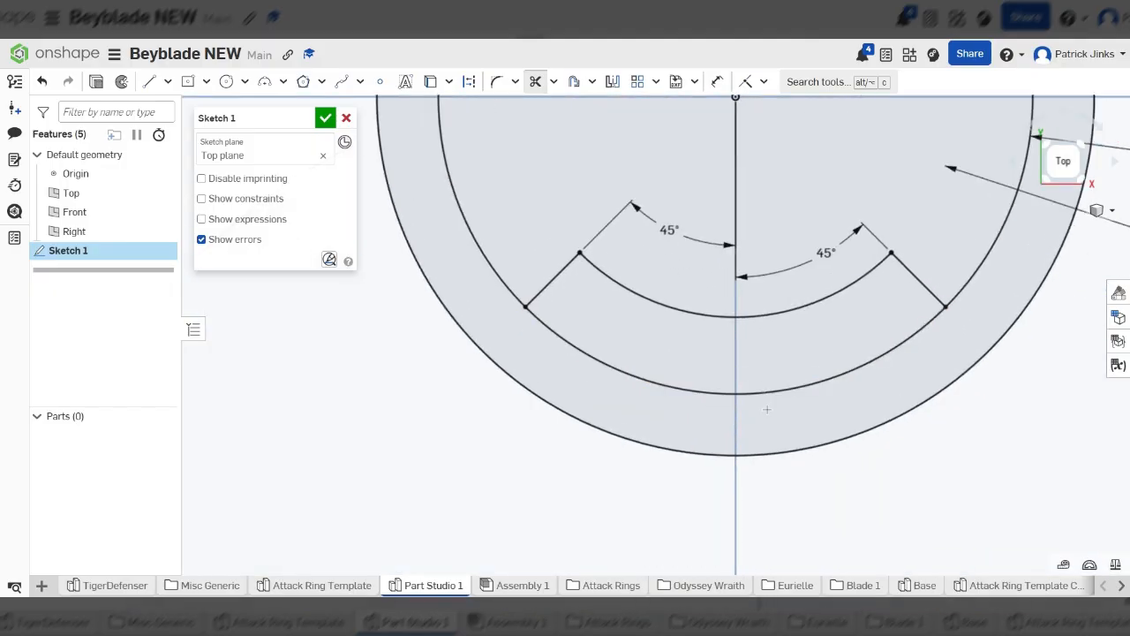
pyautogui.moveTo(793, 412); pyautogui.dragTo(773, 357)
pyautogui.scroll(-5, 783, 381)
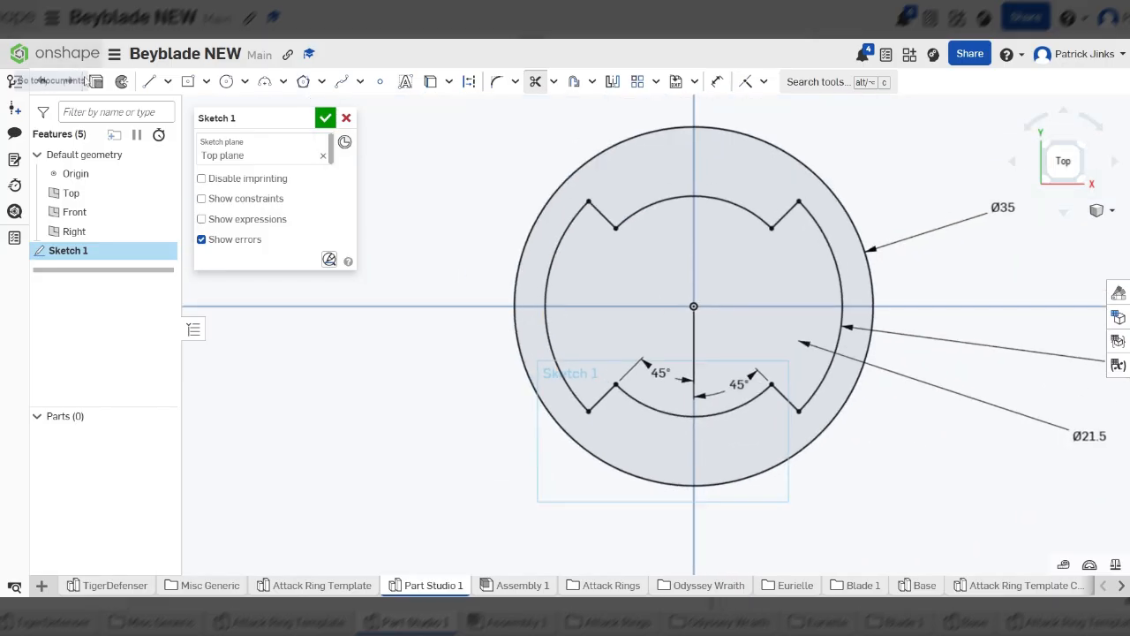
# Extrude the ring region of Sketch 1 as a new solid with a depth of 3 mm
pyautogui.hotkey('shift', 'e')
pyautogui.moveTo(609, 255); pyautogui.dragTo(621, 167, button='right')
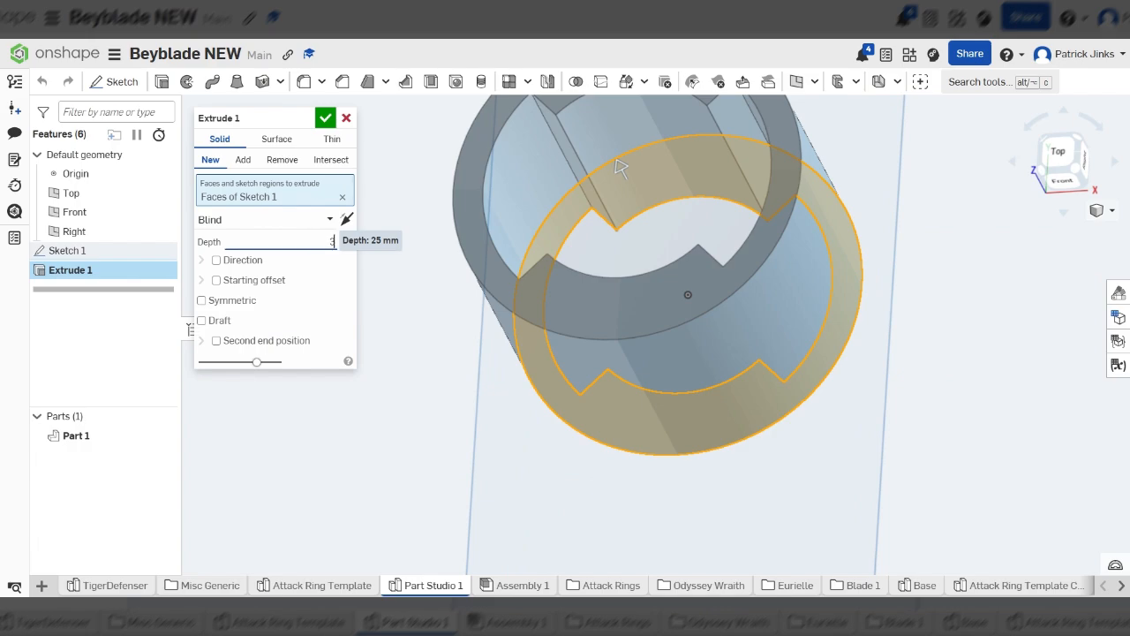
pyautogui.write('3')
pyautogui.press('Return')
pyautogui.click(326, 117)
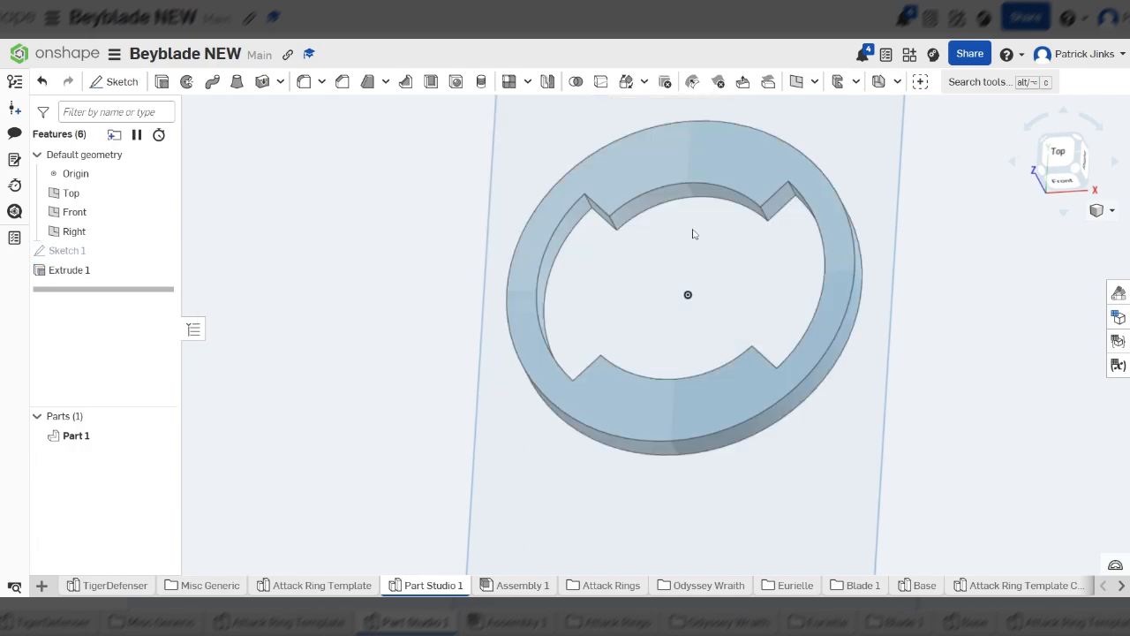
# Examine the inner contour of the finished Attack Ring Template from below, and return to Part Studio 1
pyautogui.hotkey('shift', '5')
pyautogui.moveTo(781, 226); pyautogui.dragTo(746, 254, button='right')
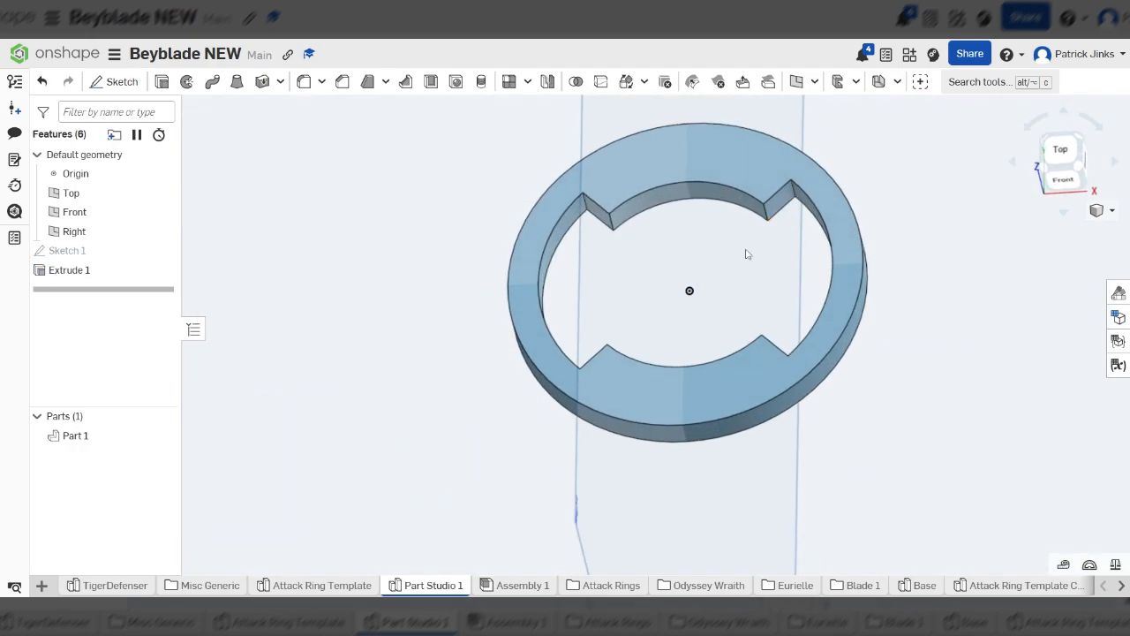
pyautogui.click(337, 586)
pyautogui.moveTo(667, 372); pyautogui.dragTo(651, 222, button='right')
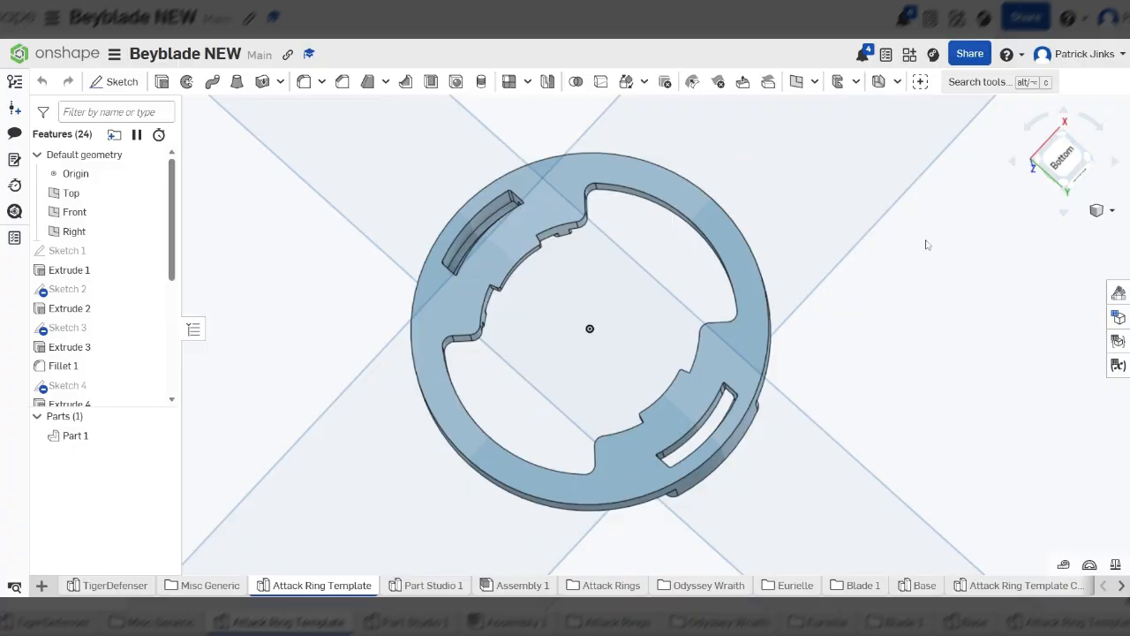
pyautogui.click(1062, 161)
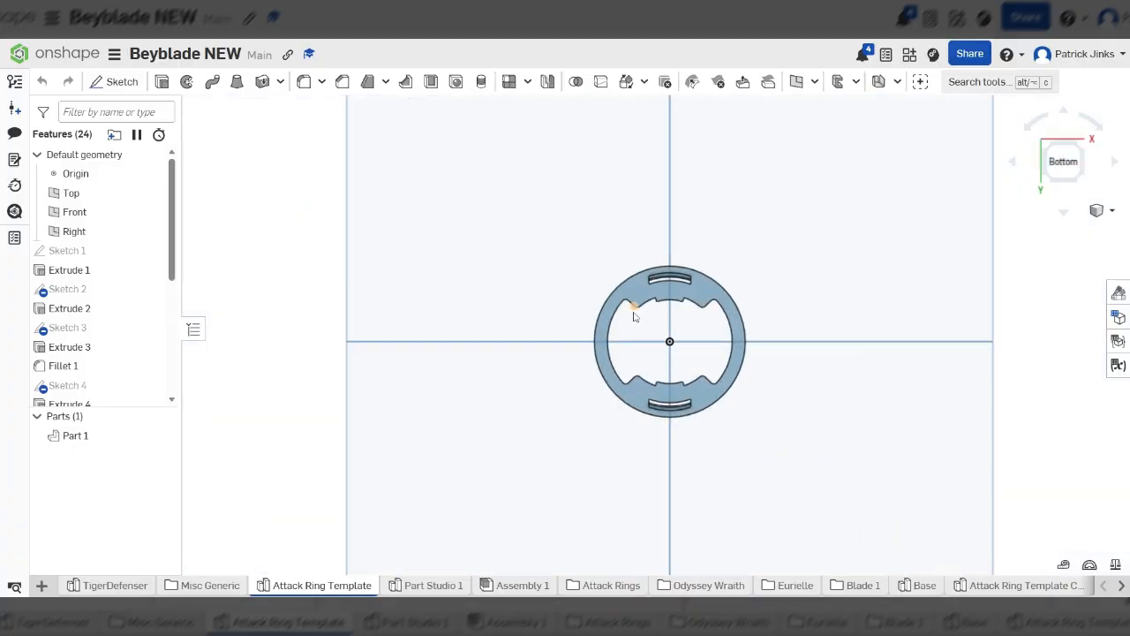
pyautogui.scroll(3, 812, 502)
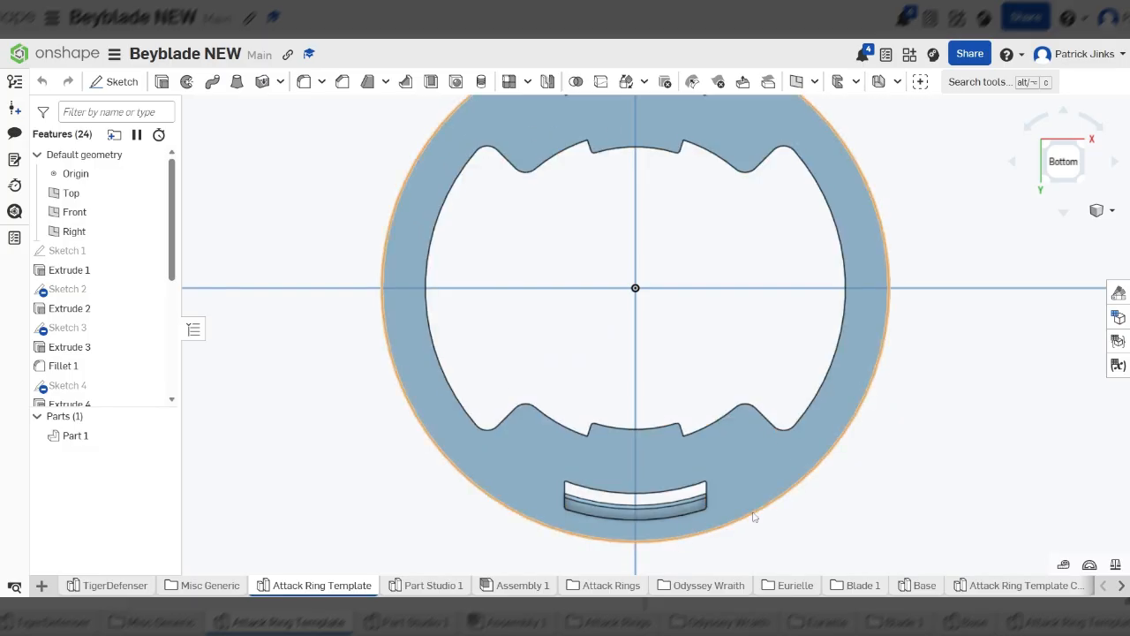
pyautogui.click(433, 585)
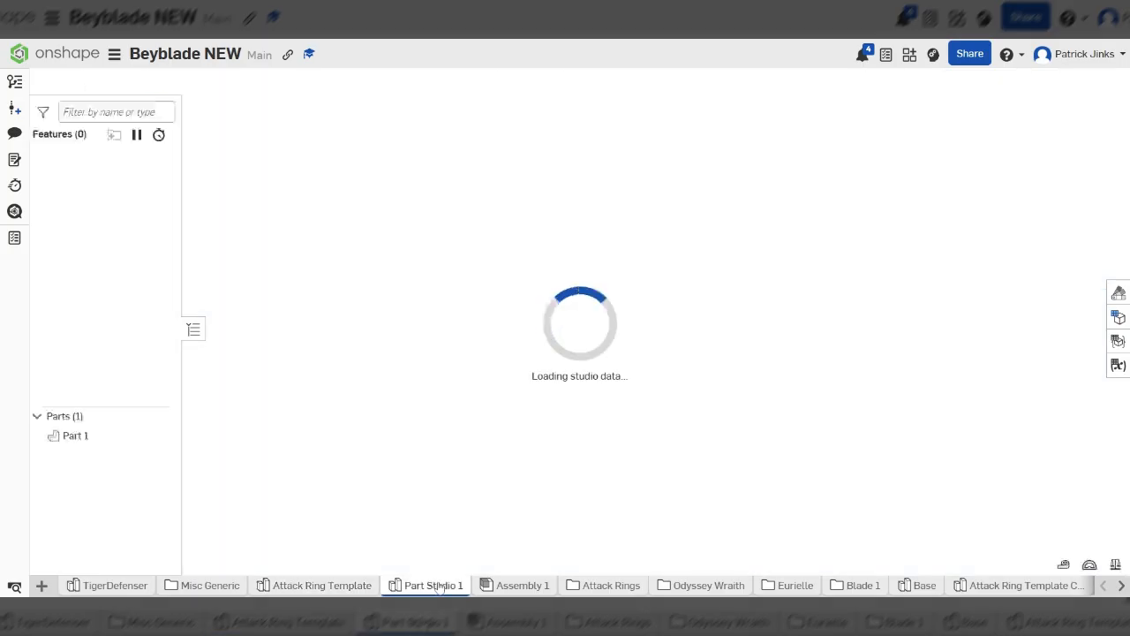
# Start a fillet with a 1 mm radius on the two vertical edges of the ring's upper-left inner step
pyautogui.scroll(4, 609, 166)
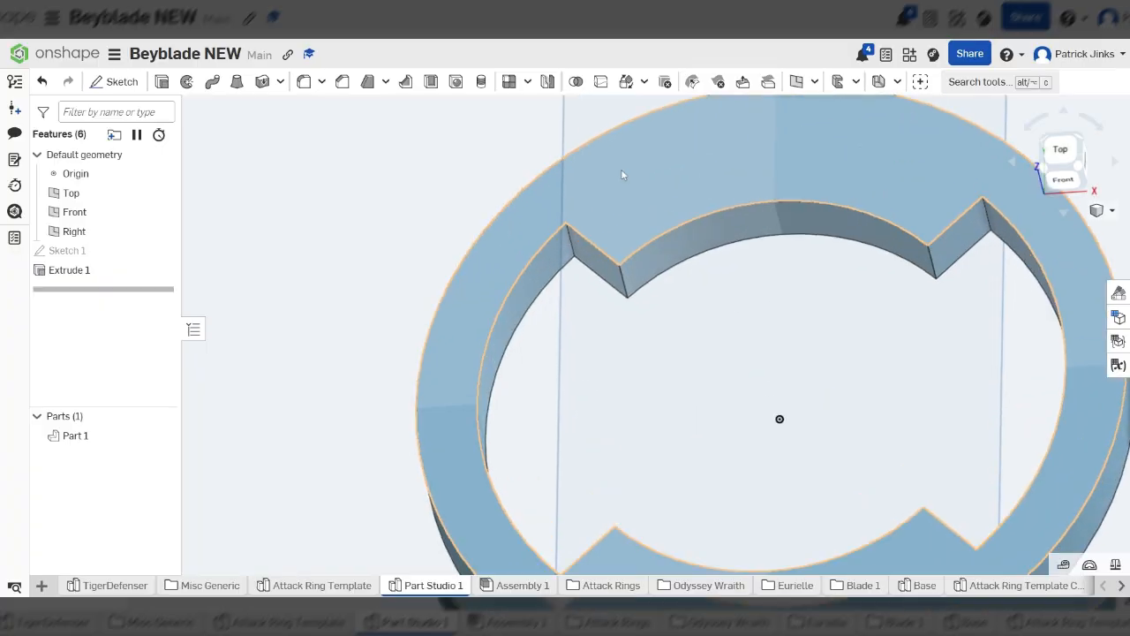
pyautogui.click(304, 83)
pyautogui.click(339, 251)
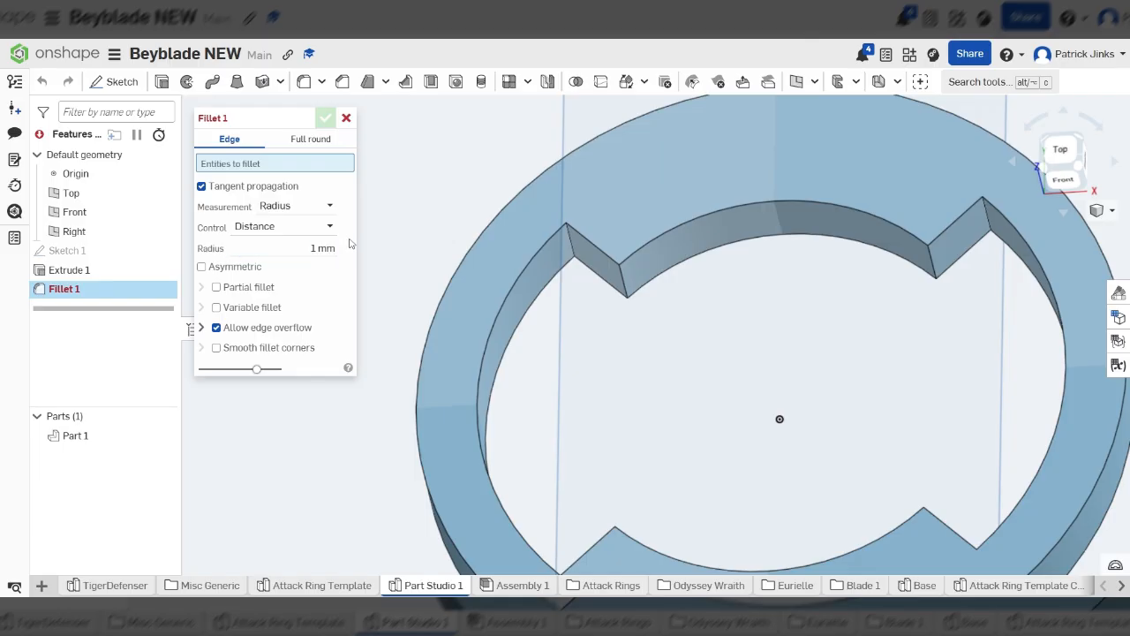
pyautogui.moveTo(729, 326); pyautogui.dragTo(723, 266, button='right')
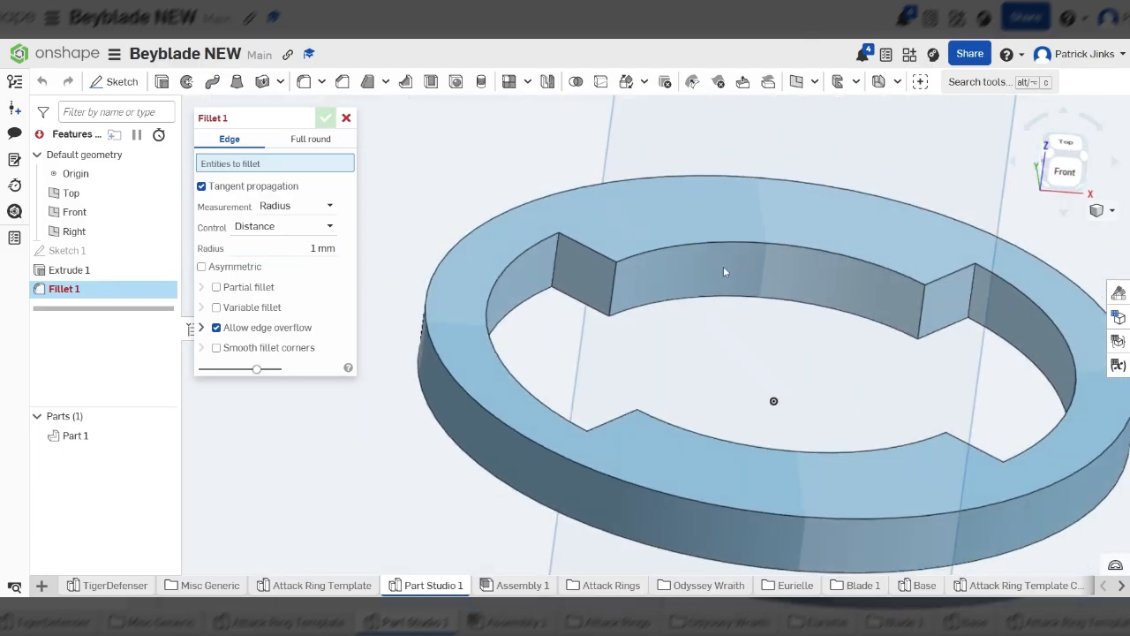
pyautogui.scroll(3, 571, 251)
pyautogui.click(568, 248)
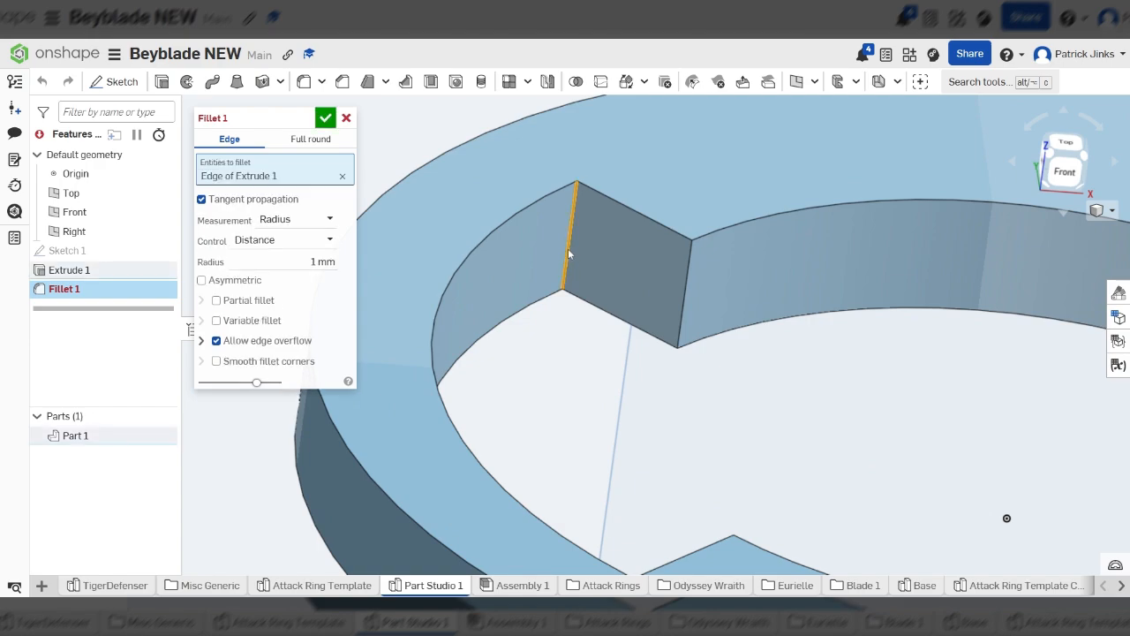
pyautogui.click(682, 305)
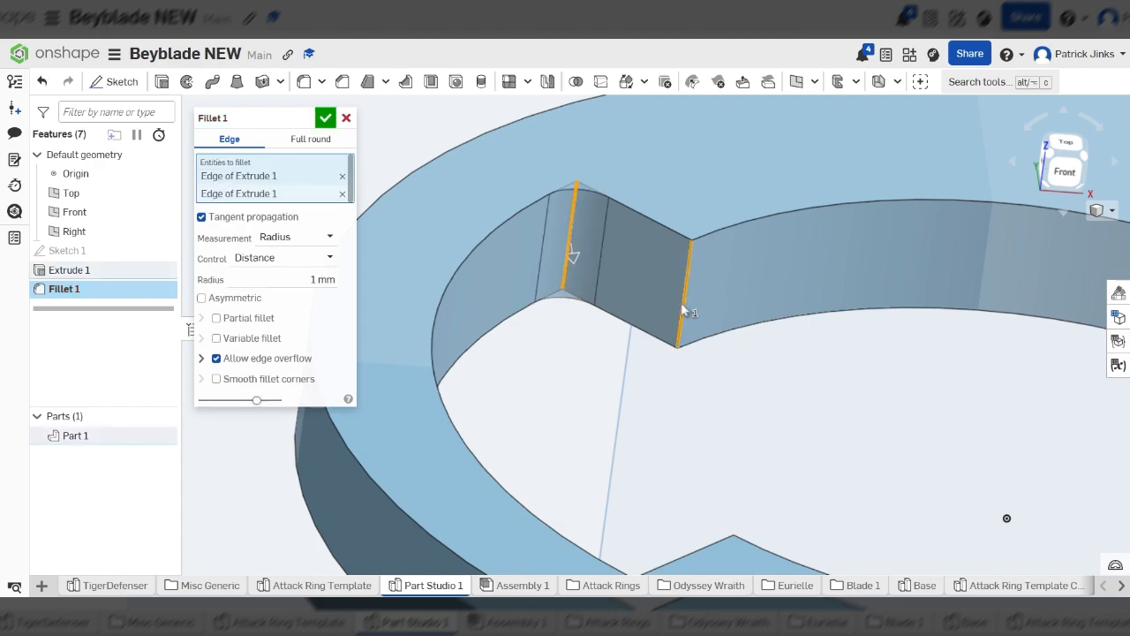
# Add the two vertical edges of the upper-right inner step to the fillet
pyautogui.scroll(-5, 522, 399)
pyautogui.moveTo(590, 326); pyautogui.dragTo(593, 395, button='right')
pyautogui.moveTo(697, 375); pyautogui.dragTo(713, 320, button='right')
pyautogui.scroll(5, 1002, 360)
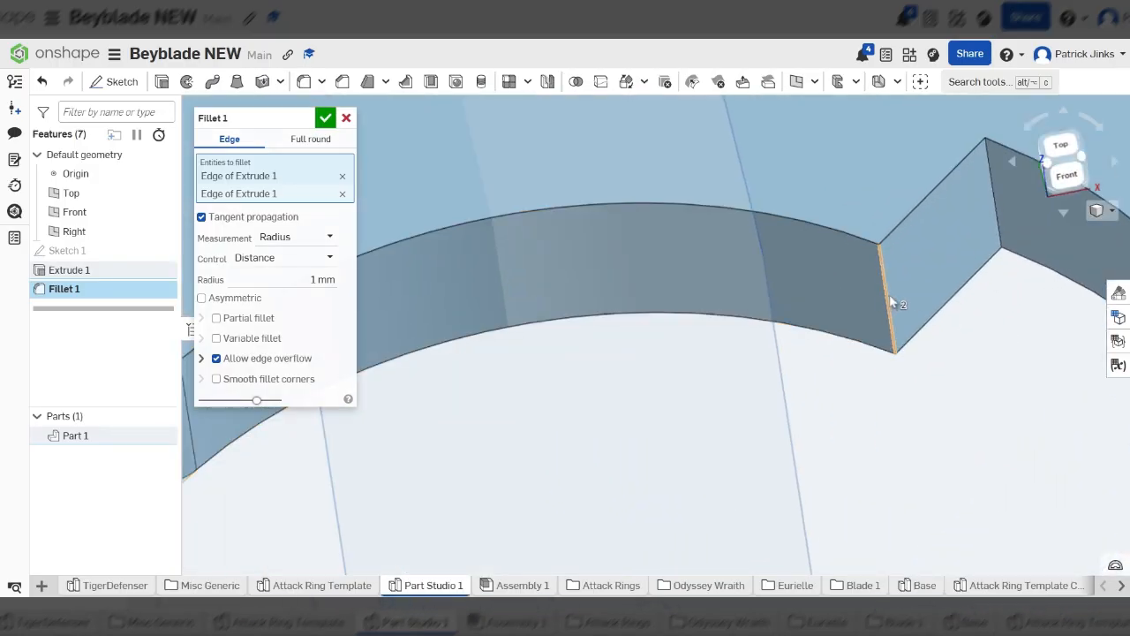
pyautogui.click(889, 294)
pyautogui.click(1000, 215)
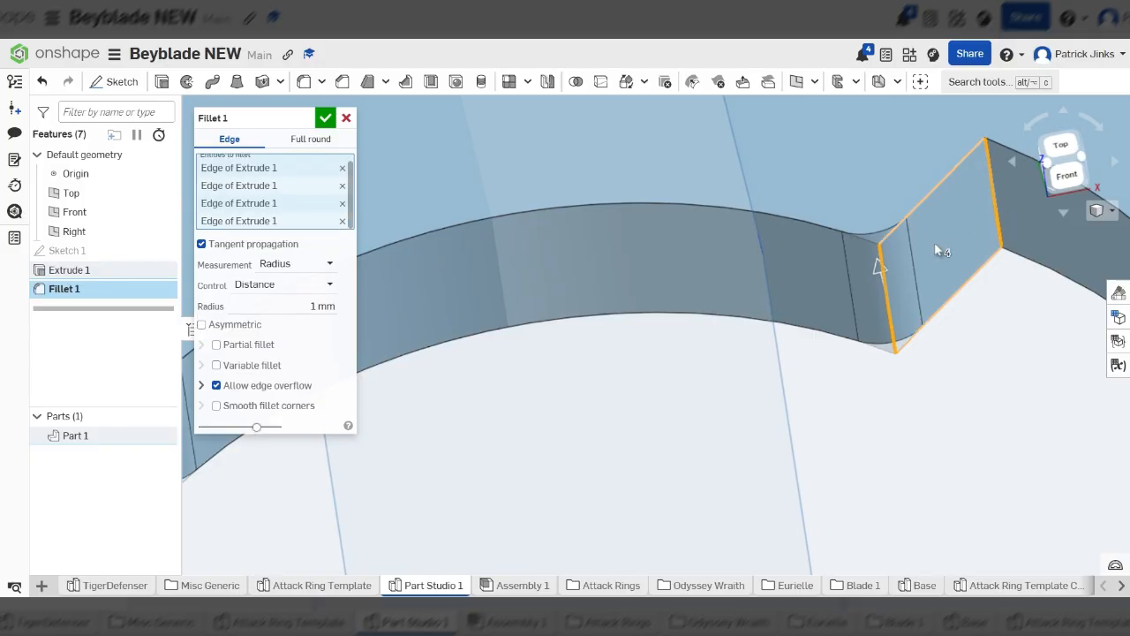
# Add the two vertical edges of the lower-right inner step to the fillet, keeping the curved inner face out of the selection
pyautogui.scroll(-5, 934, 244)
pyautogui.moveTo(953, 375); pyautogui.dragTo(958, 487, button='right')
pyautogui.scroll(5, 957, 486)
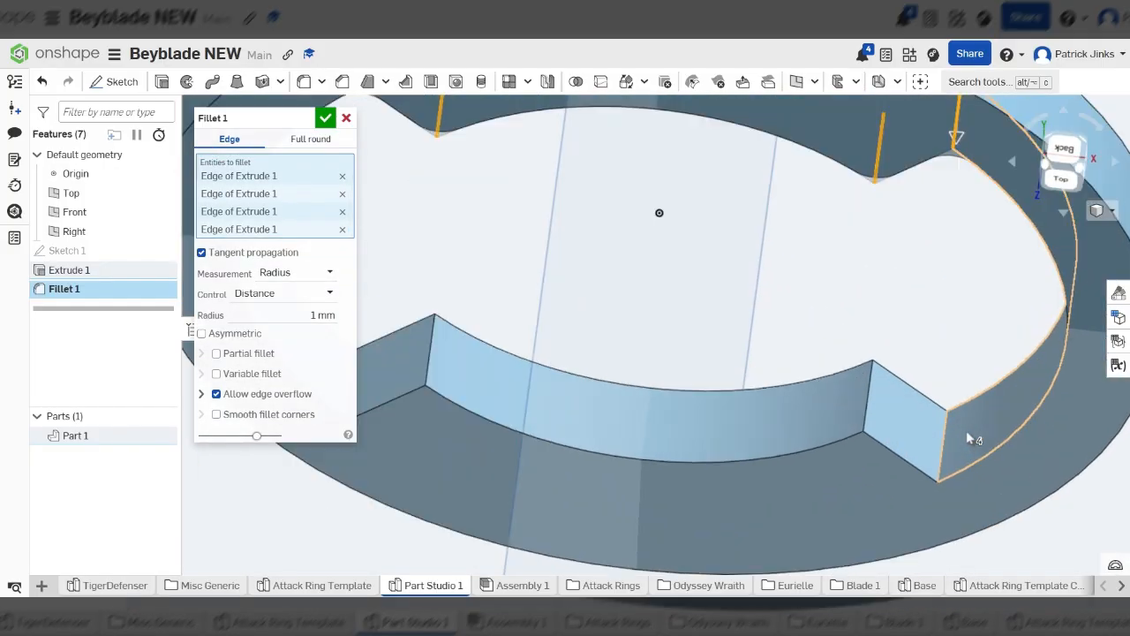
pyautogui.click(943, 448)
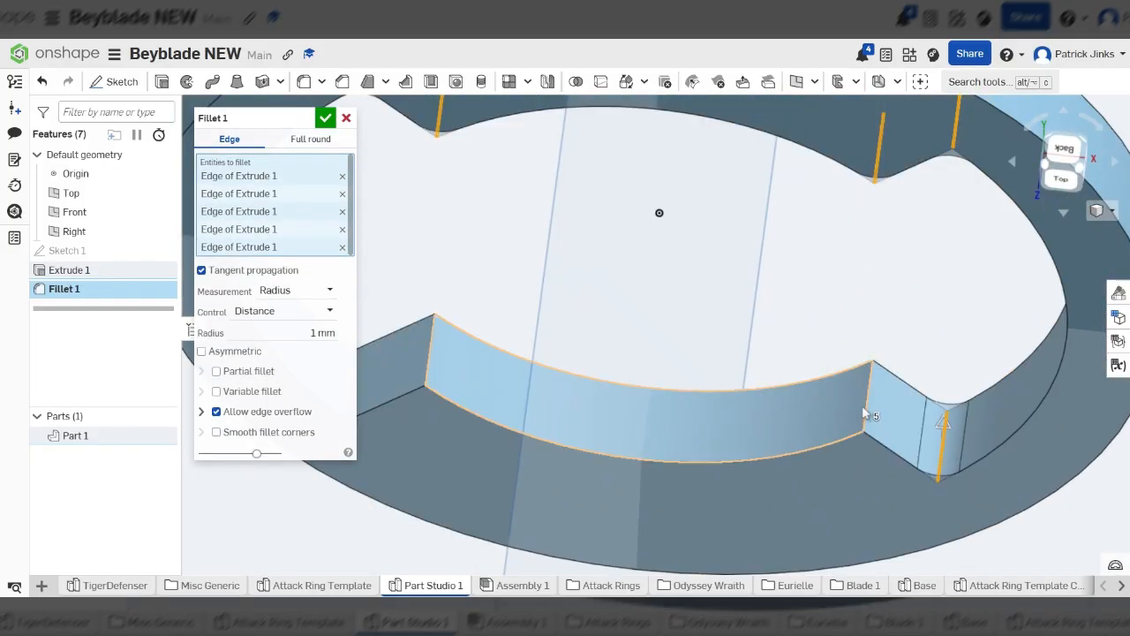
pyautogui.click(862, 405)
pyautogui.click(830, 408)
pyautogui.click(831, 408)
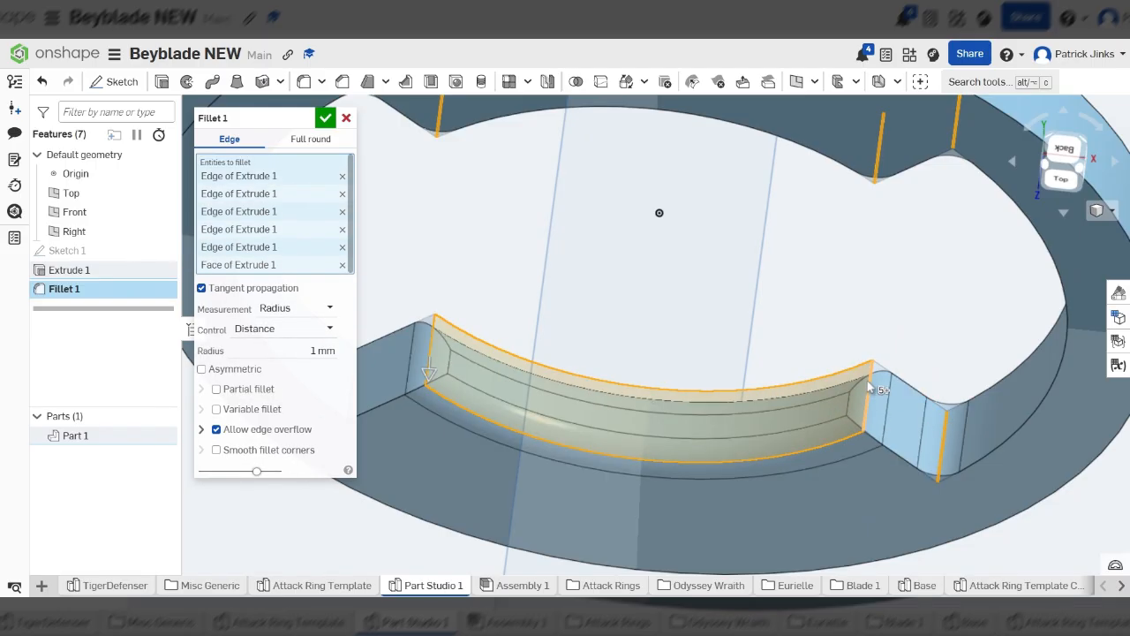
pyautogui.click(806, 416)
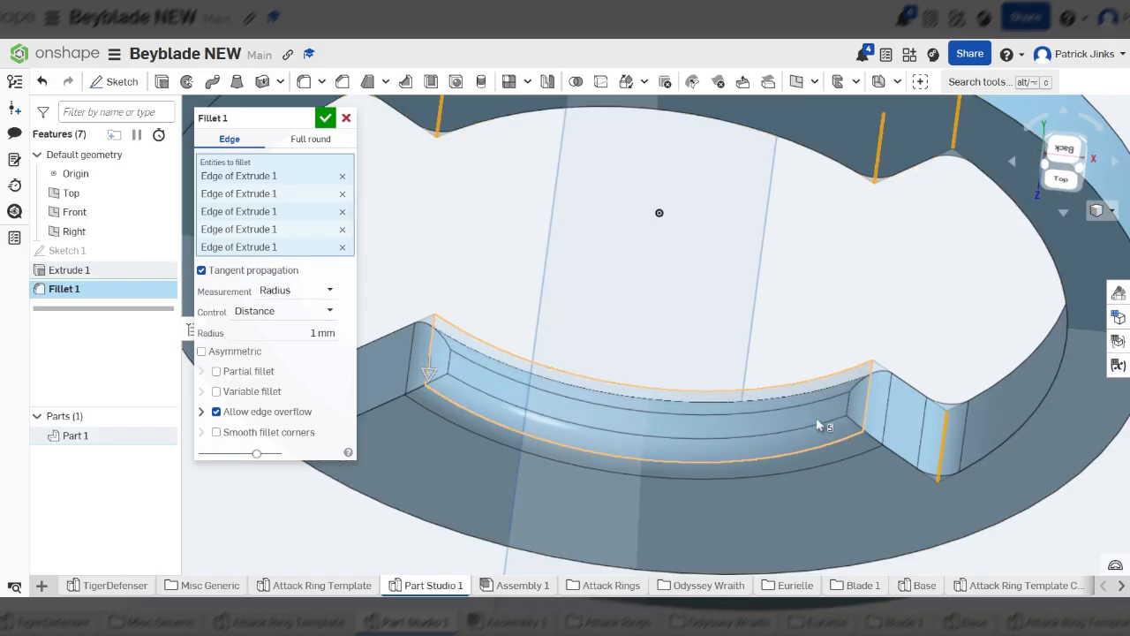
pyautogui.scroll(5, 874, 405)
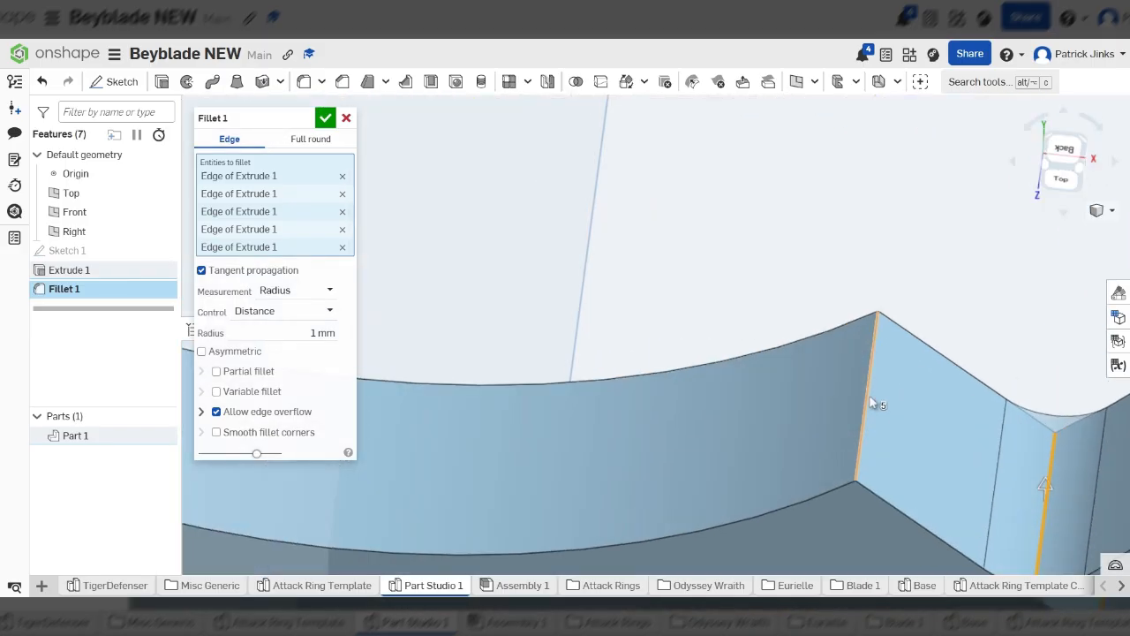
pyautogui.click(874, 404)
# Add the two vertical edges of the lower-left inner step and complete the 1 mm fillet
pyautogui.scroll(-8, 1025, 412)
pyautogui.scroll(6, 742, 399)
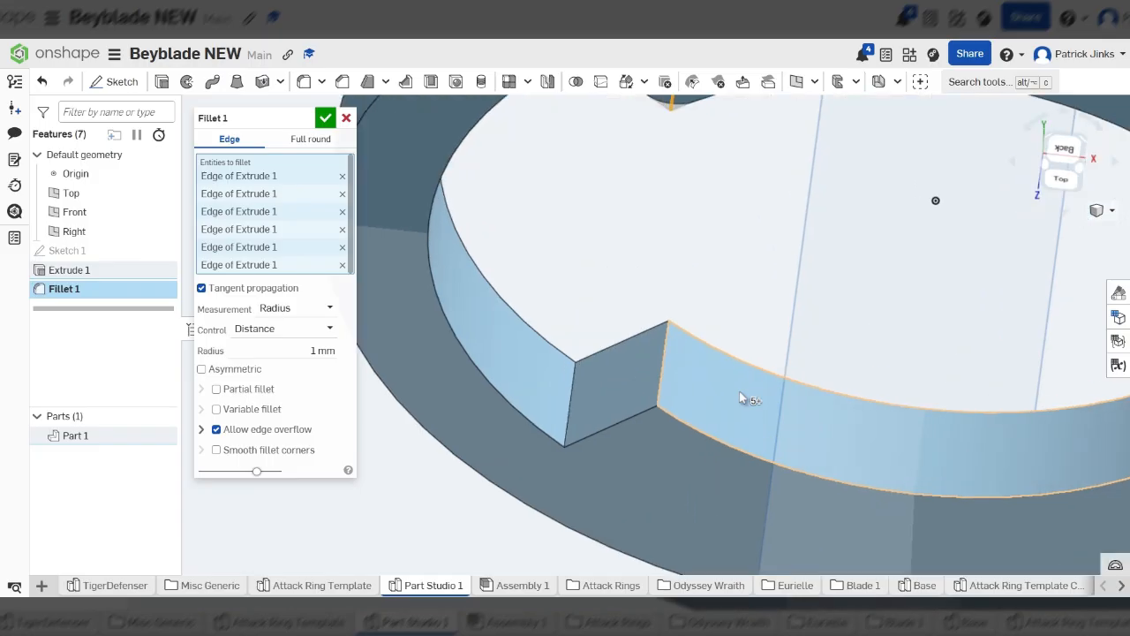
pyautogui.click(664, 373)
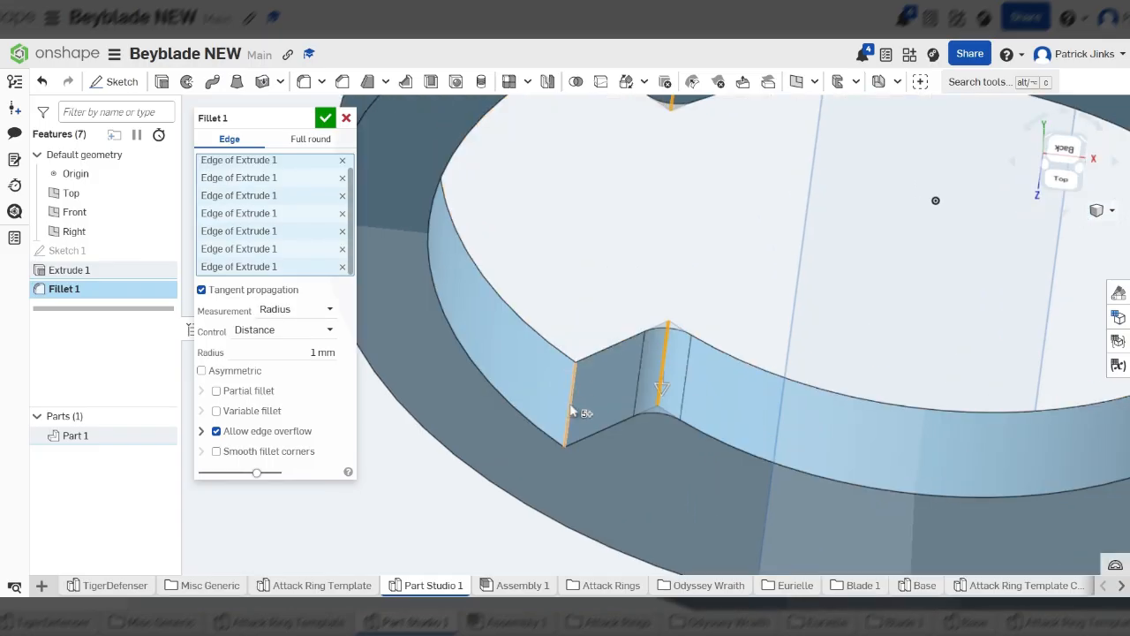
pyautogui.scroll(-8, 570, 410)
pyautogui.moveTo(590, 424); pyautogui.dragTo(660, 365, button='right')
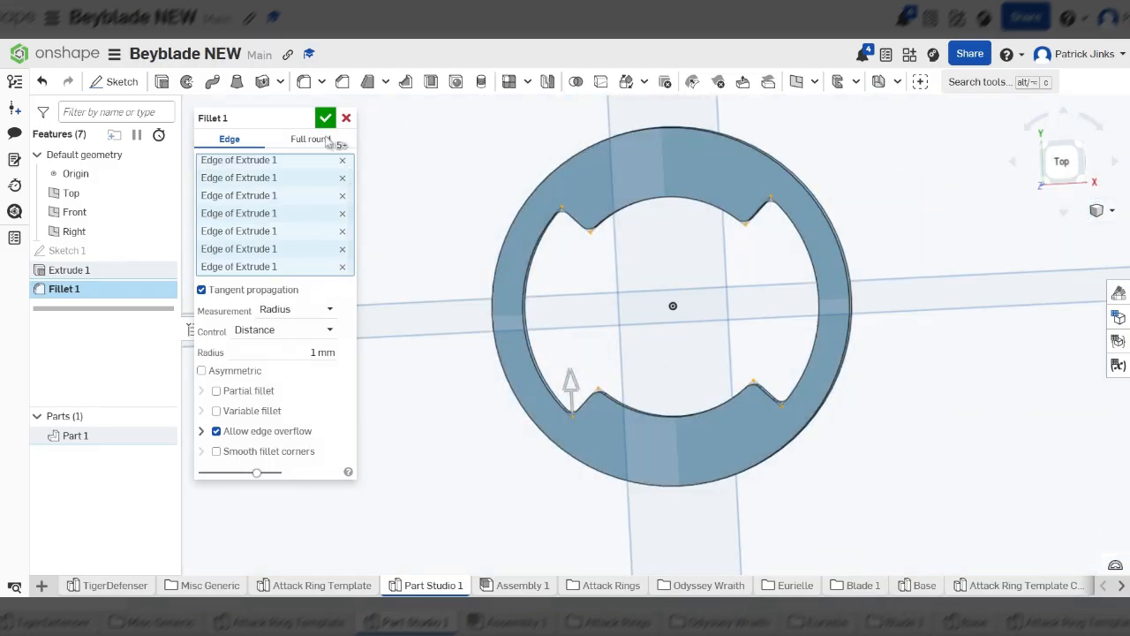
pyautogui.click(325, 119)
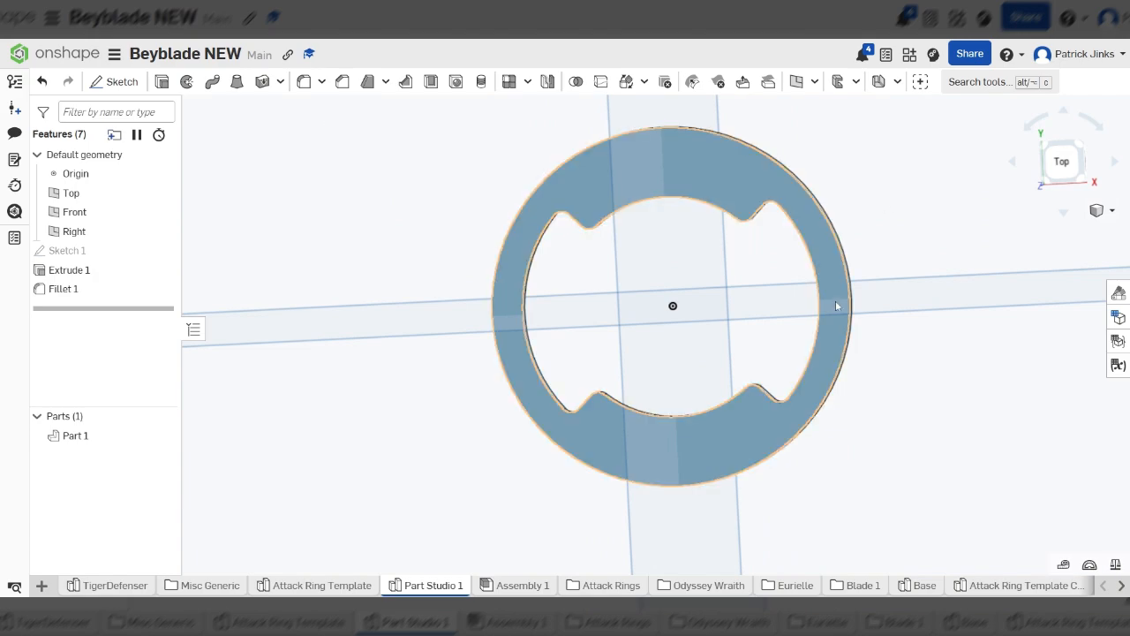
# Examine the raised tabs on top of the finished Attack Ring Template, and return to Part Studio 1
pyautogui.scroll(-5, 835, 300)
pyautogui.moveTo(835, 300); pyautogui.dragTo(785, 245, button='right')
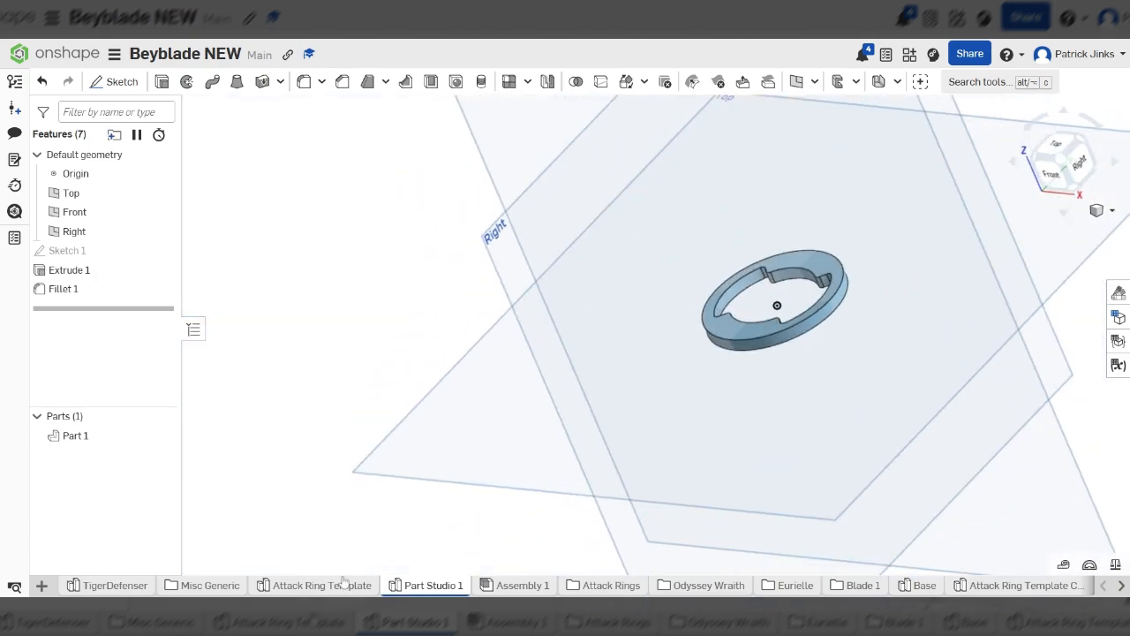
pyautogui.click(344, 582)
pyautogui.scroll(-3, 651, 441)
pyautogui.moveTo(650, 442); pyautogui.dragTo(646, 369, button='right')
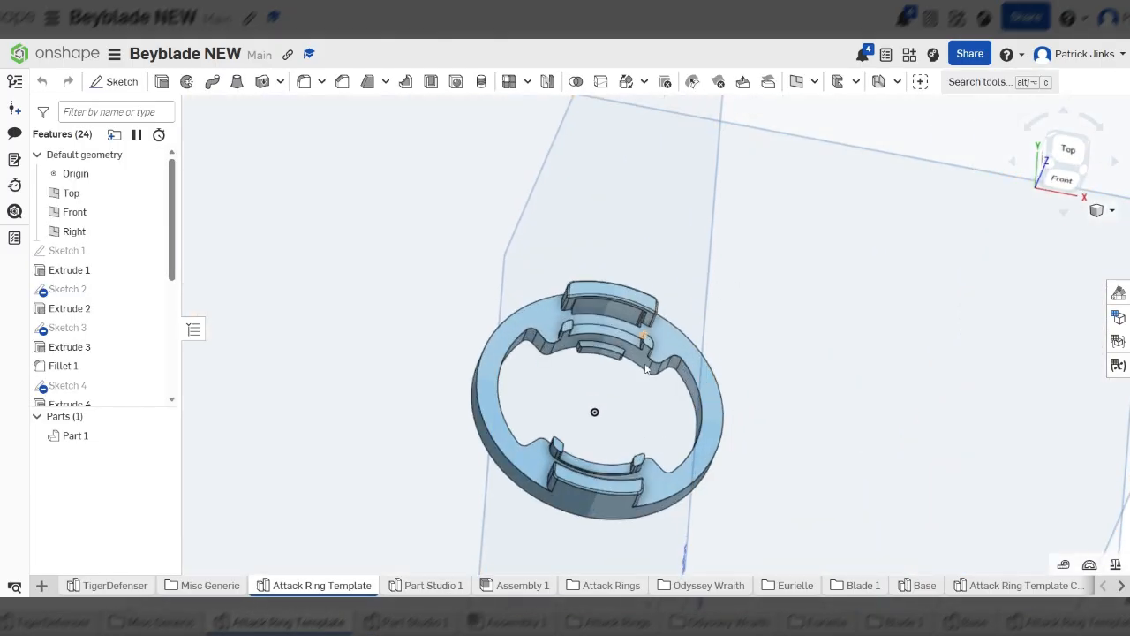
pyautogui.scroll(5, 646, 369)
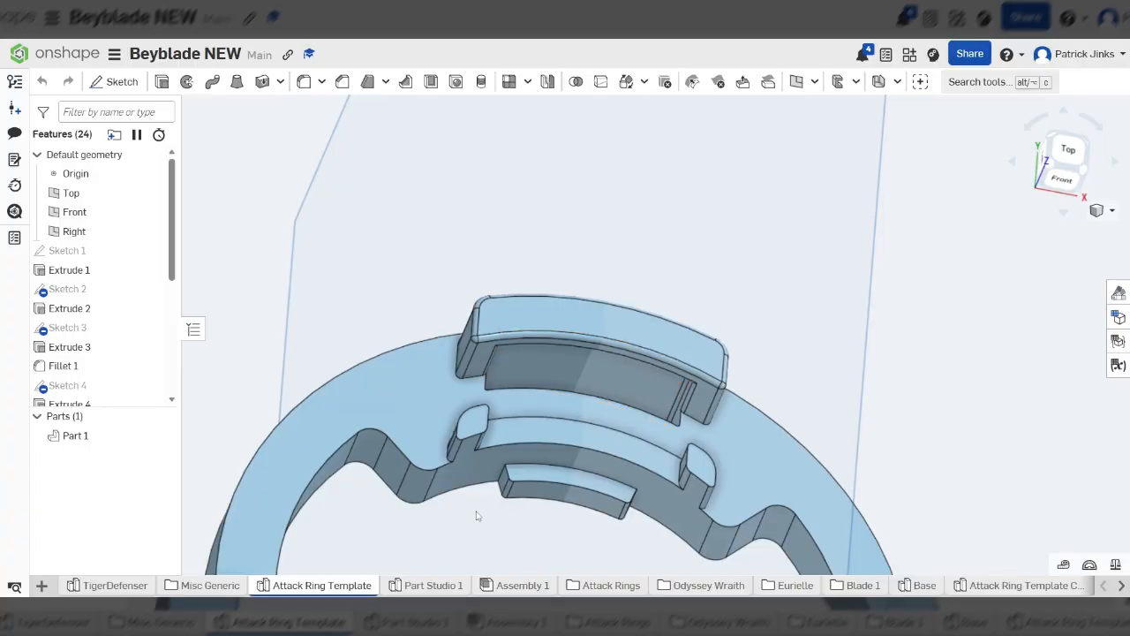
pyautogui.click(415, 590)
# Start a new sketch on the flat upper face of the ring, seen from the top view
pyautogui.moveTo(752, 314); pyautogui.dragTo(757, 345, button='right')
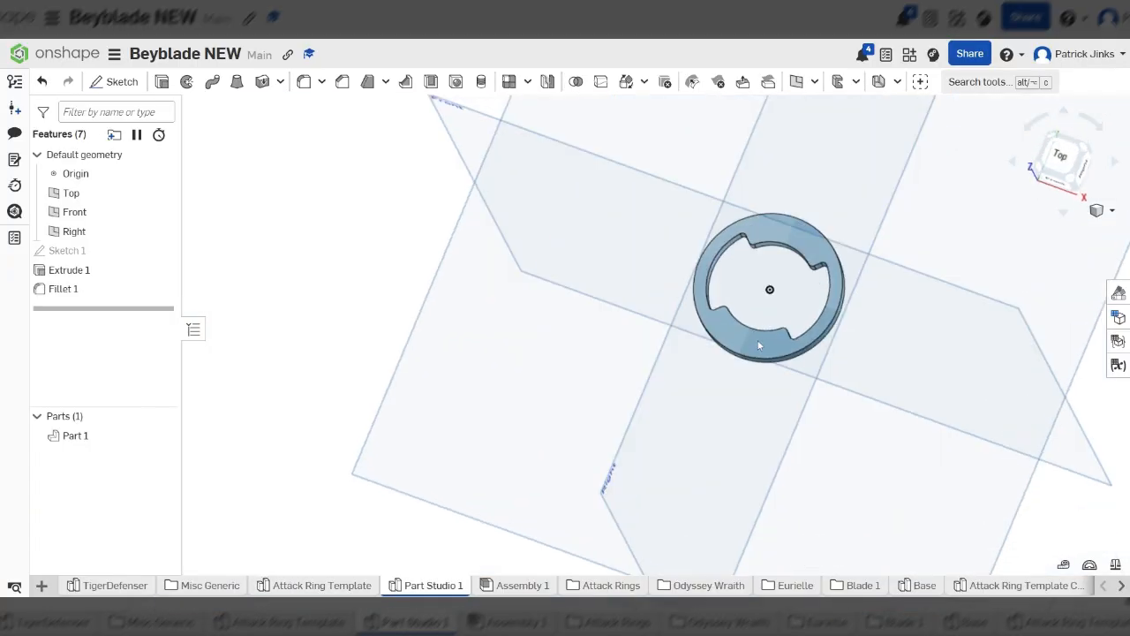
pyautogui.scroll(4, 836, 213)
pyautogui.scroll(2, 837, 213)
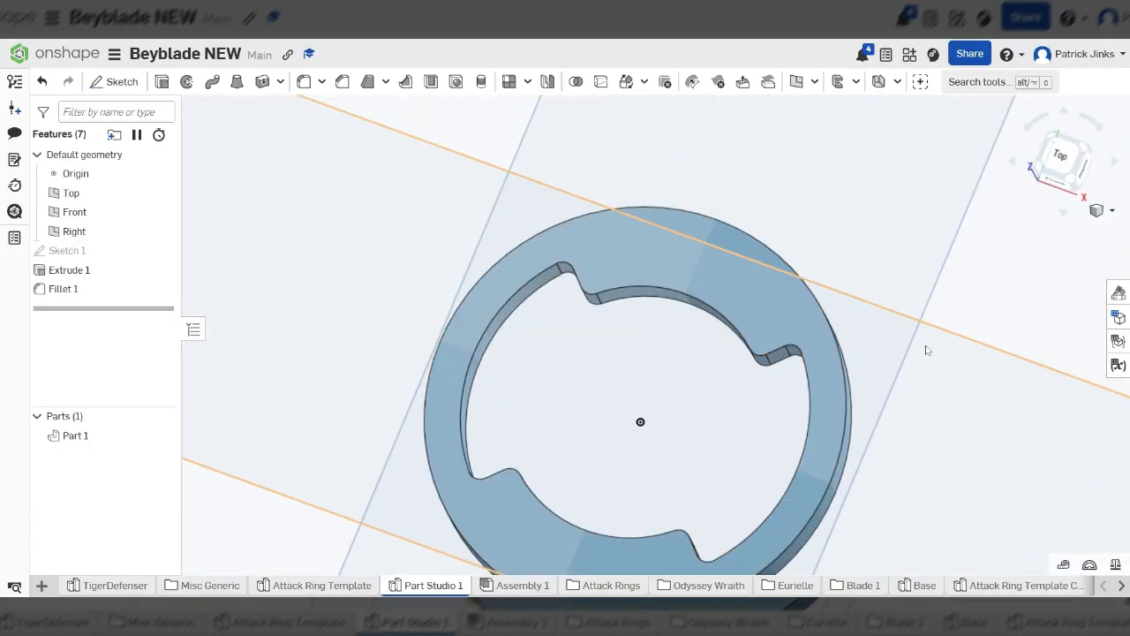
pyautogui.hotkey('shift', '7')
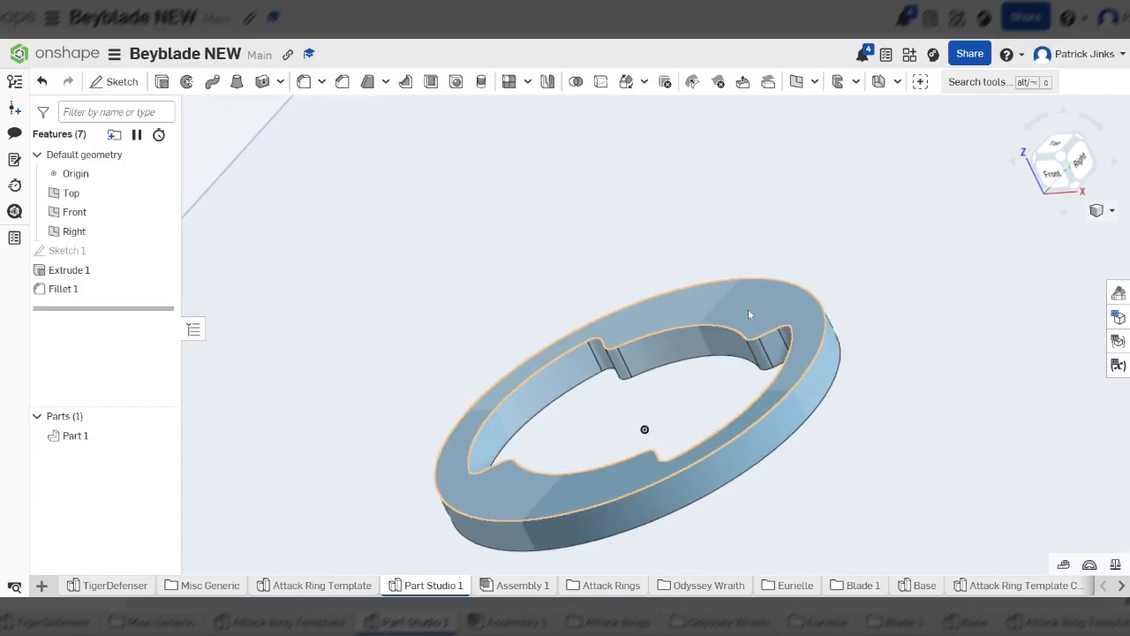
pyautogui.click(766, 307)
pyautogui.scroll(-2, 765, 303)
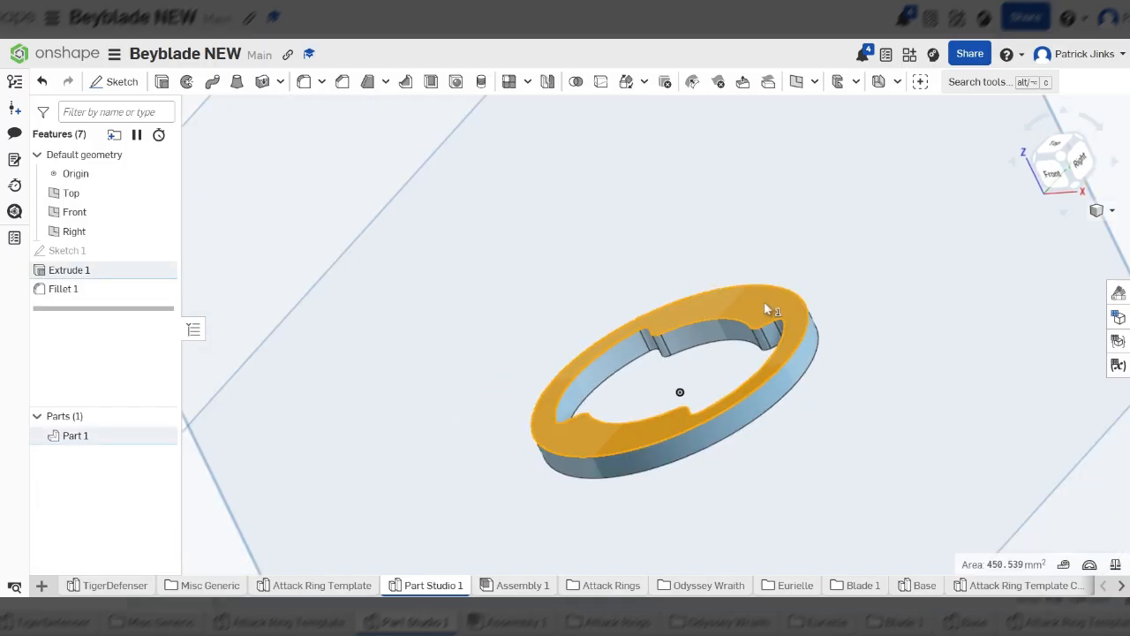
pyautogui.moveTo(718, 383); pyautogui.dragTo(771, 407, button='right')
pyautogui.scroll(-3, 771, 413)
pyautogui.scroll(4, 732, 373)
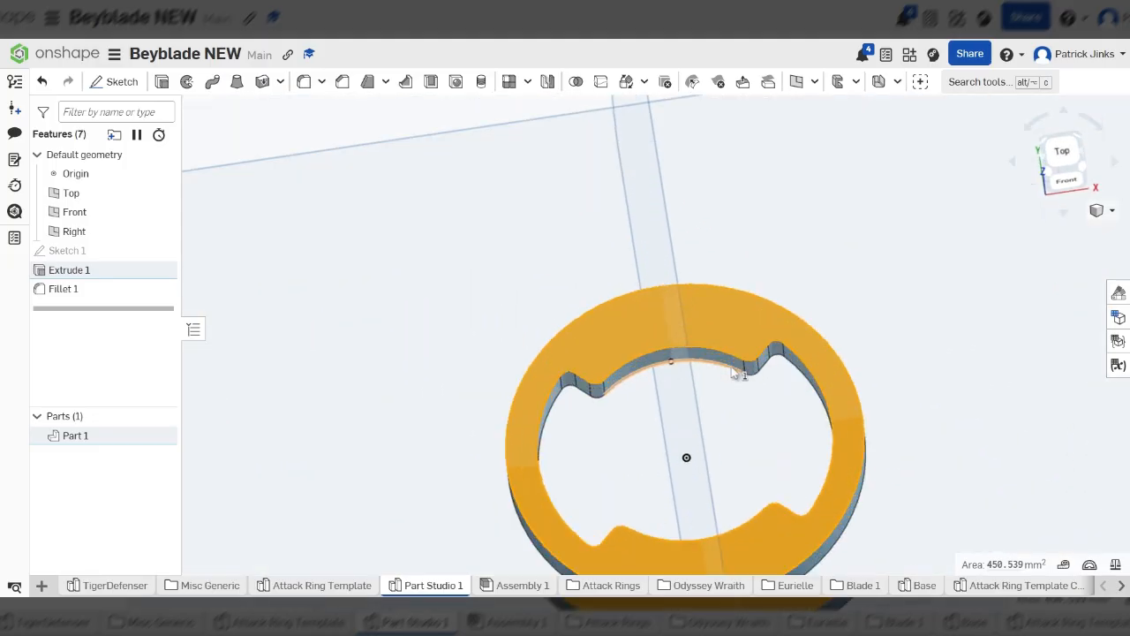
pyautogui.scroll(-1, 737, 322)
pyautogui.scroll(-3, 750, 335)
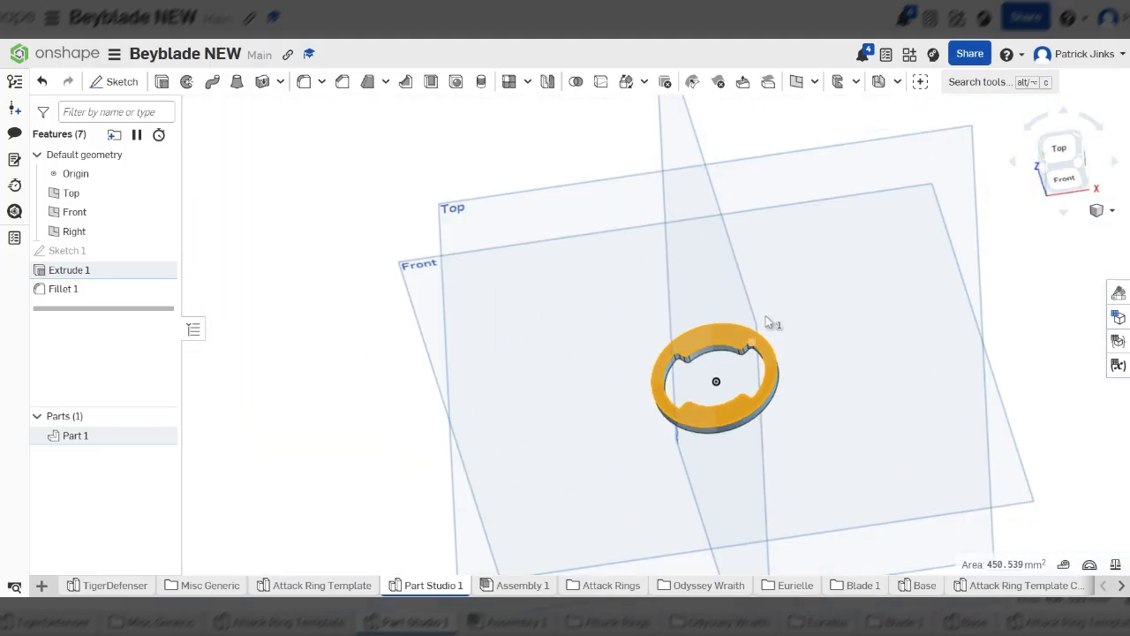
pyautogui.scroll(1, 738, 333)
pyautogui.scroll(4, 739, 332)
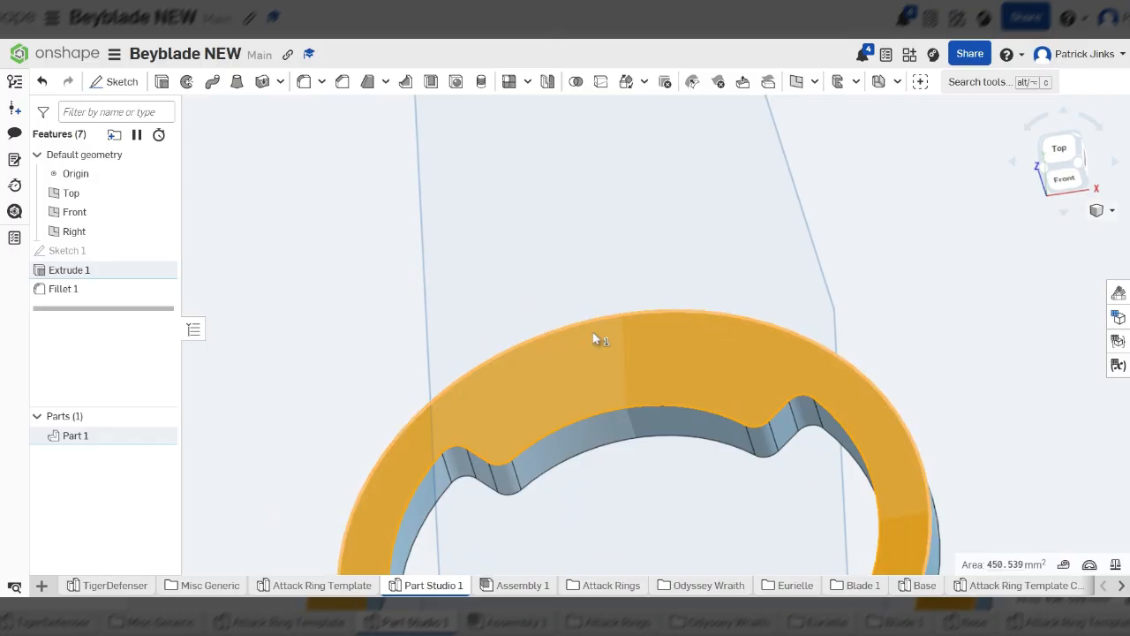
pyautogui.scroll(-1, 746, 364)
pyautogui.scroll(-3, 743, 355)
pyautogui.moveTo(773, 358); pyautogui.dragTo(776, 319, button='right')
pyautogui.moveTo(820, 364); pyautogui.dragTo(821, 412, button='right')
pyautogui.hotkey('shift', '5')
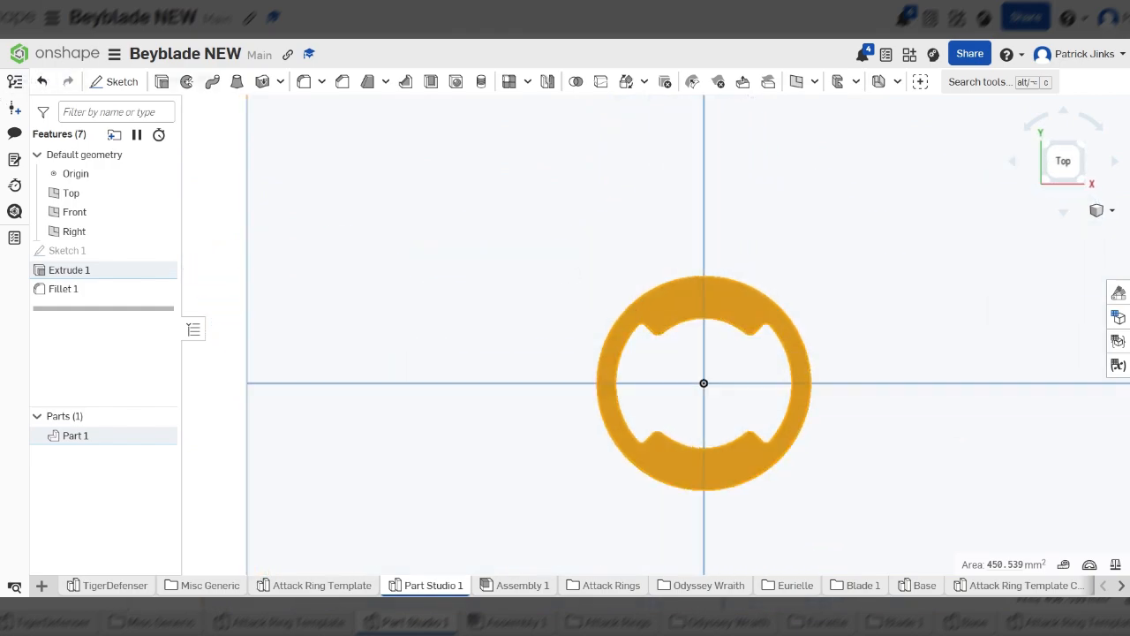
pyautogui.click(110, 83)
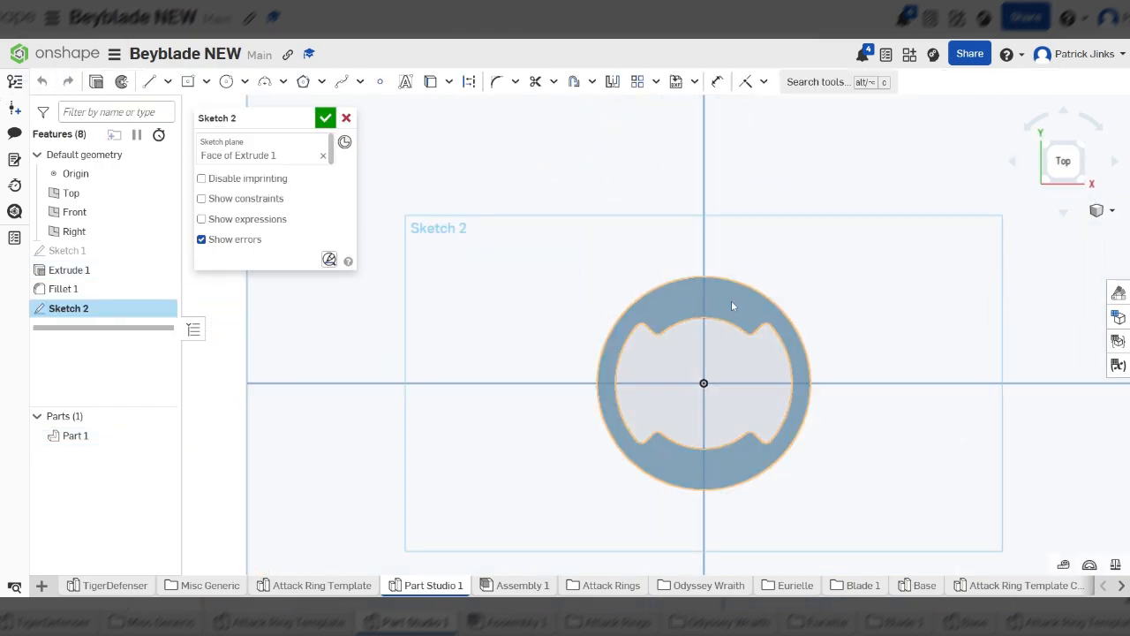
# Sketch a narrow center-point rectangle about 49.6 mm tall, centered on the origin and extending past the ring's upper and lower edges
pyautogui.scroll(3, 732, 300)
pyautogui.scroll(-2, 732, 301)
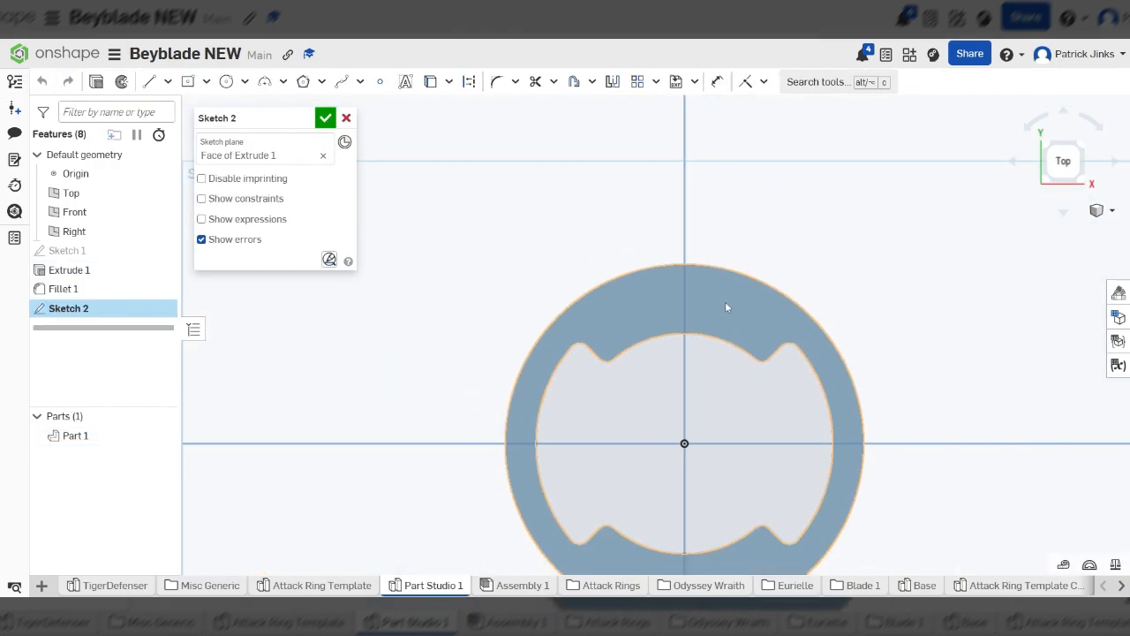
pyautogui.scroll(1, 726, 306)
pyautogui.scroll(-2, 723, 294)
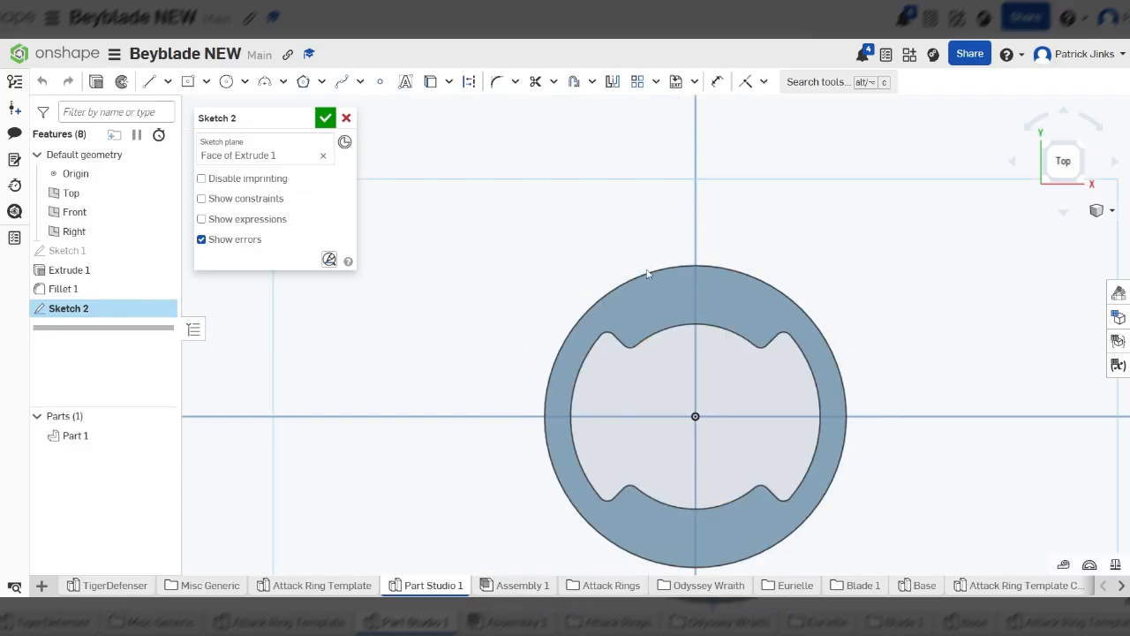
pyautogui.scroll(-2, 478, 122)
pyautogui.scroll(2, 582, 171)
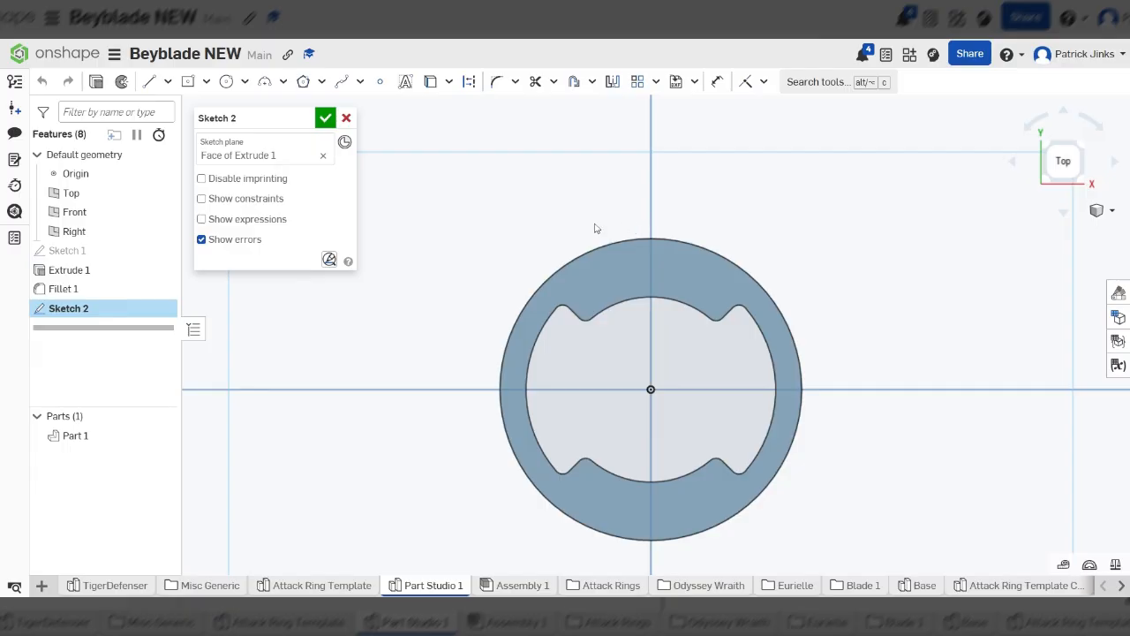
pyautogui.click(208, 82)
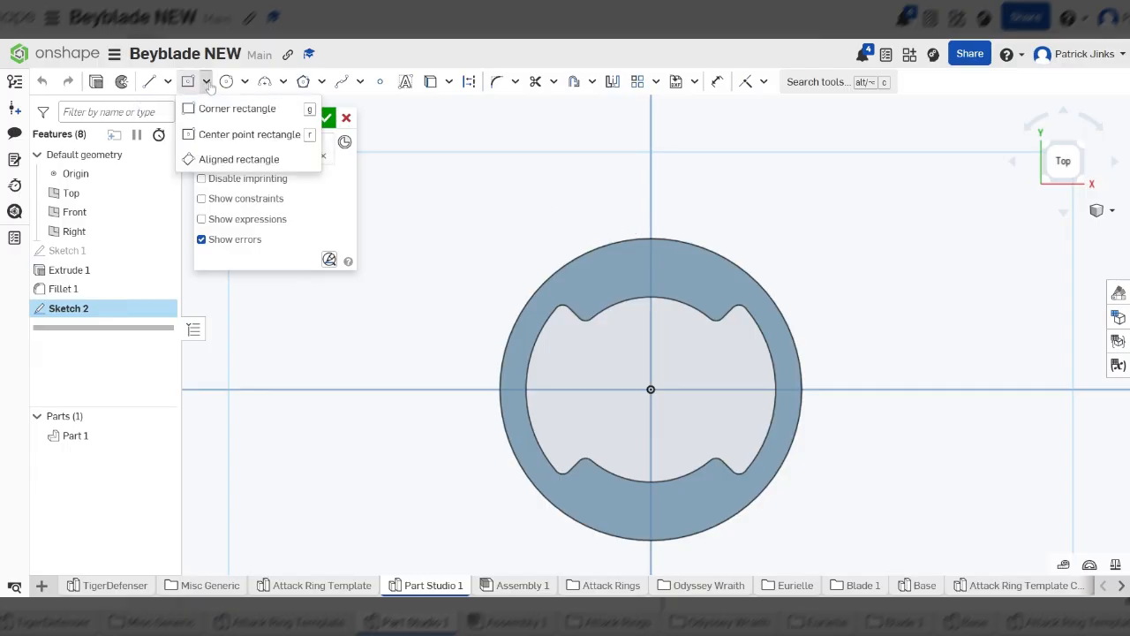
pyautogui.click(208, 136)
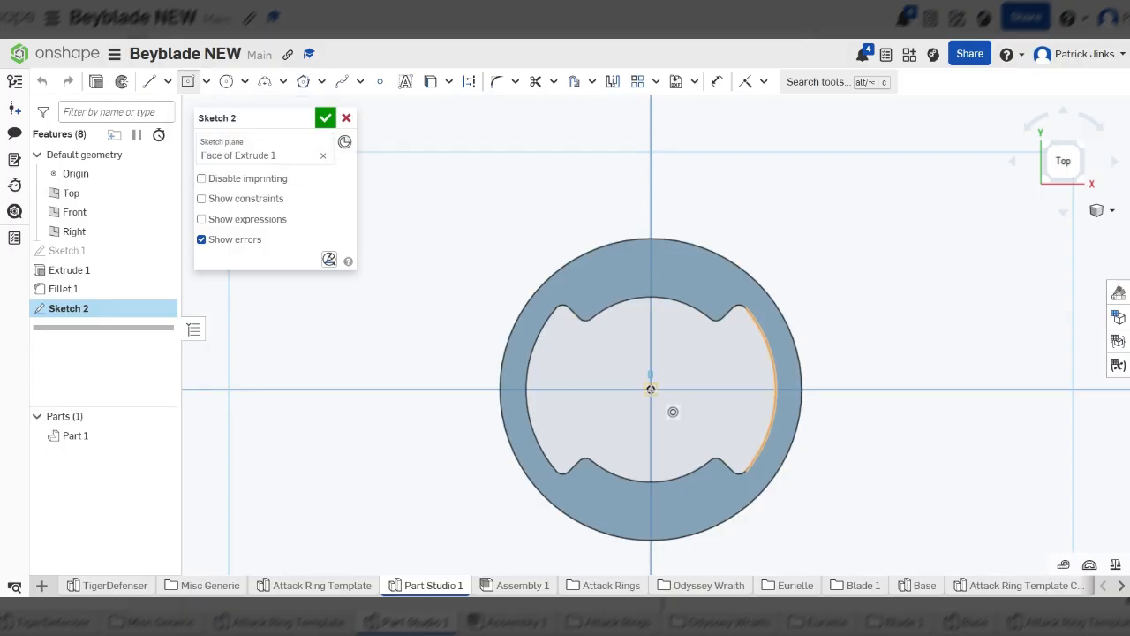
pyautogui.click(650, 388)
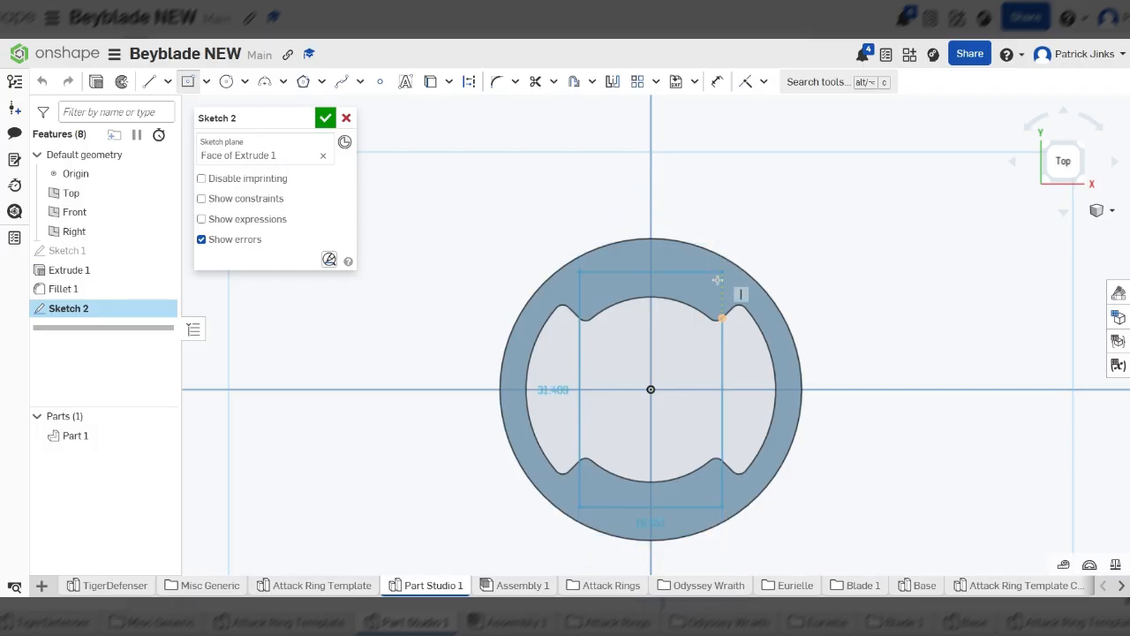
pyautogui.click(696, 176)
pyautogui.scroll(-3, 738, 199)
pyautogui.scroll(3, 704, 198)
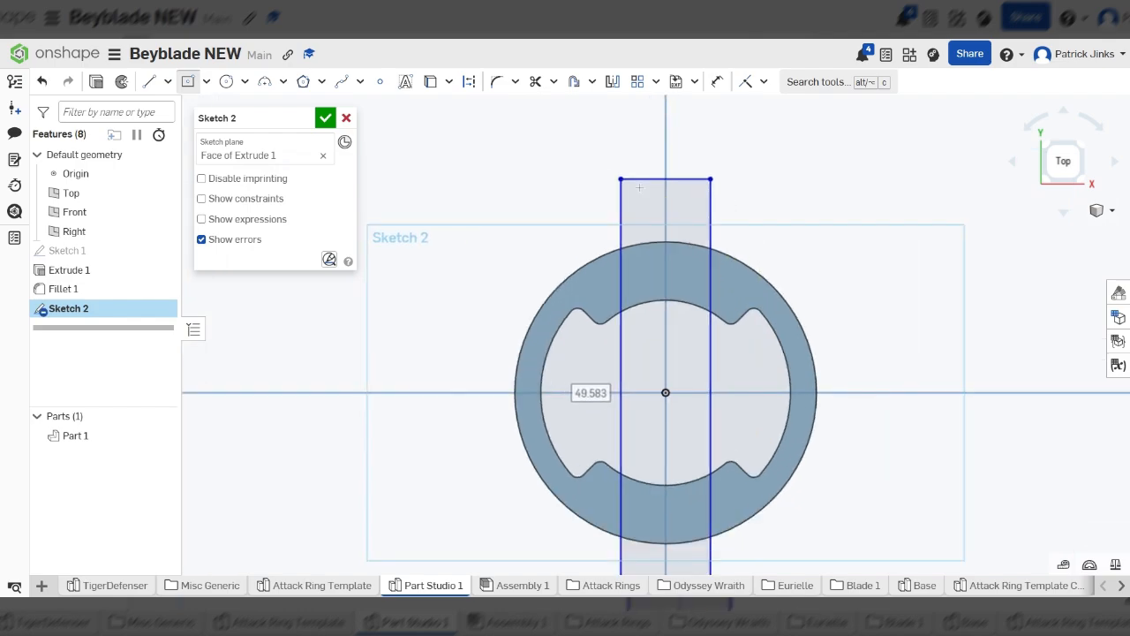
# Dimension the rectangle's width as 12.8 mm and place the dimension just above its upper edge
pyautogui.press('d')
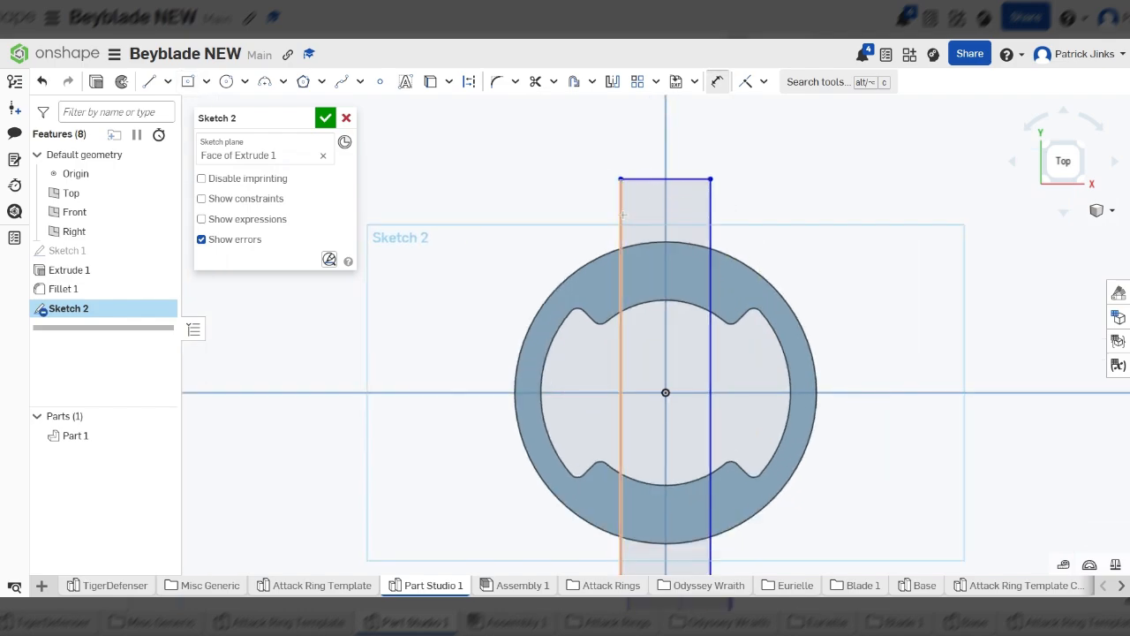
pyautogui.click(621, 203)
pyautogui.click(708, 187)
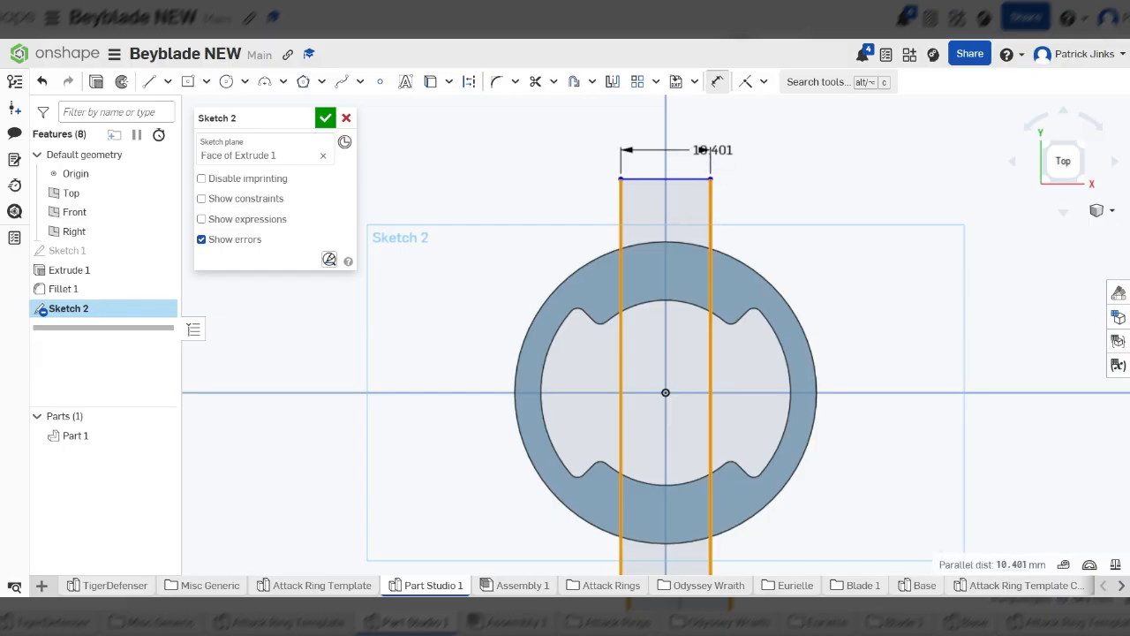
pyautogui.click(704, 135)
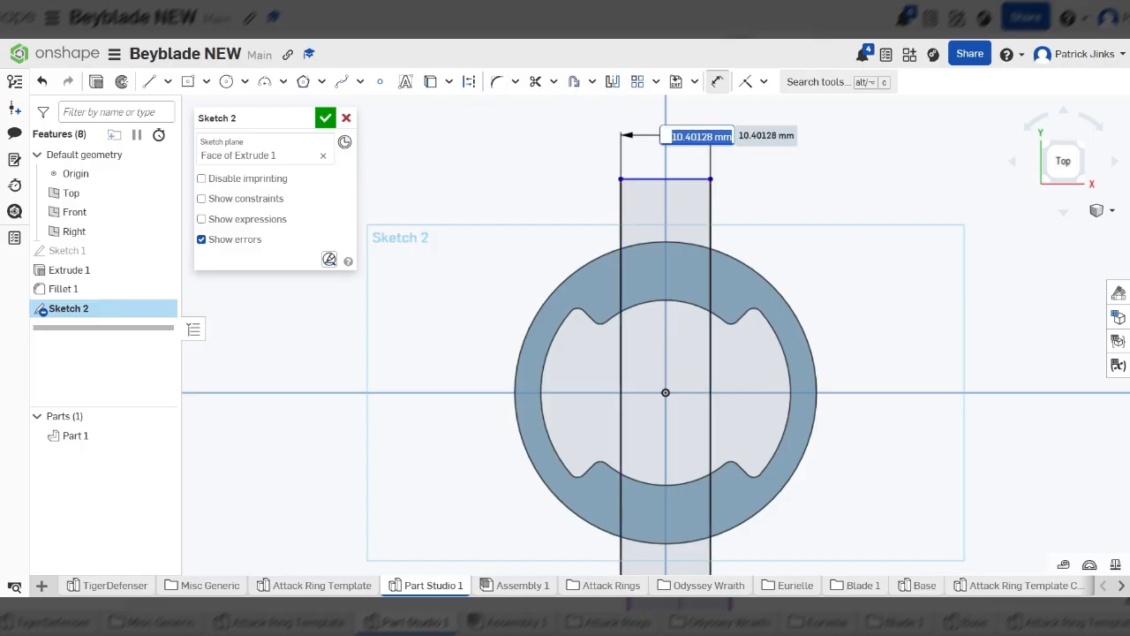
pyautogui.write('12.8')
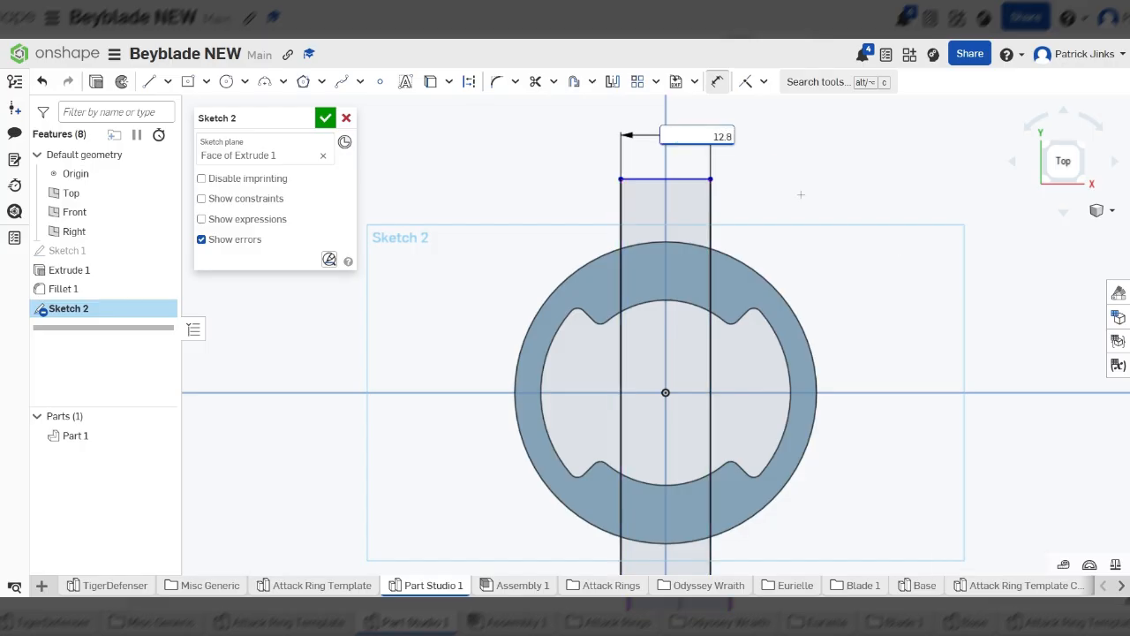
pyautogui.press('Return')
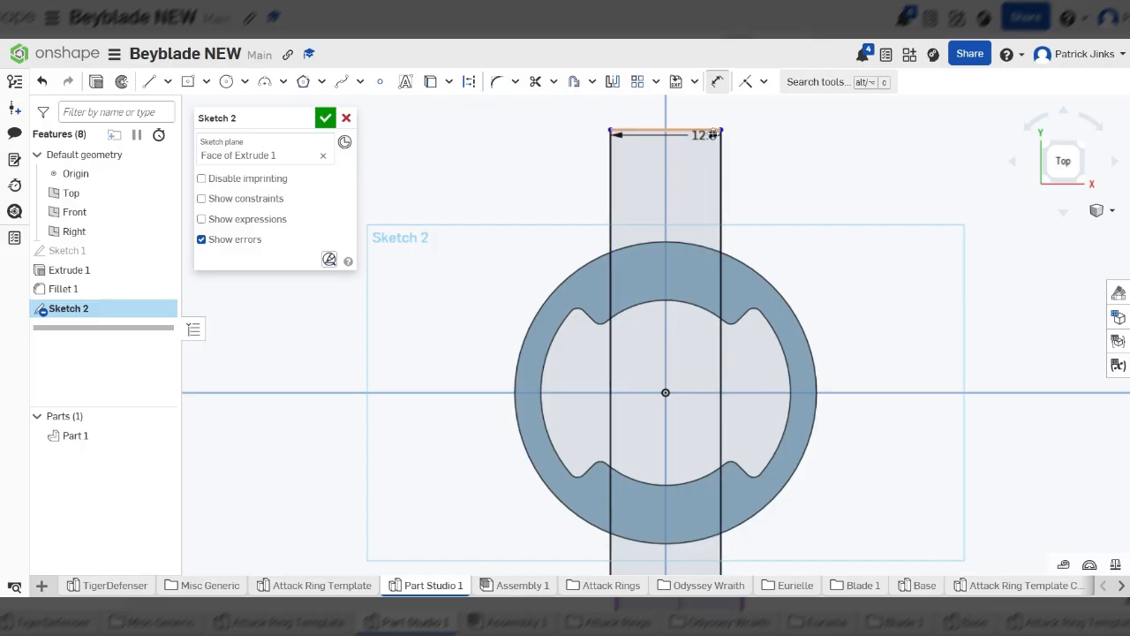
pyautogui.click(702, 130)
pyautogui.scroll(-3, 681, 247)
pyautogui.scroll(4, 688, 158)
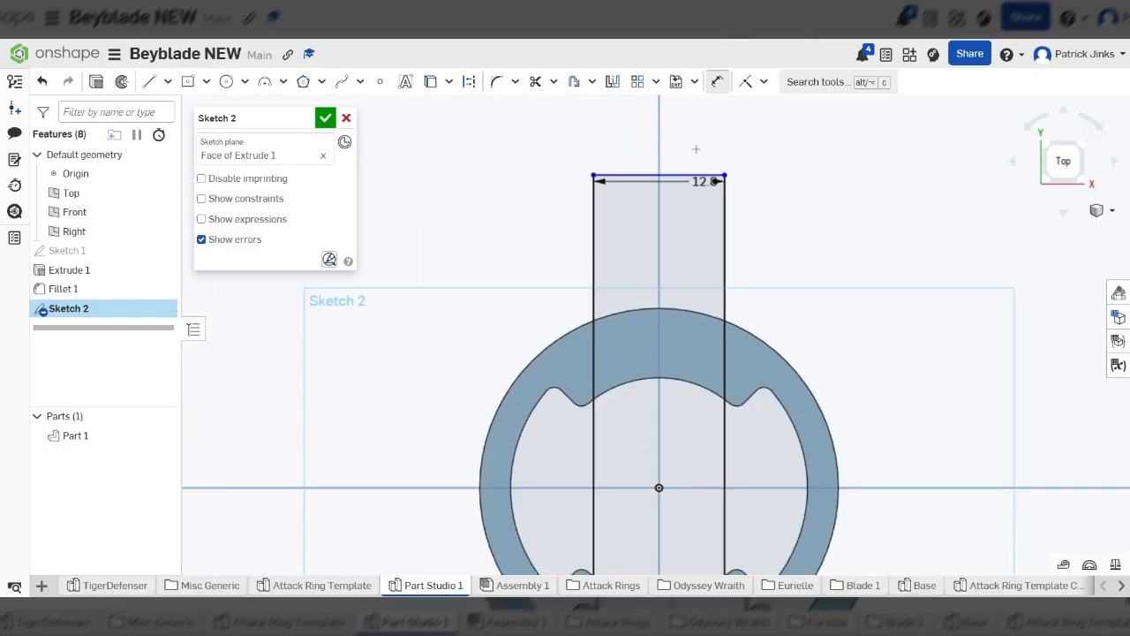
pyautogui.moveTo(704, 182); pyautogui.dragTo(671, 150)
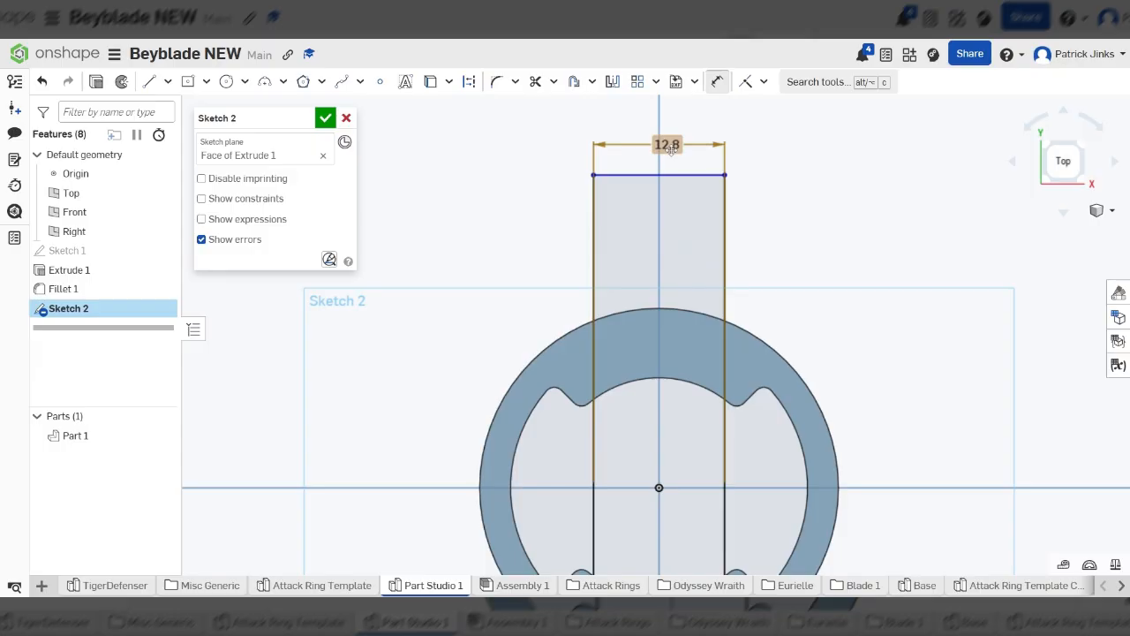
pyautogui.scroll(-2, 671, 148)
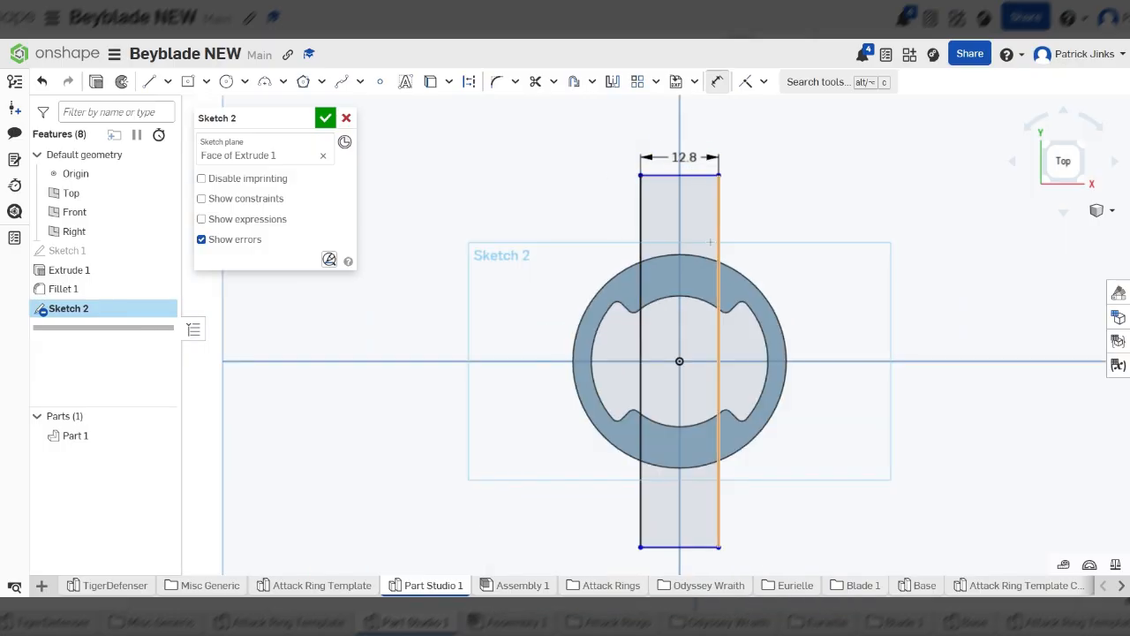
# Sketch a circle about 31 mm in diameter centered on the origin, between the ring's inner and outer edges
pyautogui.scroll(3, 672, 267)
pyautogui.scroll(-2, 672, 267)
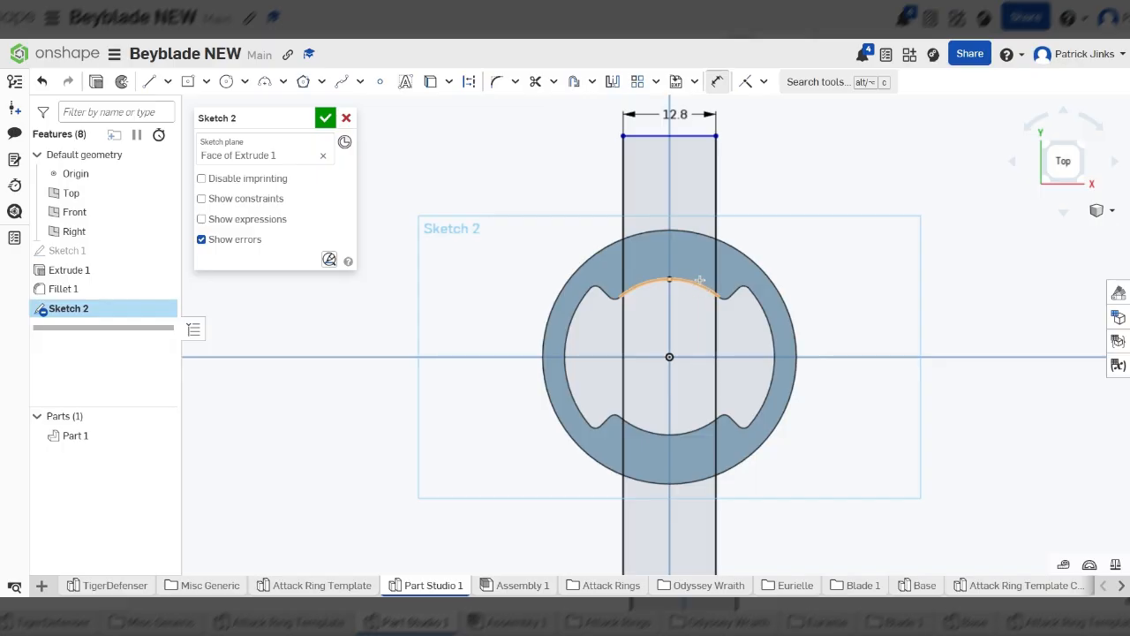
pyautogui.scroll(2, 702, 283)
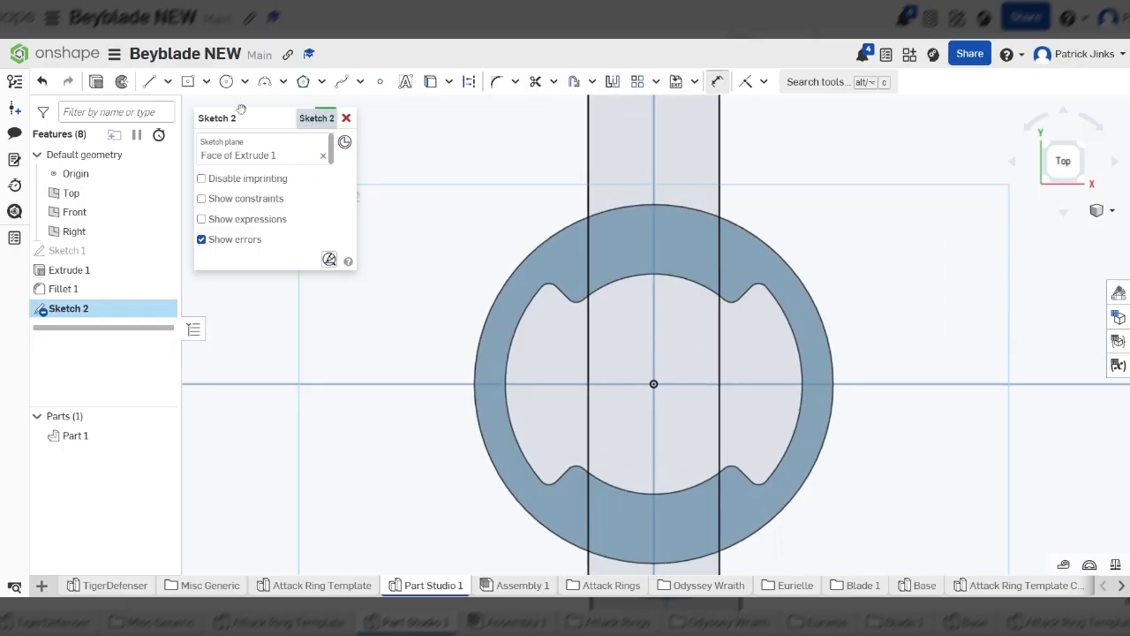
pyautogui.click(226, 81)
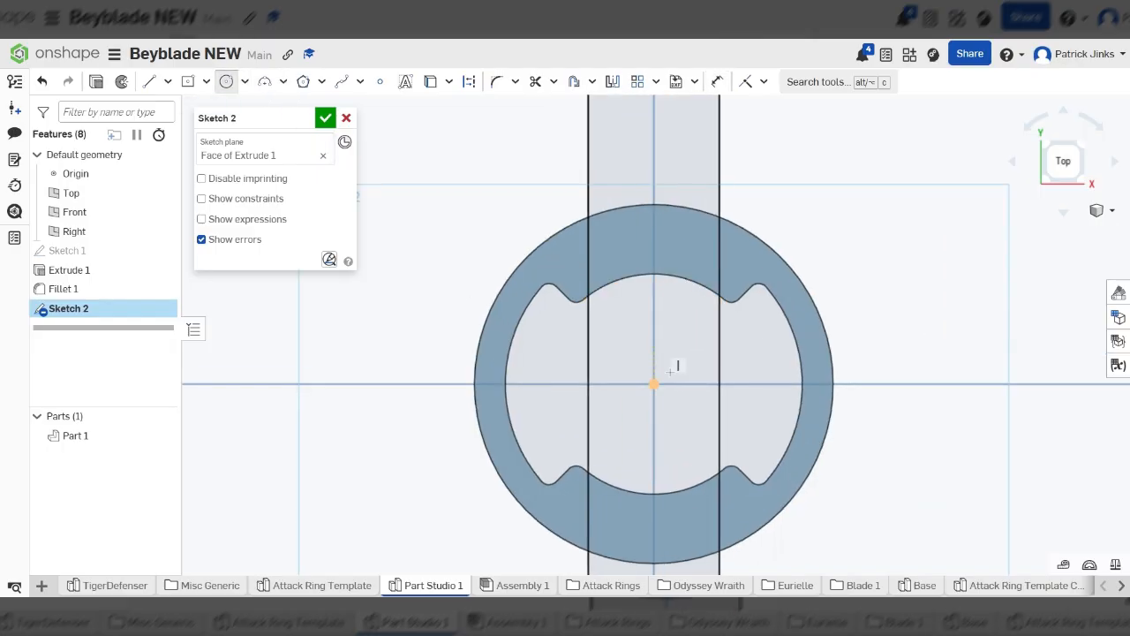
pyautogui.click(654, 384)
pyautogui.scroll(4, 802, 310)
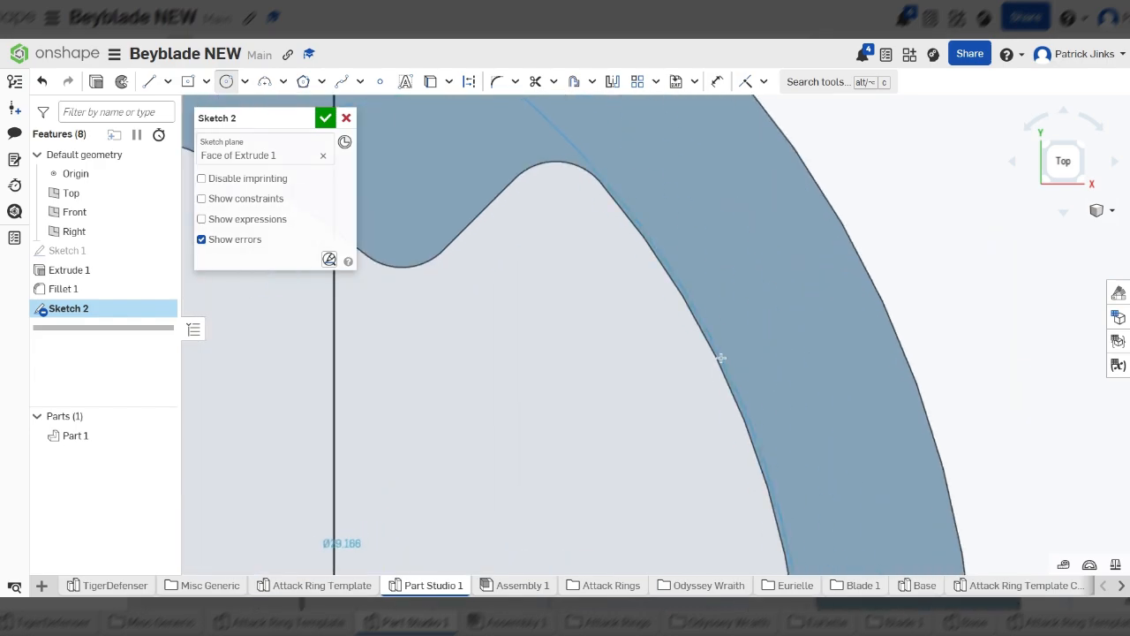
pyautogui.click(764, 336)
pyautogui.scroll(-4, 764, 336)
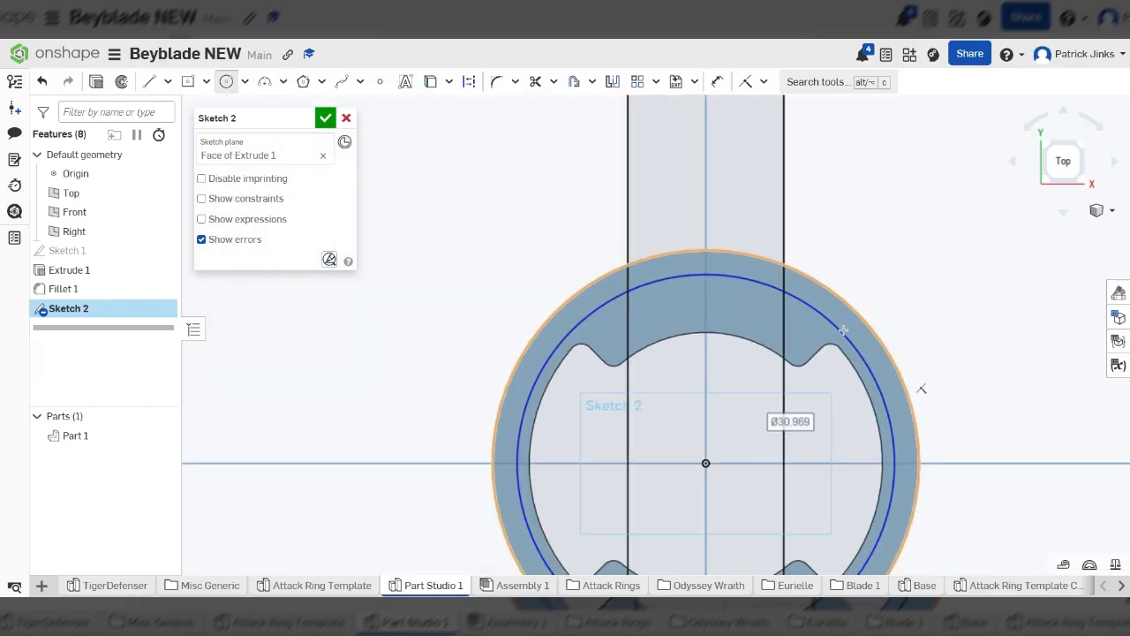
# Project the ring's outer circular edge into the sketch with the Use tool
pyautogui.scroll(2, 703, 257)
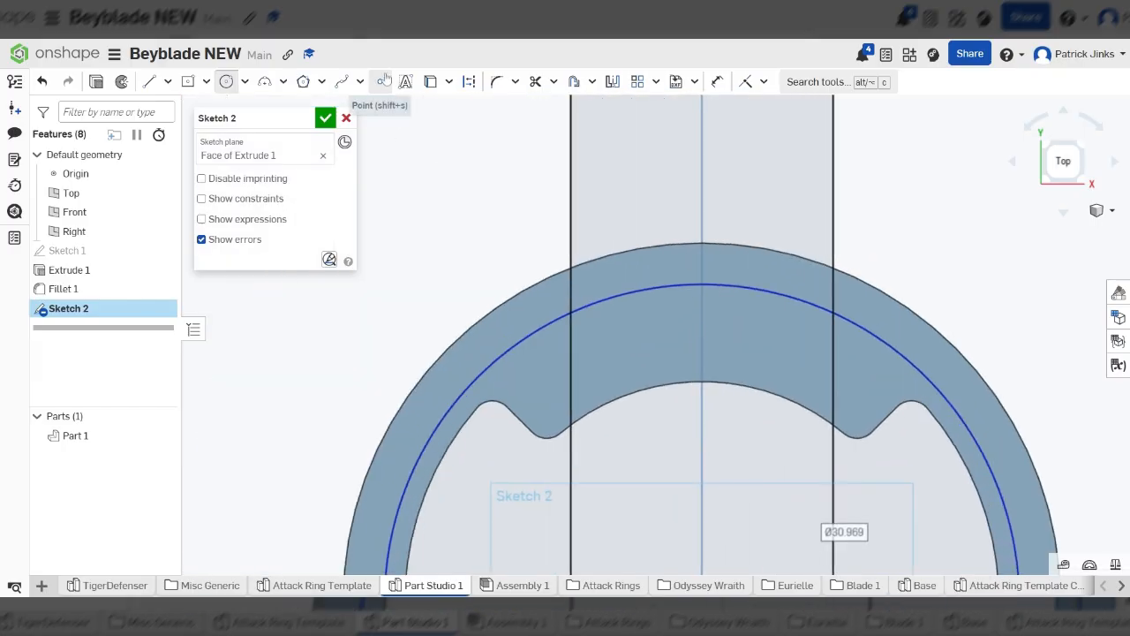
pyautogui.click(430, 81)
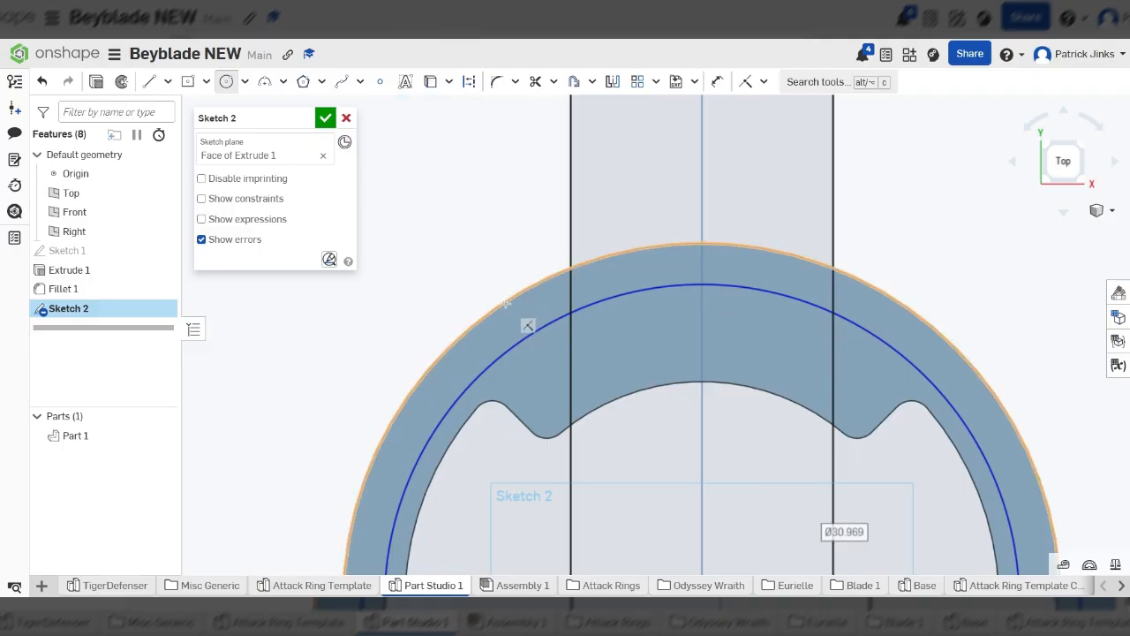
pyautogui.click(507, 303)
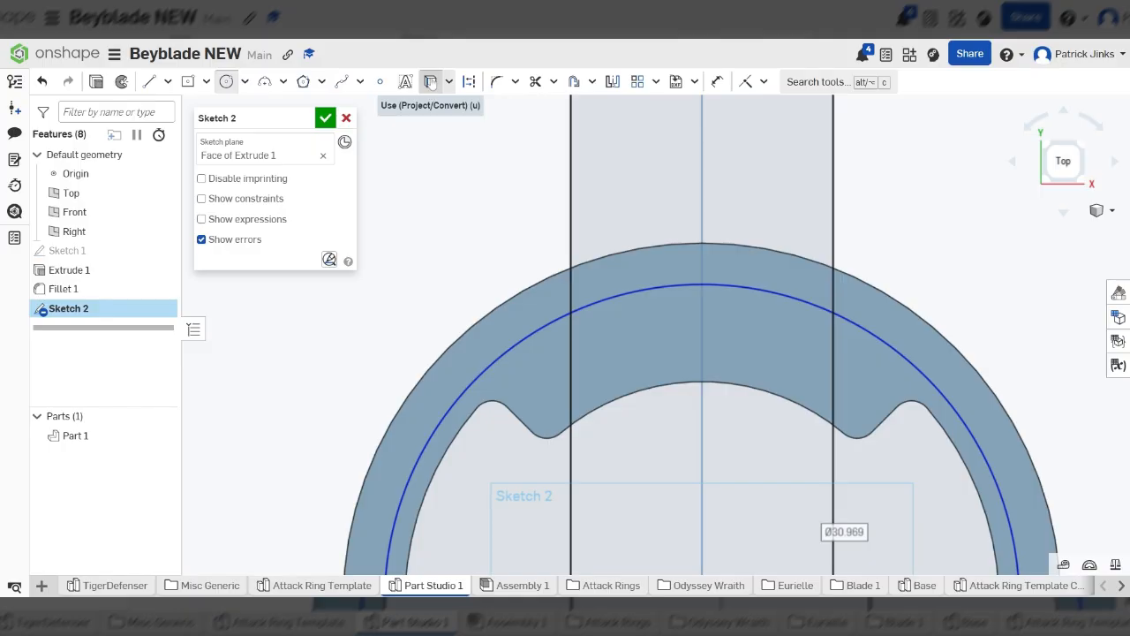
pyautogui.scroll(-3, 628, 413)
pyautogui.moveTo(599, 345); pyautogui.dragTo(597, 308, button='right')
pyautogui.scroll(10, 596, 309)
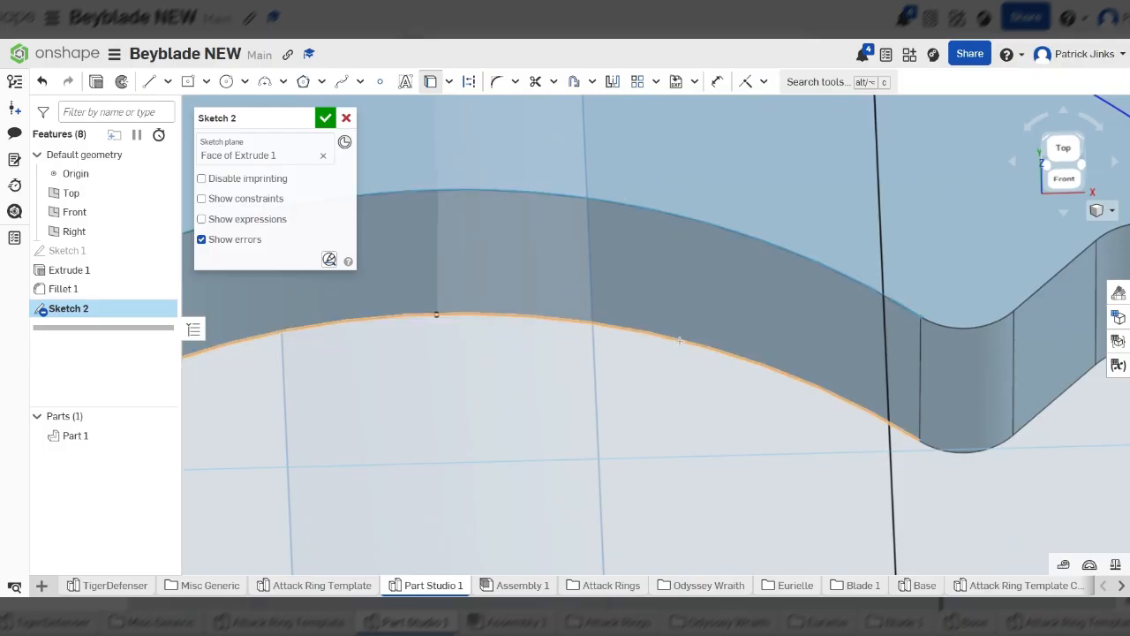
pyautogui.scroll(2, 693, 340)
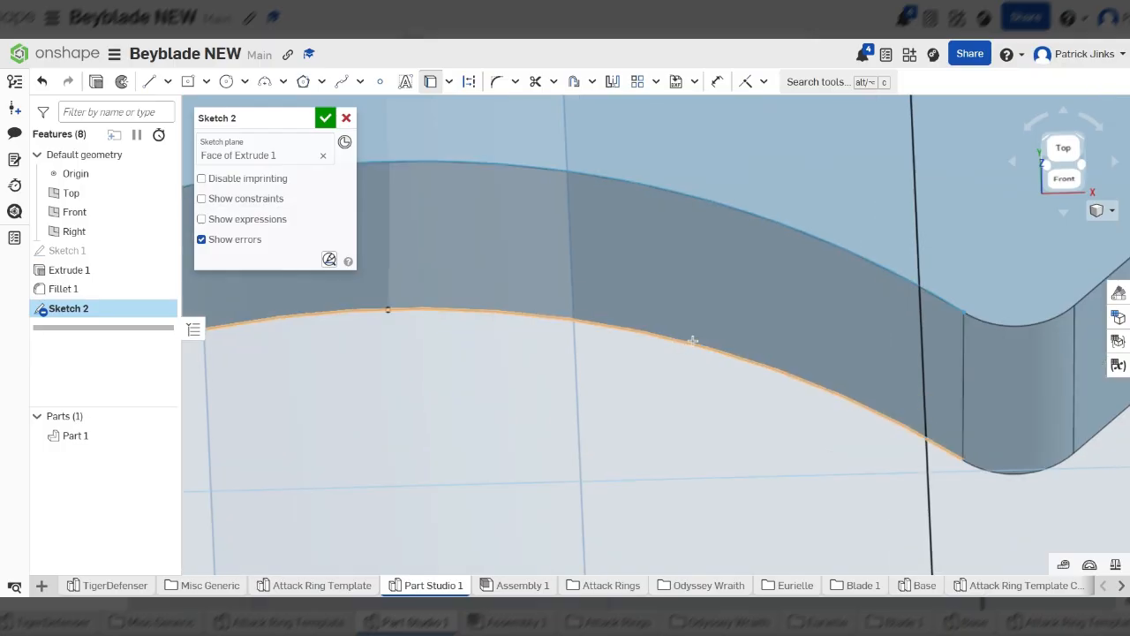
pyautogui.scroll(-8, 693, 340)
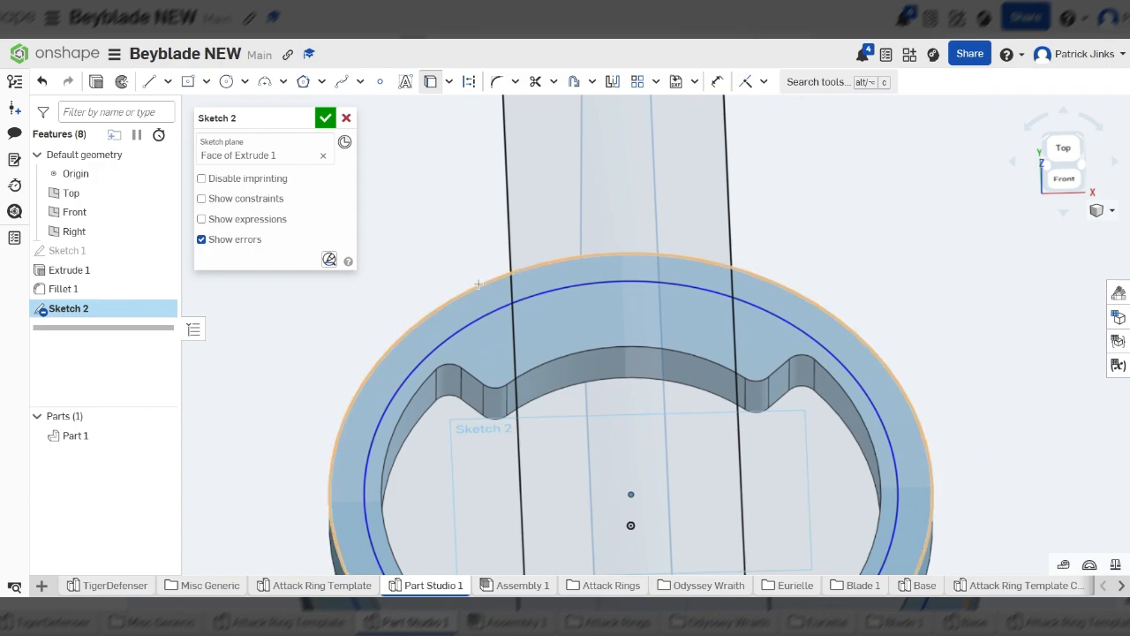
pyautogui.moveTo(864, 249); pyautogui.dragTo(863, 270, button='right')
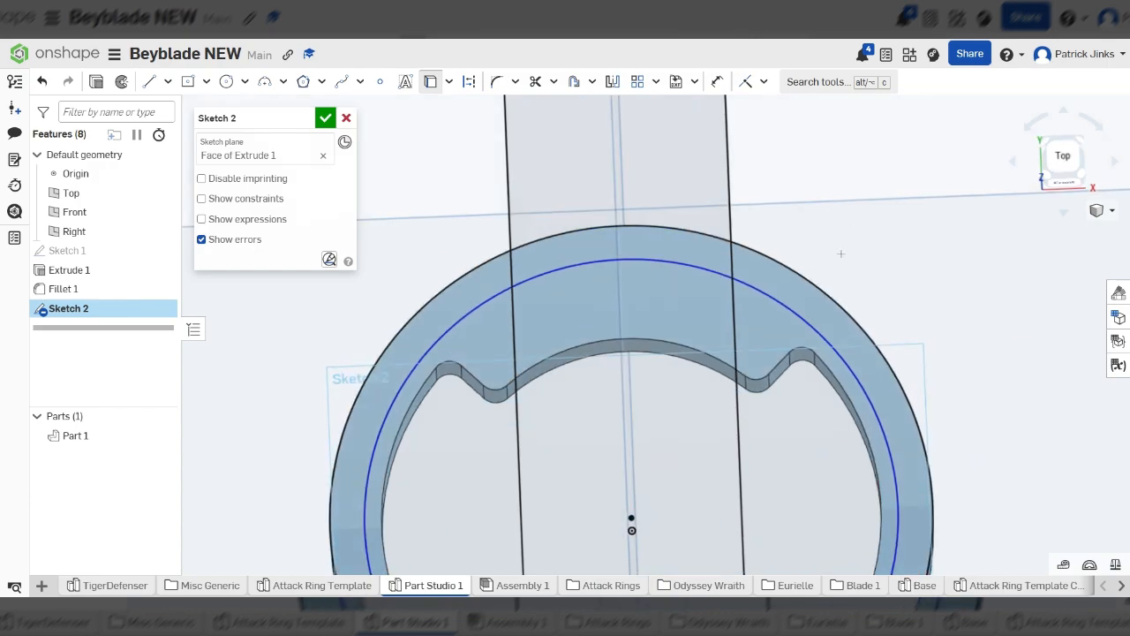
# Trim away the portions of the rectangle that extend beyond the ring's outer edge at both ends
pyautogui.scroll(-5, 826, 183)
pyautogui.scroll(2, 865, 227)
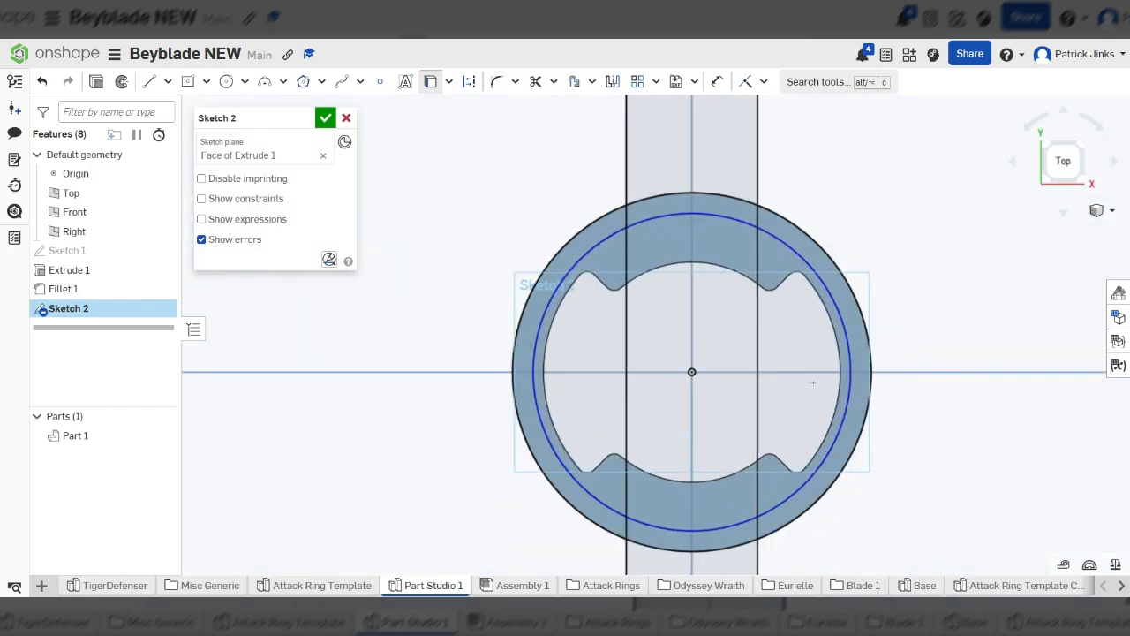
pyautogui.scroll(-3, 813, 382)
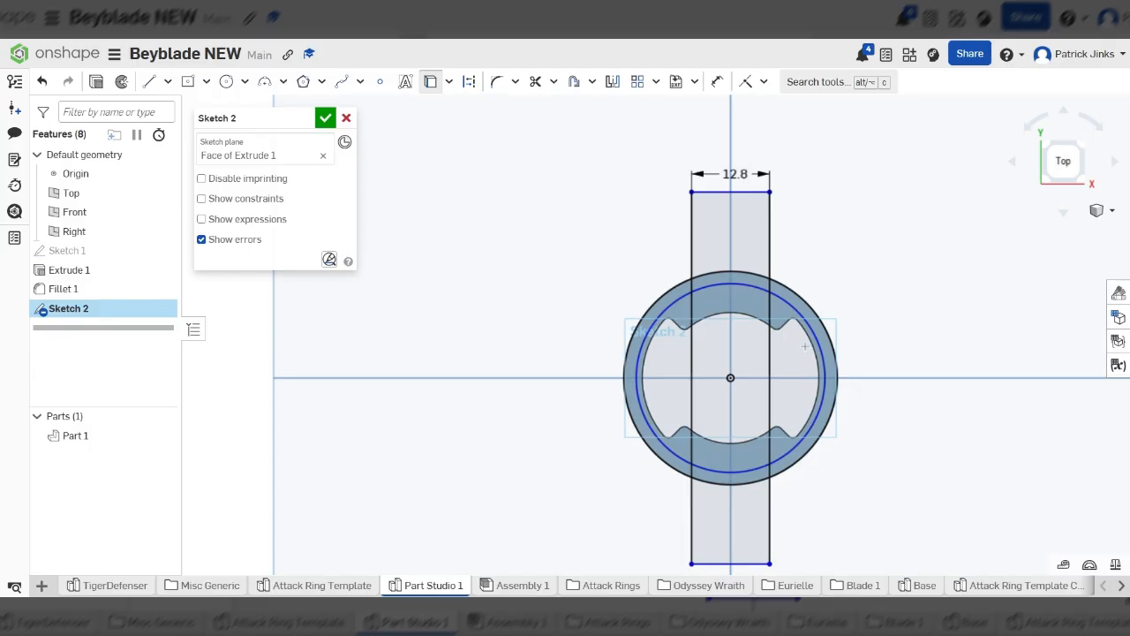
pyautogui.scroll(-1, 869, 397)
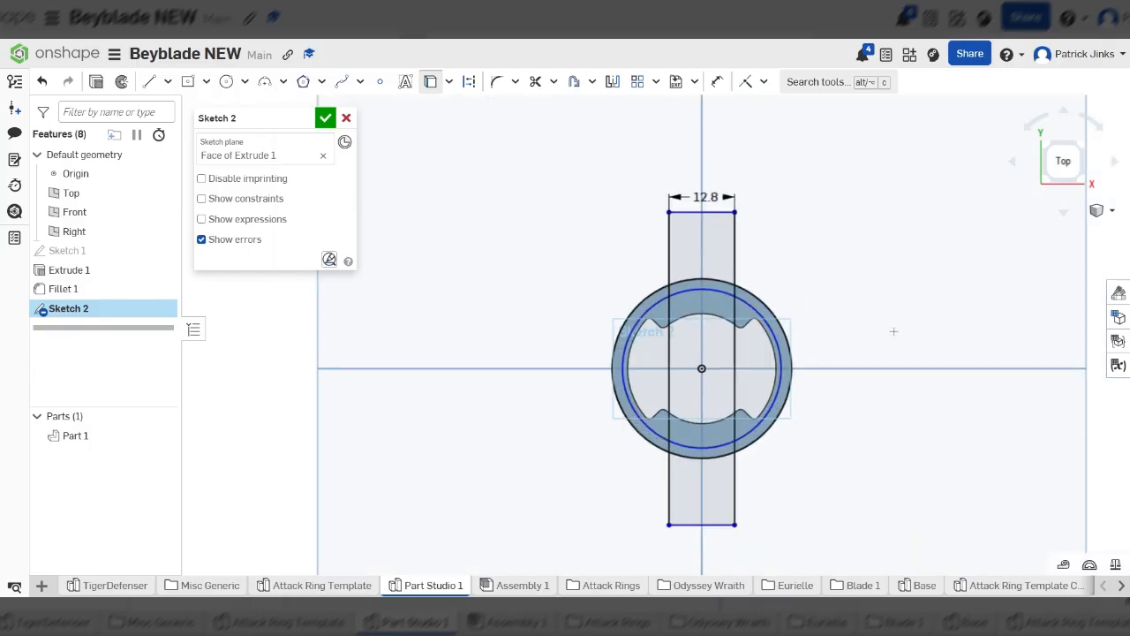
pyautogui.scroll(10, 894, 332)
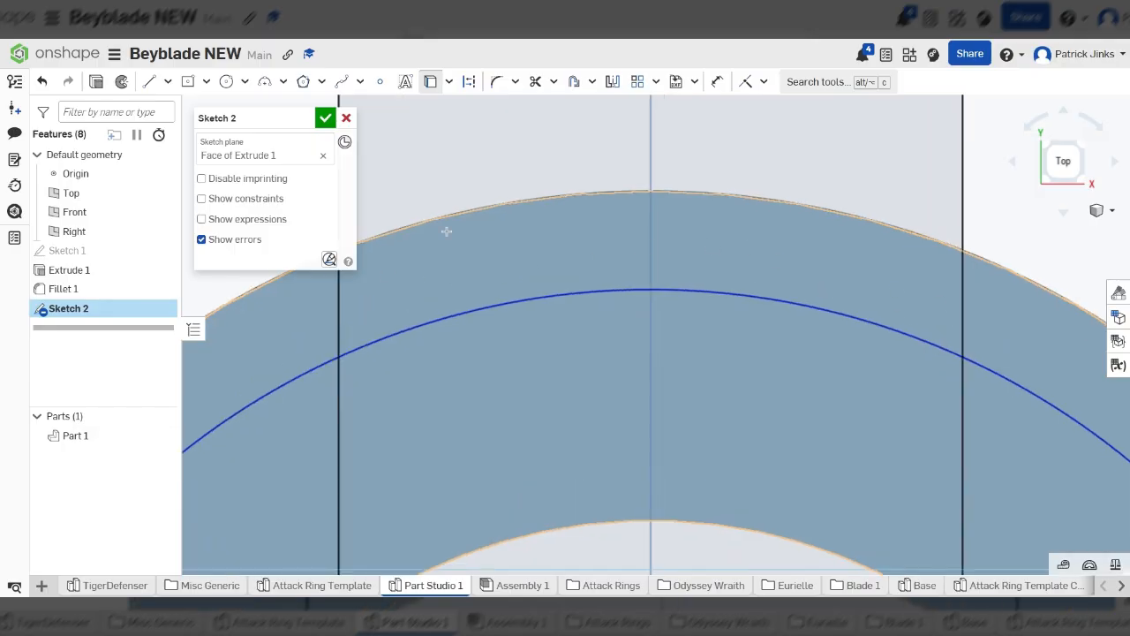
pyautogui.scroll(-10, 820, 306)
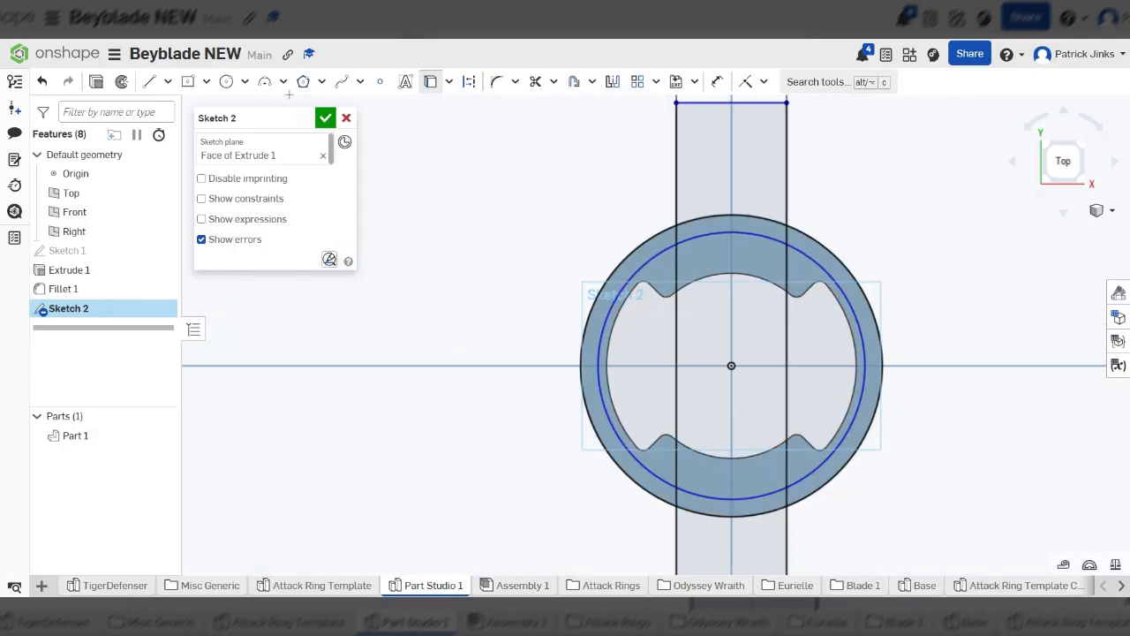
pyautogui.click(534, 81)
pyautogui.moveTo(556, 157)
pyautogui.mouseDown()
pyautogui.moveTo(858, 158)
pyautogui.moveTo(731, 99)
pyautogui.moveTo(563, 163)
pyautogui.mouseUp()
pyautogui.scroll(-1, 570, 155)
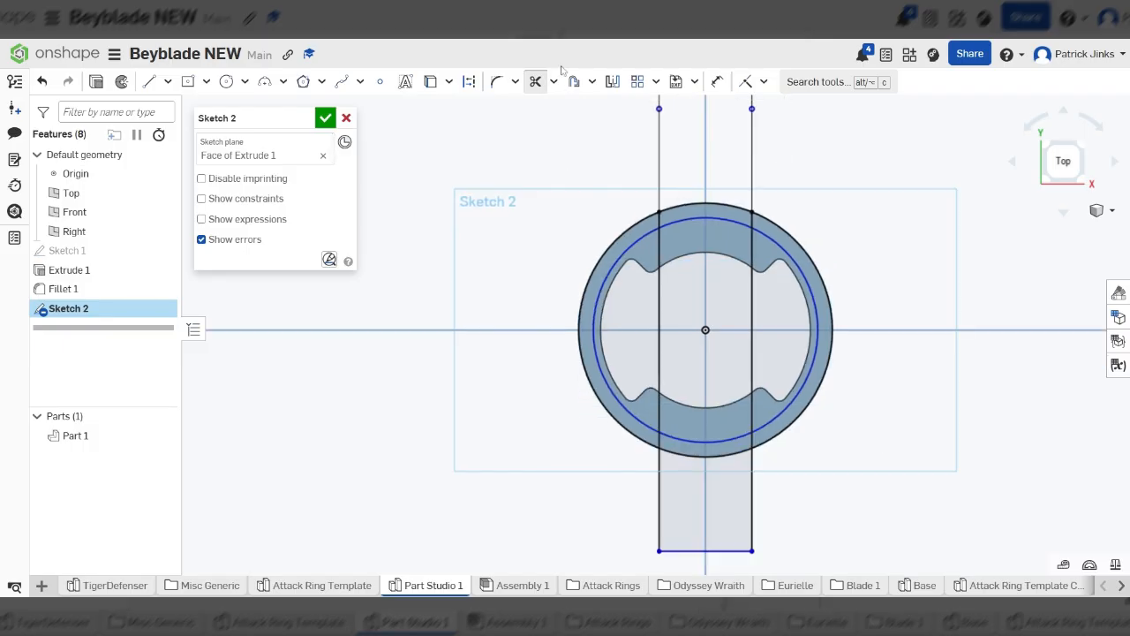
pyautogui.moveTo(602, 499)
pyautogui.mouseDown()
pyautogui.moveTo(841, 516)
pyautogui.moveTo(711, 556)
pyautogui.moveTo(632, 497)
pyautogui.mouseUp()
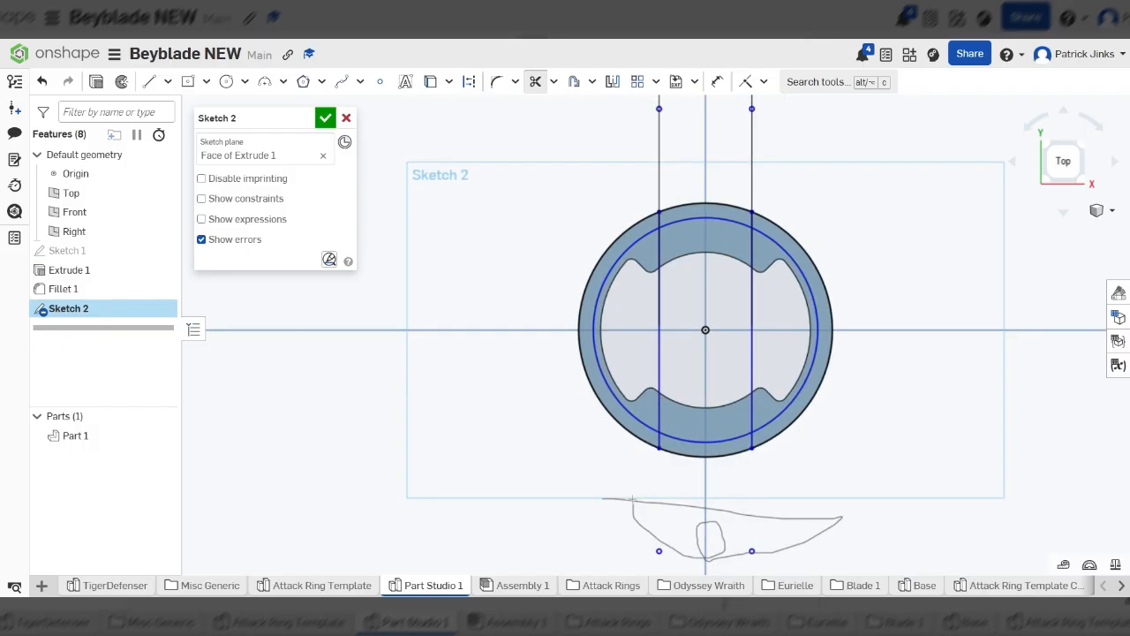
# Trim the remaining lines and circles to leave only one closed curved tab profile at the ring's upper edge
pyautogui.moveTo(654, 439)
pyautogui.mouseDown()
pyautogui.moveTo(758, 446)
pyautogui.moveTo(737, 415)
pyautogui.moveTo(675, 432)
pyautogui.moveTo(599, 424)
pyautogui.moveTo(618, 321)
pyautogui.moveTo(633, 337)
pyautogui.moveTo(622, 331)
pyautogui.mouseUp()
pyautogui.scroll(1, 622, 331)
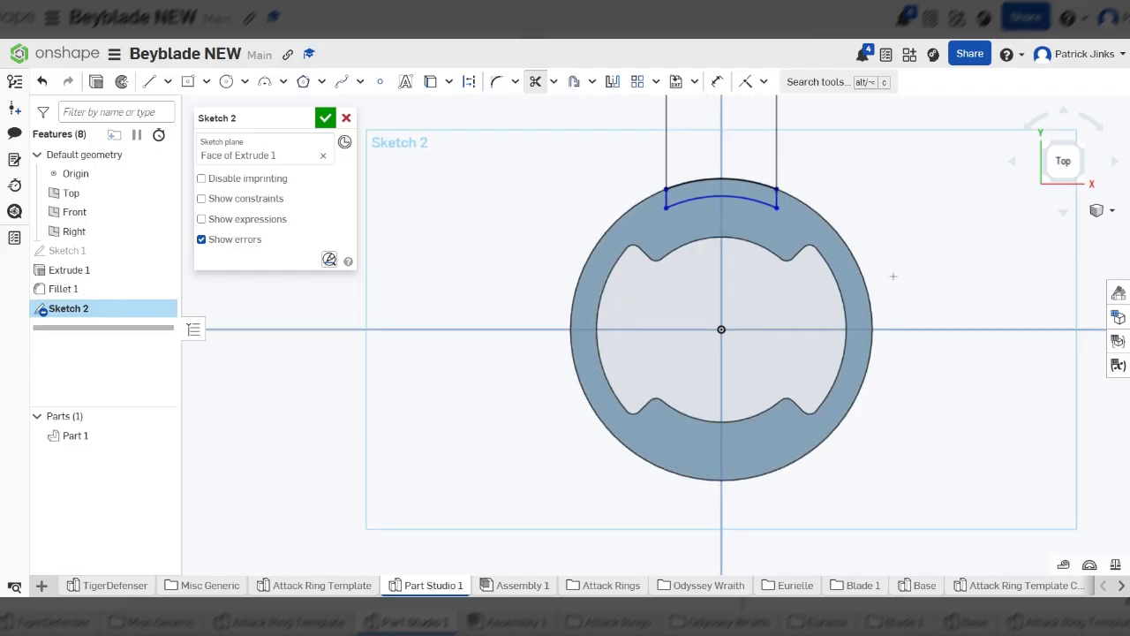
pyautogui.moveTo(895, 228)
pyautogui.mouseDown()
pyautogui.moveTo(819, 175)
pyautogui.moveTo(826, 419)
pyautogui.moveTo(698, 411)
pyautogui.moveTo(556, 309)
pyautogui.mouseUp()
# Round both inner corners of the curved tab profile with 0.25 mm sketch fillets
pyautogui.scroll(6, 728, 168)
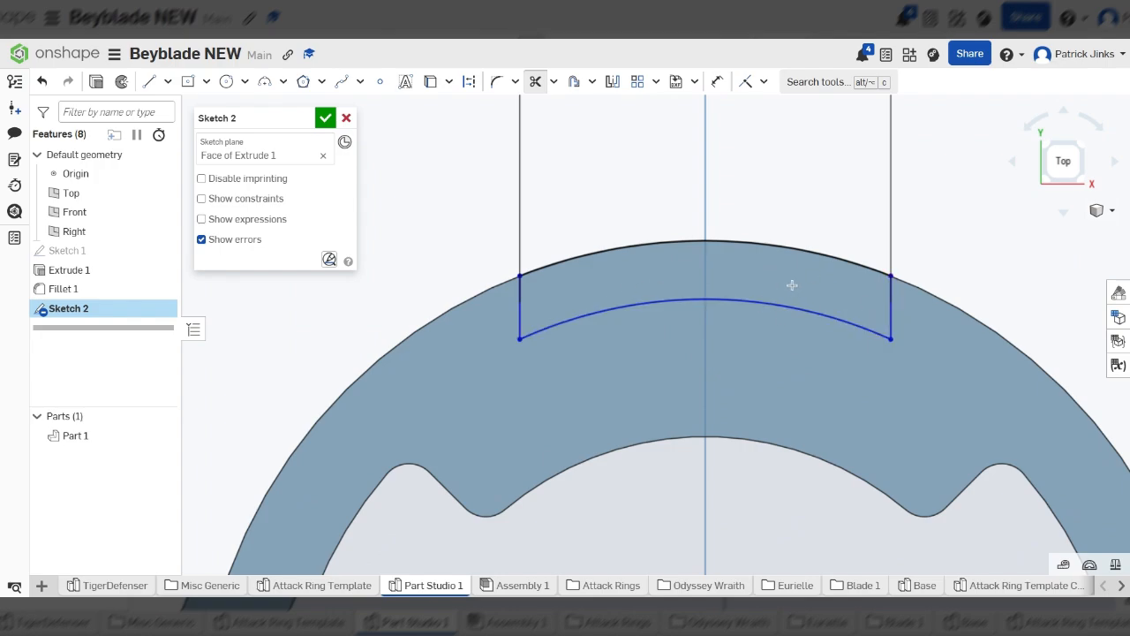
pyautogui.scroll(2, 795, 283)
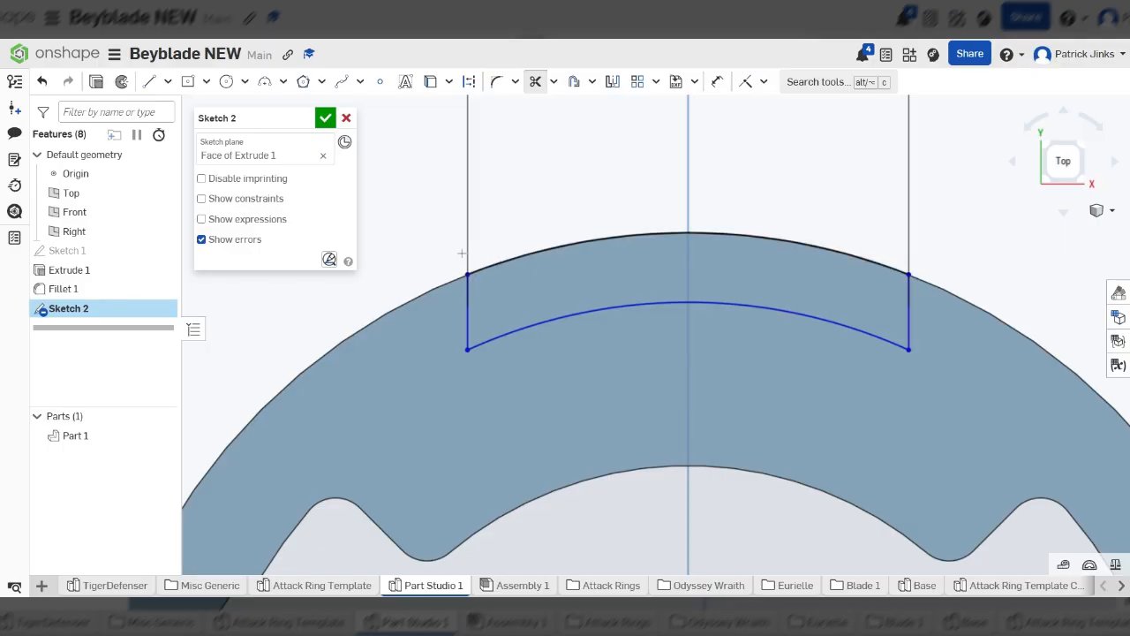
pyautogui.click(495, 87)
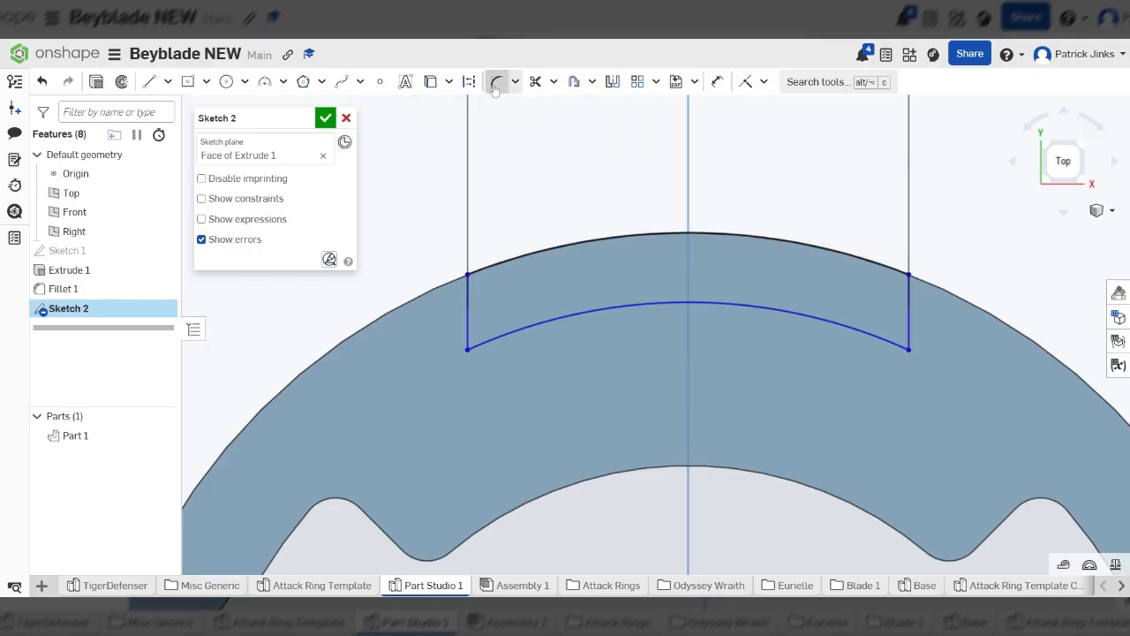
pyautogui.click(467, 350)
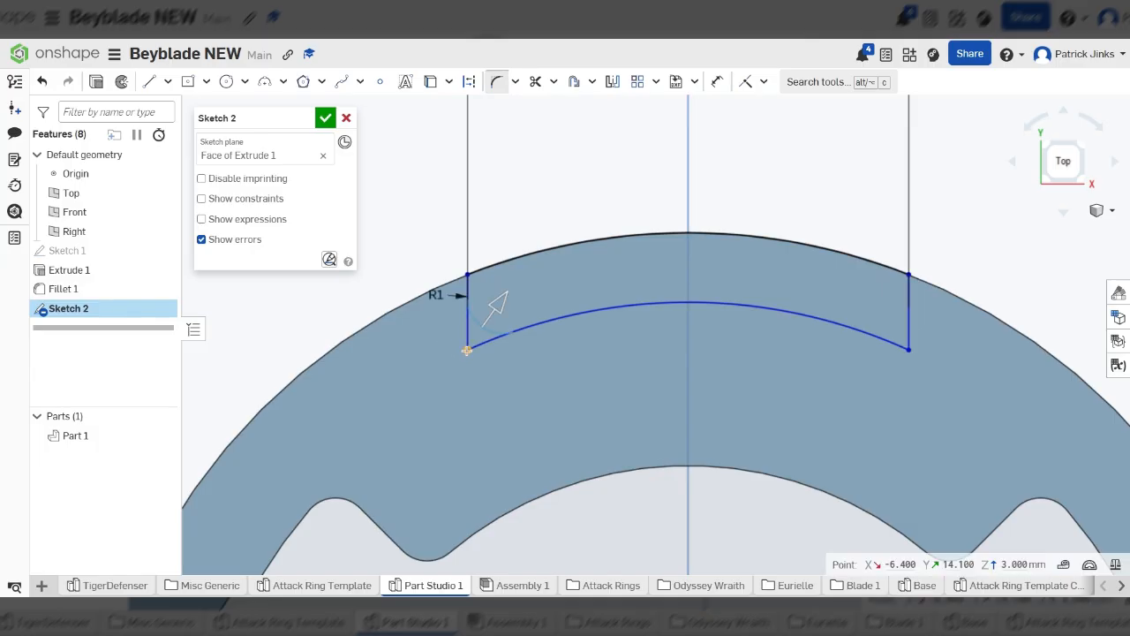
pyautogui.click(910, 350)
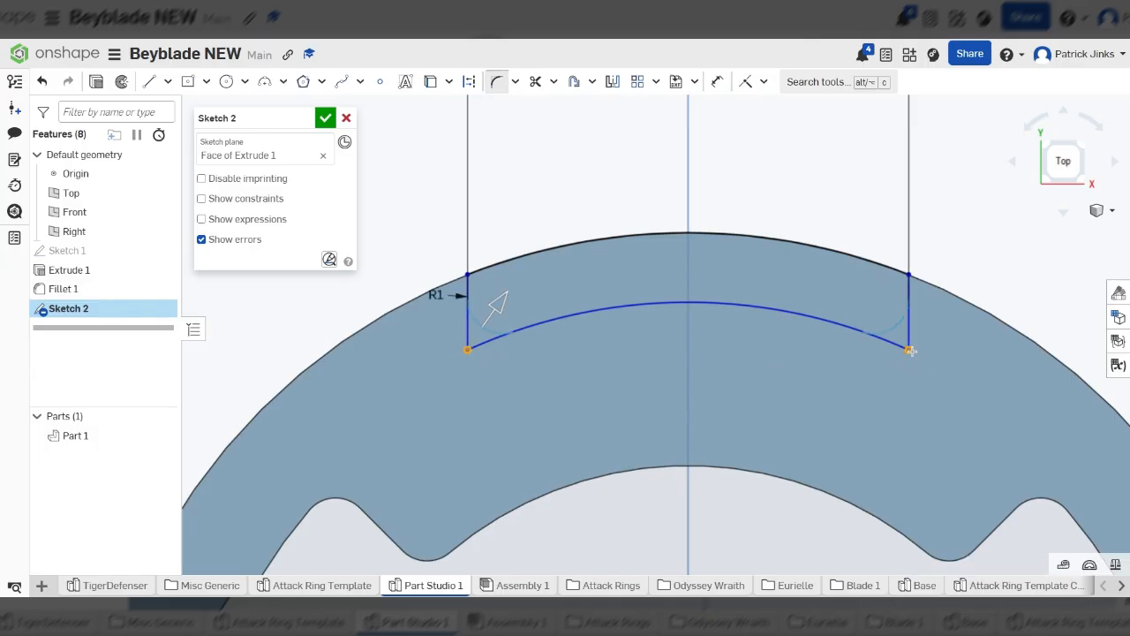
pyautogui.moveTo(436, 294); pyautogui.dragTo(409, 356)
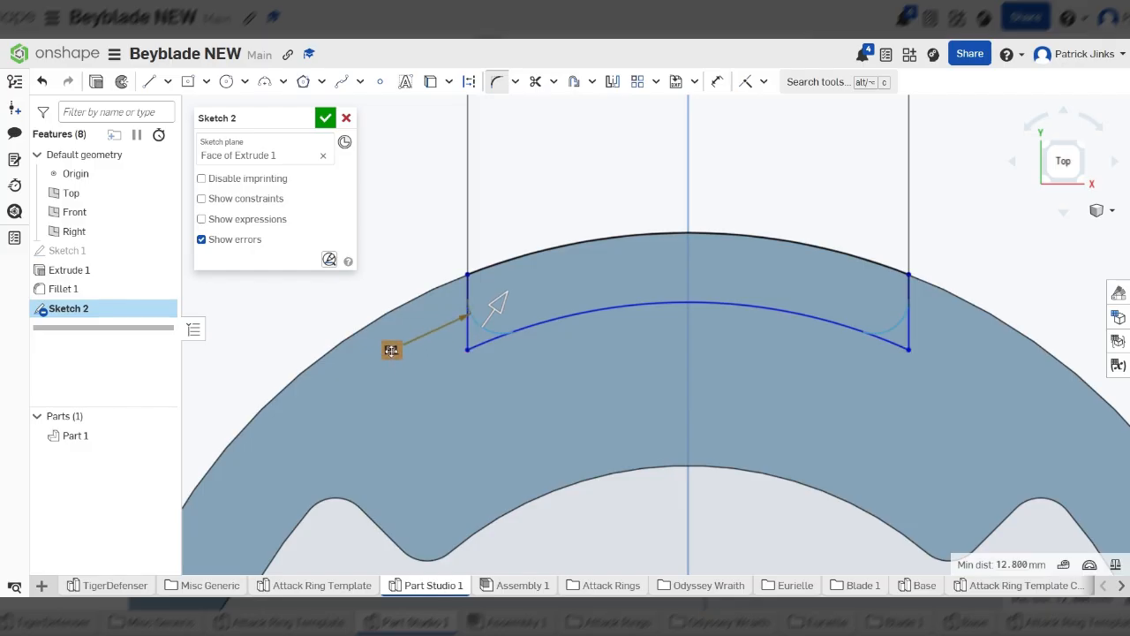
pyautogui.doubleClick(391, 349)
pyautogui.press('BackSpace')
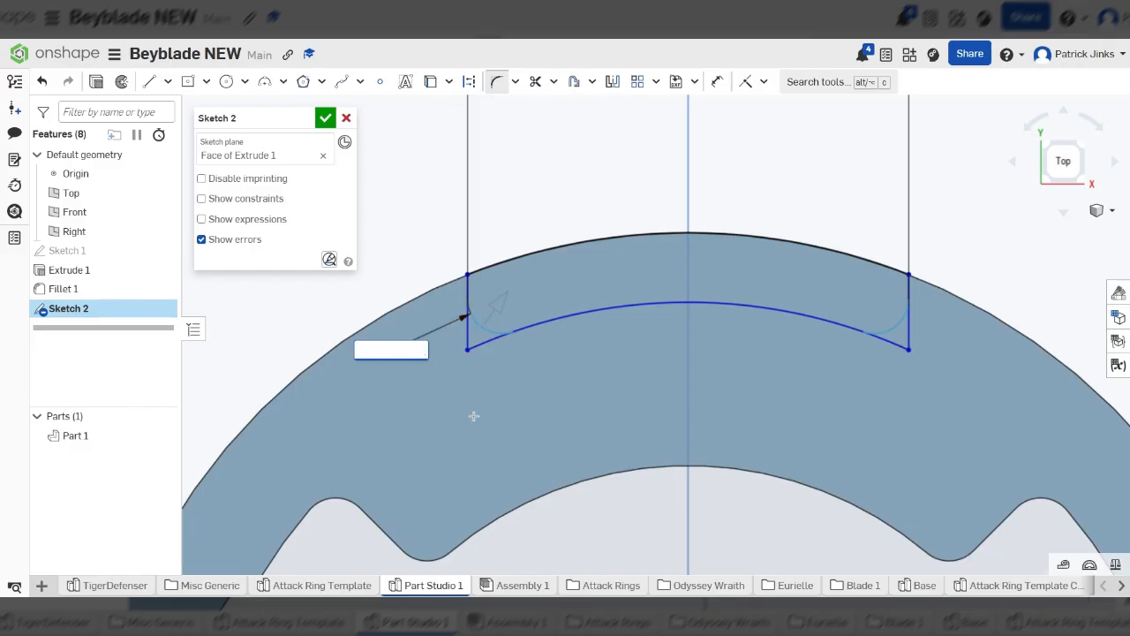
pyautogui.write('.25')
pyautogui.press('Return')
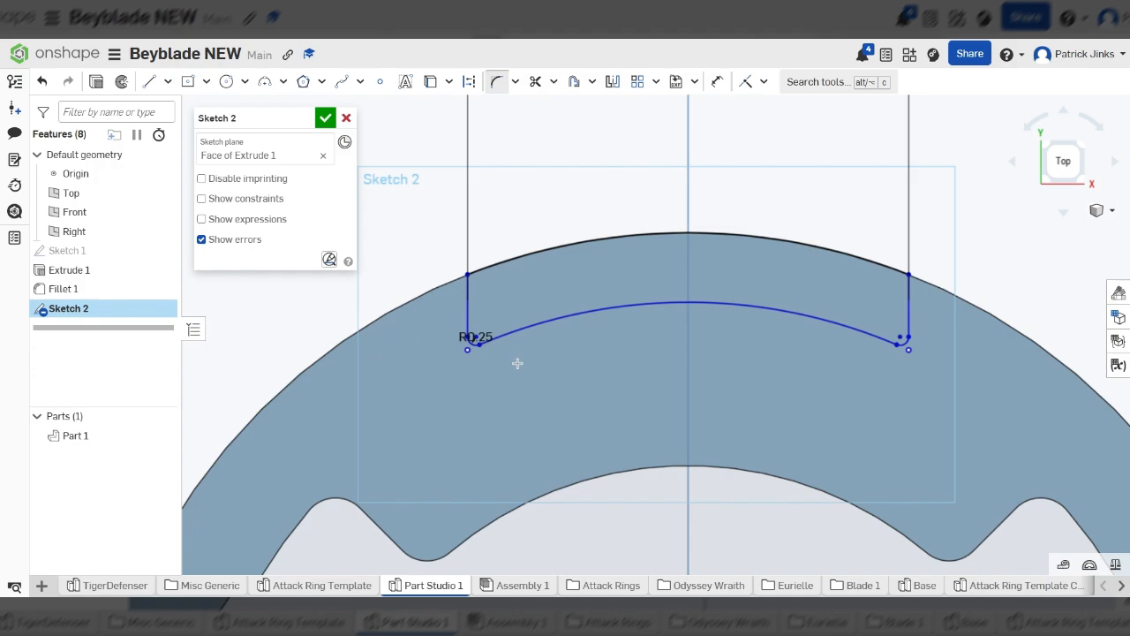
# Round the tab profile's two outer corners, where its sides meet the ring's outer edge, with 1 mm sketch fillets
pyautogui.click(469, 274)
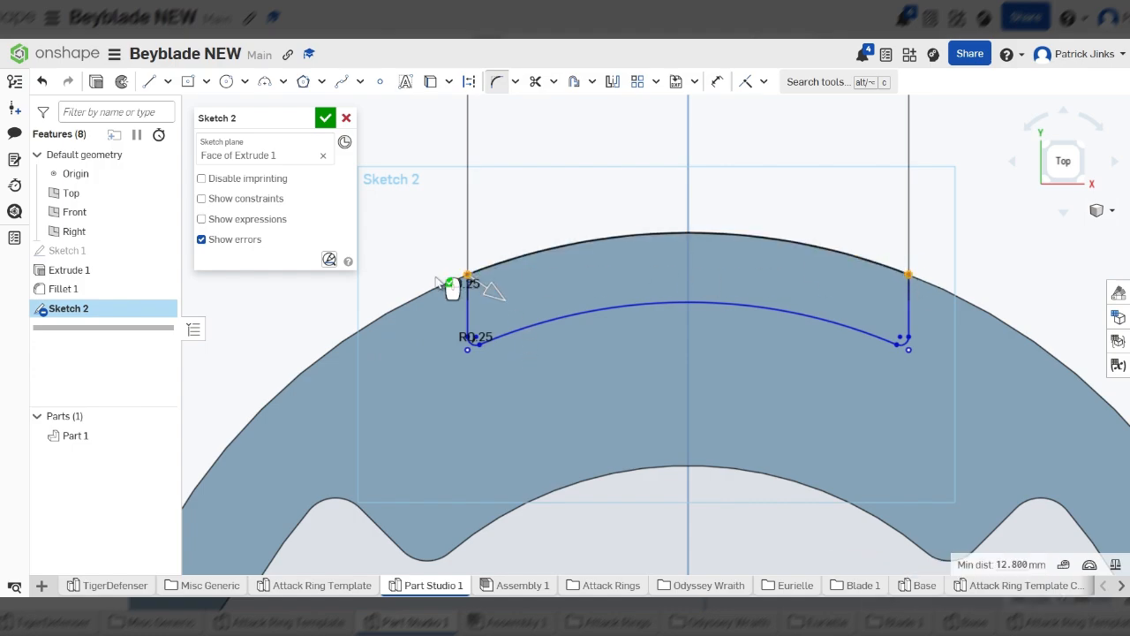
pyautogui.moveTo(462, 284); pyautogui.dragTo(433, 209)
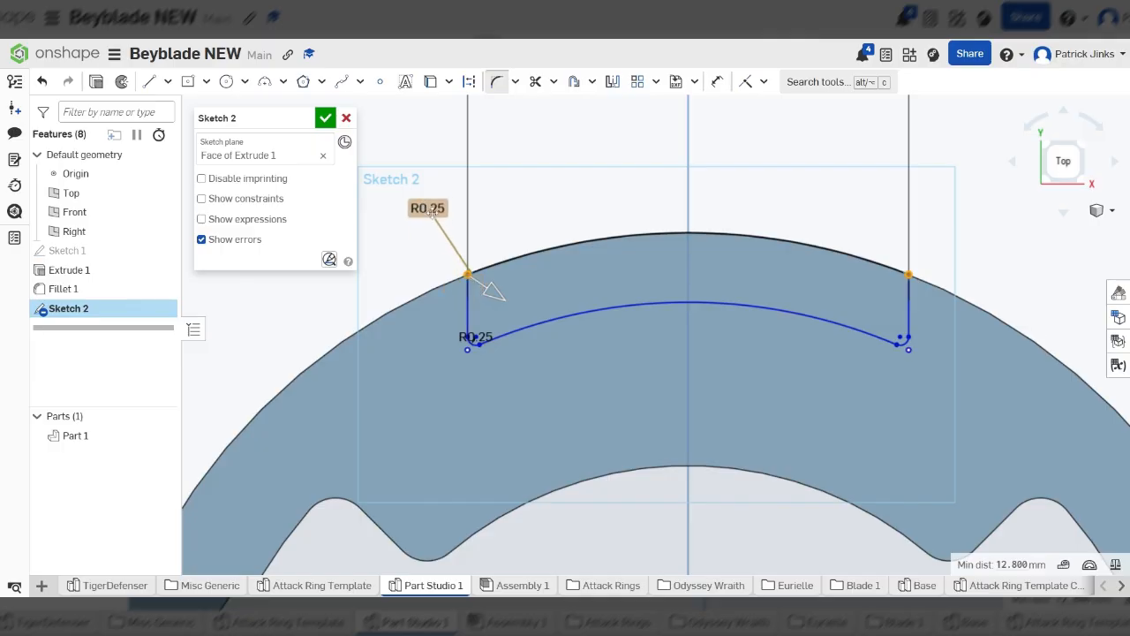
pyautogui.doubleClick(432, 210)
pyautogui.write('1')
pyautogui.press('Return')
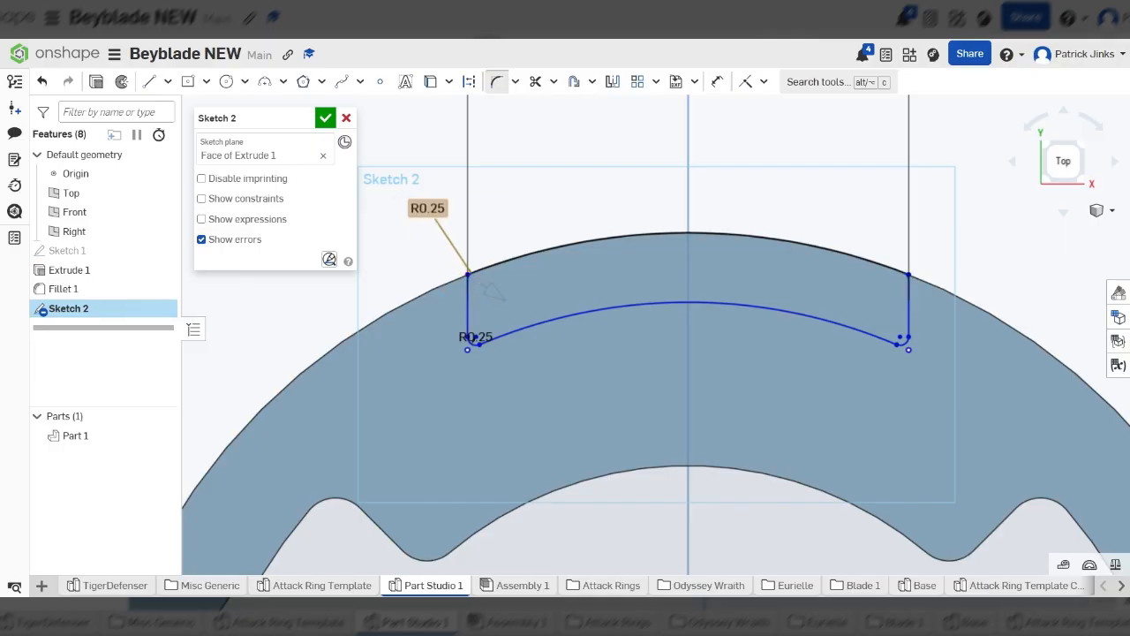
pyautogui.scroll(-3, 676, 256)
pyautogui.scroll(6, 703, 292)
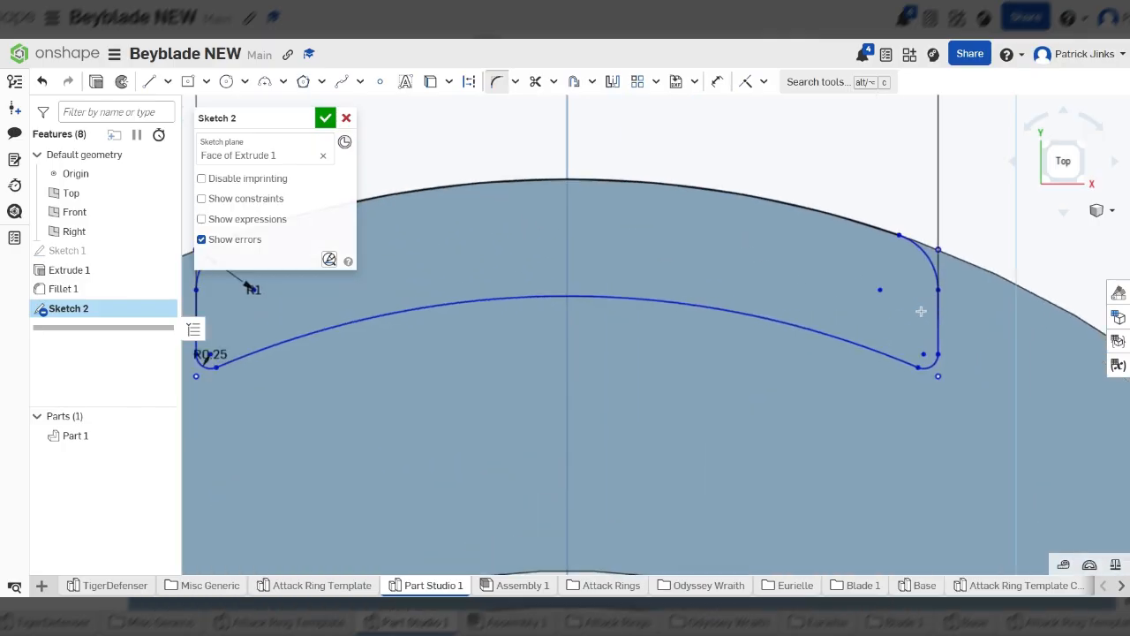
pyautogui.scroll(-3, 921, 311)
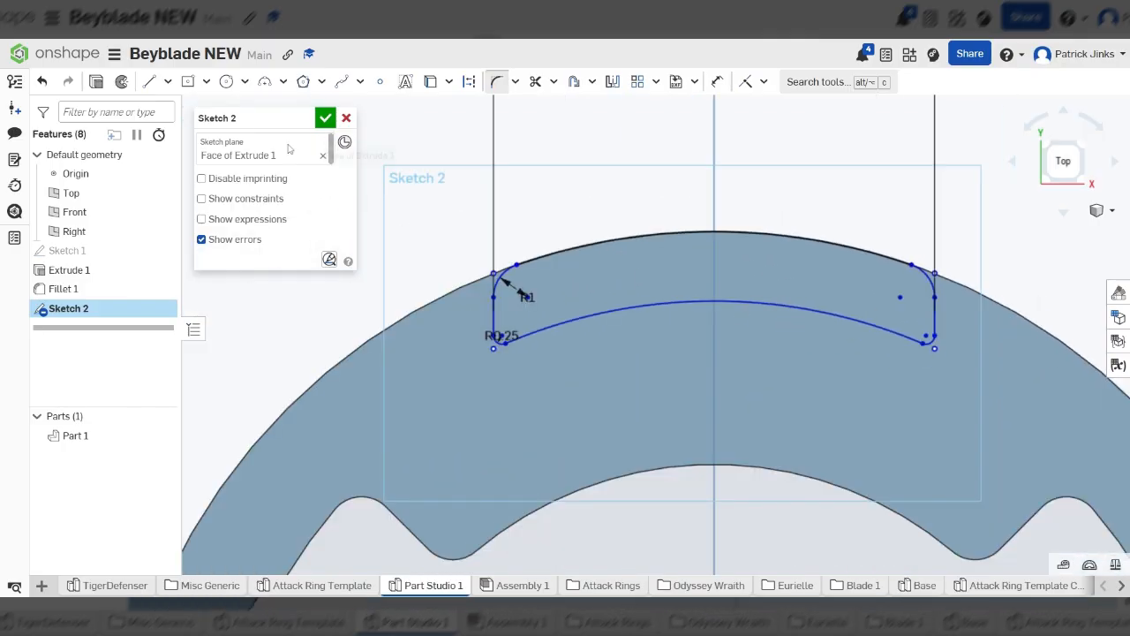
# Extrude the filleted tab profile 3.5 mm upward from the ring's top face, adding it to Part 1
pyautogui.click(96, 82)
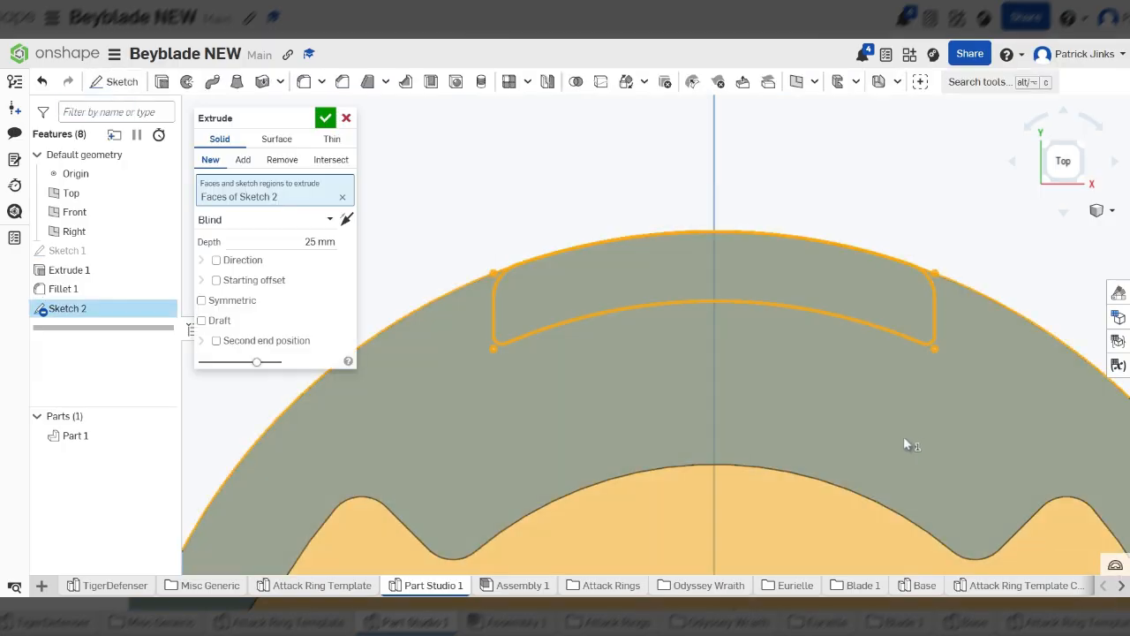
pyautogui.moveTo(819, 381)
pyautogui.mouseDown(button='right')
pyautogui.moveTo(840, 353)
pyautogui.moveTo(821, 359)
pyautogui.mouseUp(button='right')
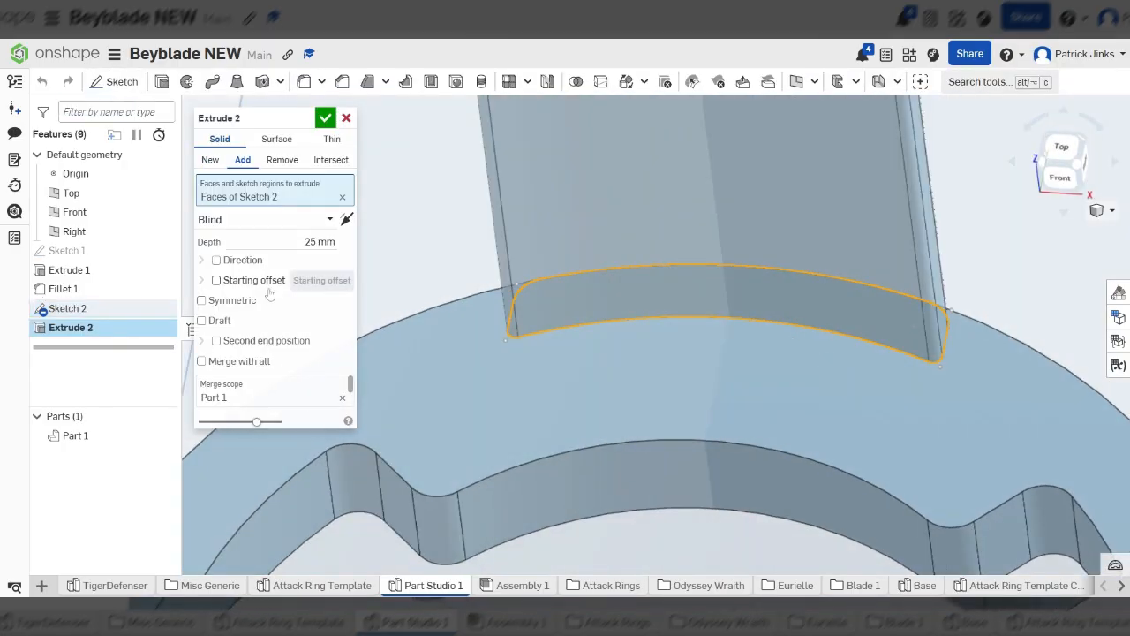
pyautogui.click(319, 241)
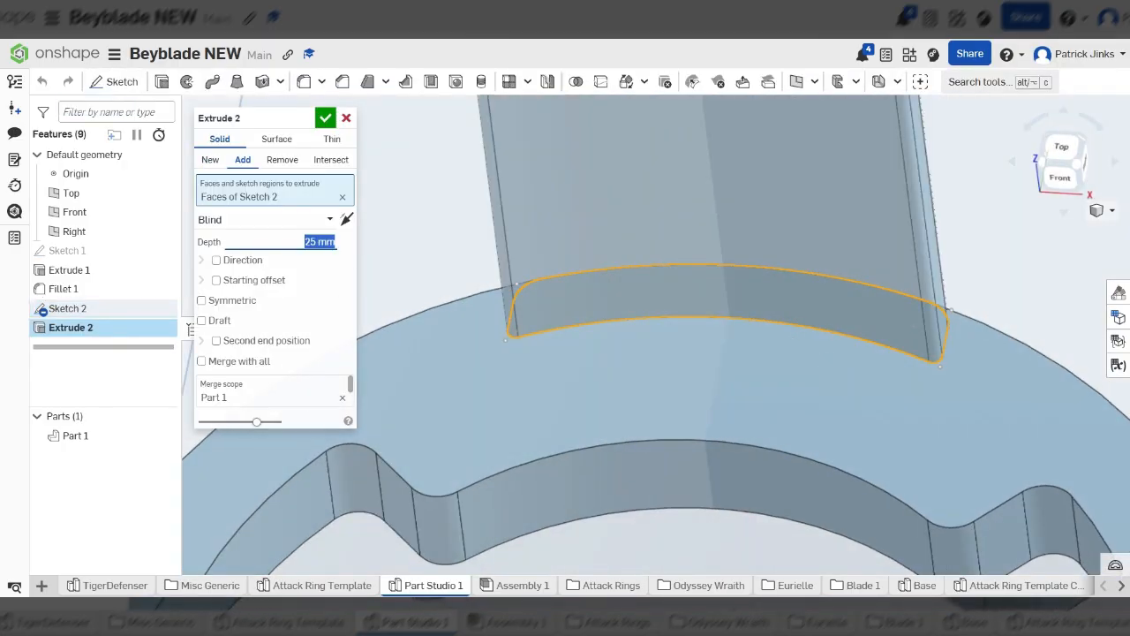
pyautogui.write('3.5')
pyautogui.press('Return')
pyautogui.scroll(-5, 807, 415)
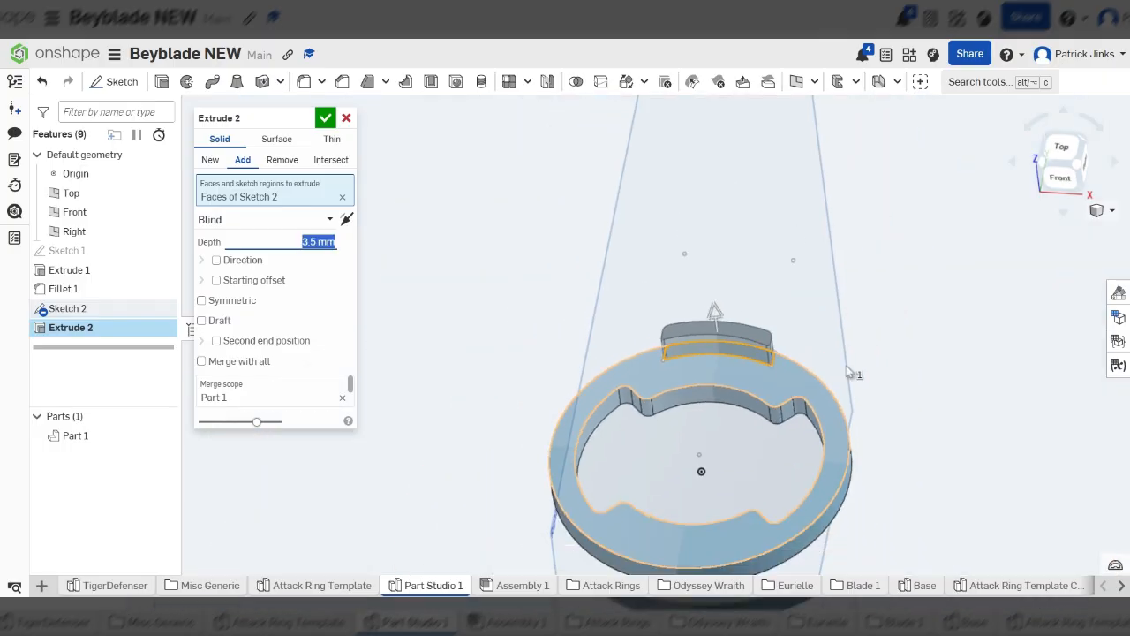
pyautogui.click(1059, 176)
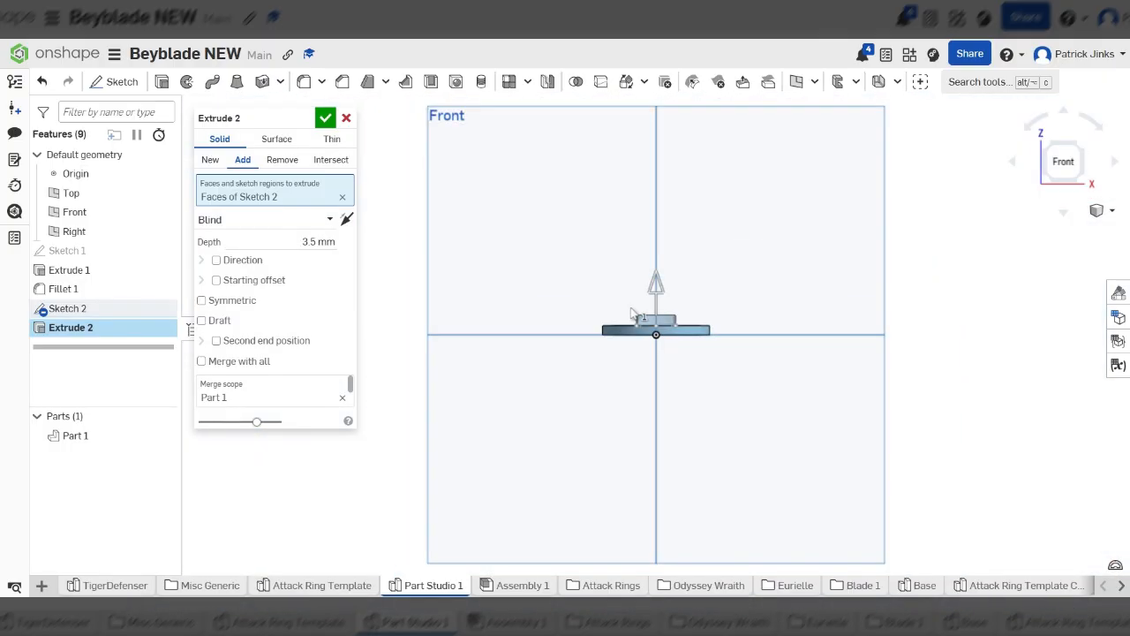
pyautogui.scroll(8, 744, 384)
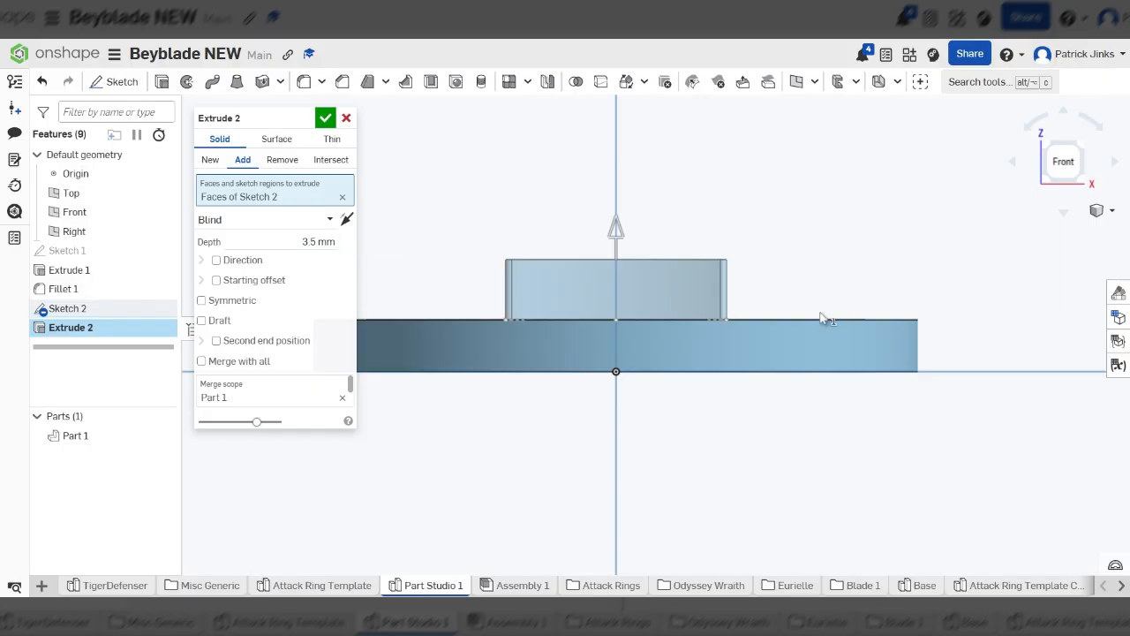
pyautogui.scroll(-3, 732, 270)
pyautogui.moveTo(731, 270); pyautogui.dragTo(791, 331, button='right')
pyautogui.scroll(-2, 676, 306)
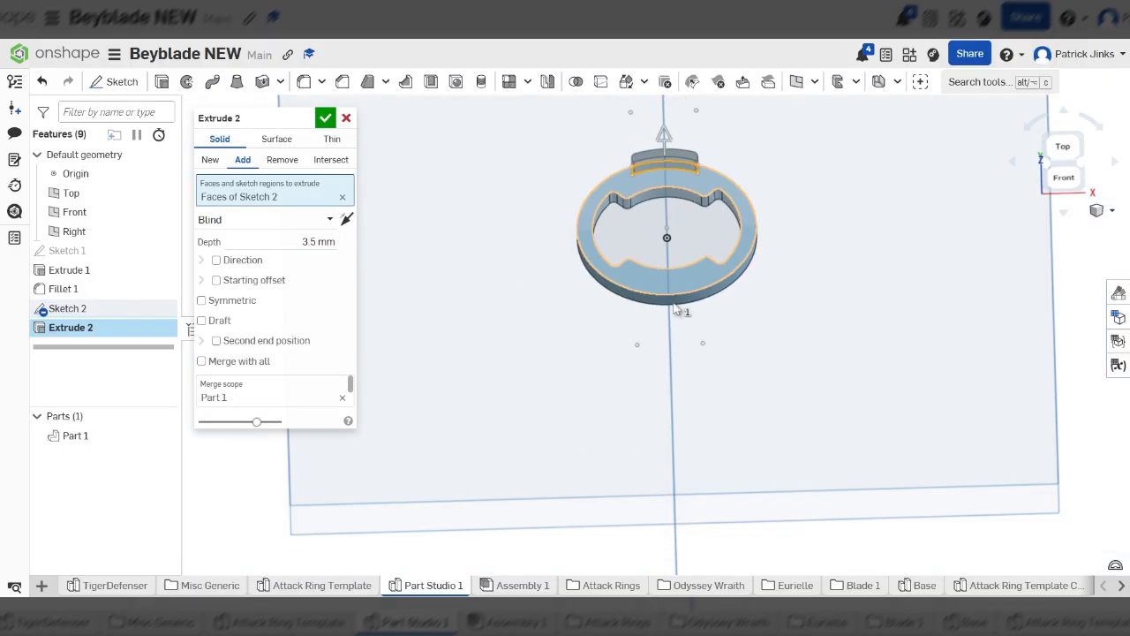
pyautogui.scroll(6, 667, 149)
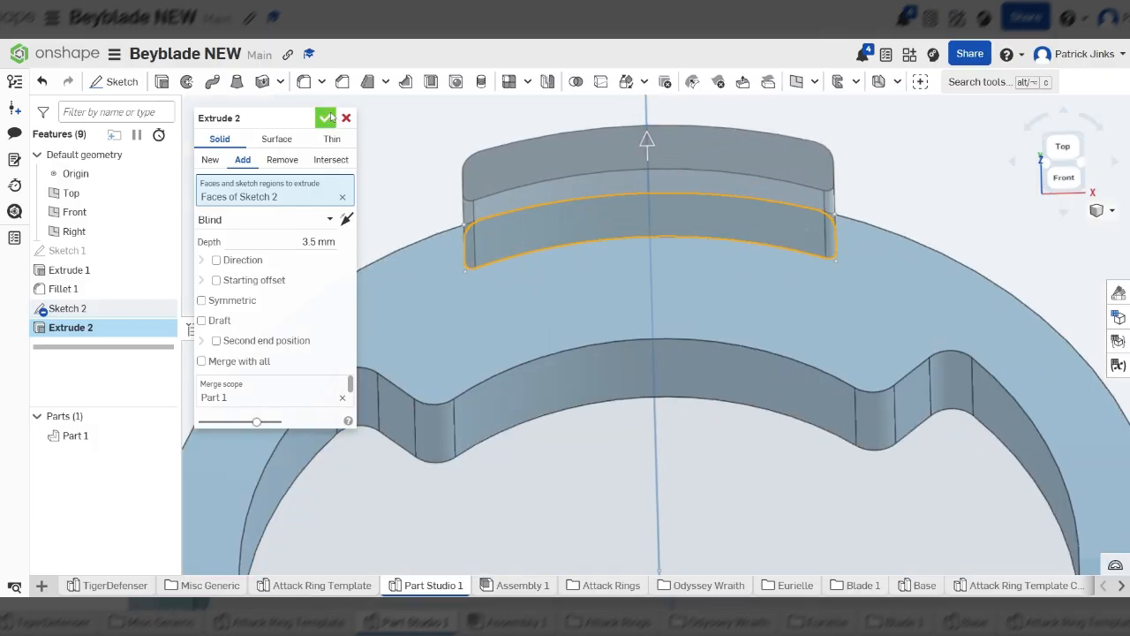
pyautogui.click(328, 118)
# Examine the raised outer tab and the curved slot beneath it in the existing Attack Ring Template, from above and below
pyautogui.scroll(-5, 704, 254)
pyautogui.moveTo(704, 253); pyautogui.dragTo(732, 268, button='right')
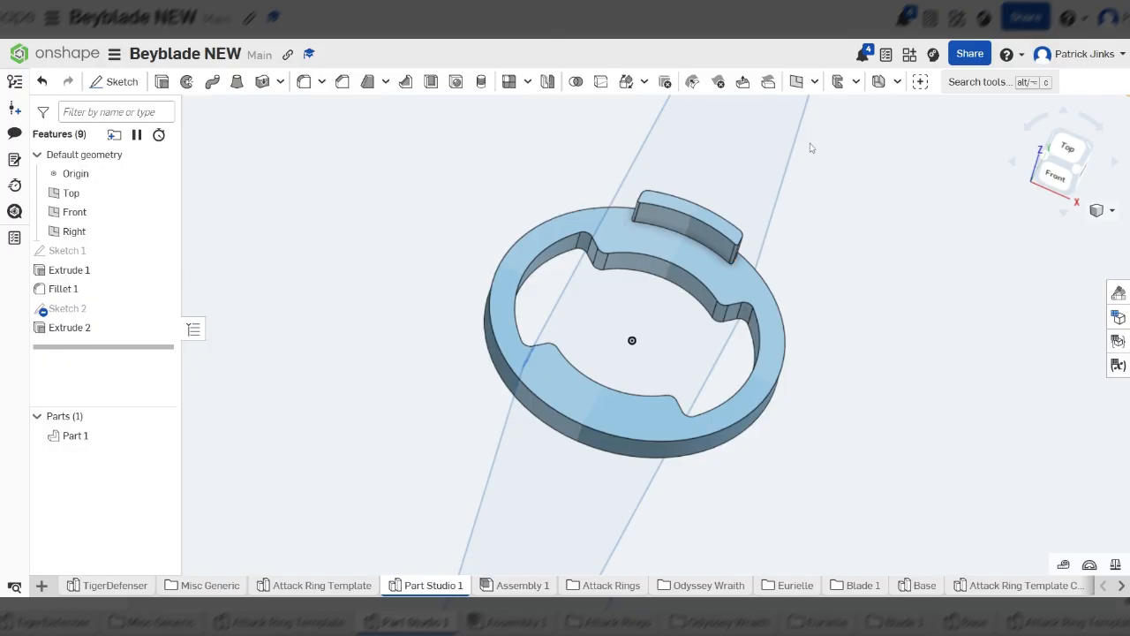
pyautogui.click(1064, 145)
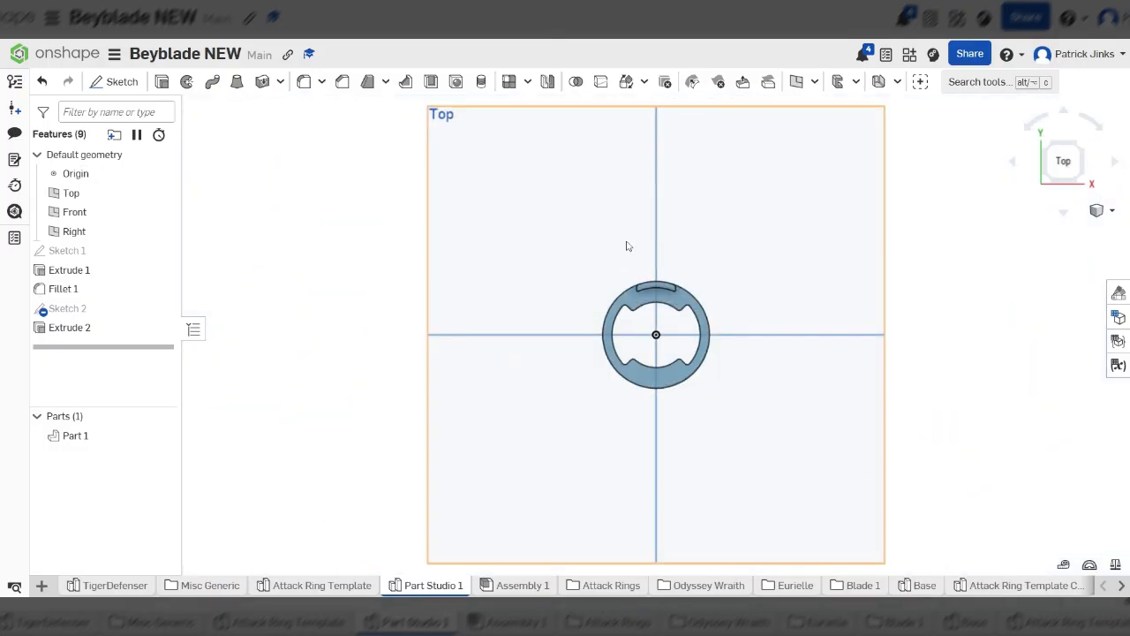
pyautogui.scroll(3, 671, 278)
pyautogui.scroll(5, 904, 329)
pyautogui.moveTo(494, 327); pyautogui.dragTo(486, 255, button='right')
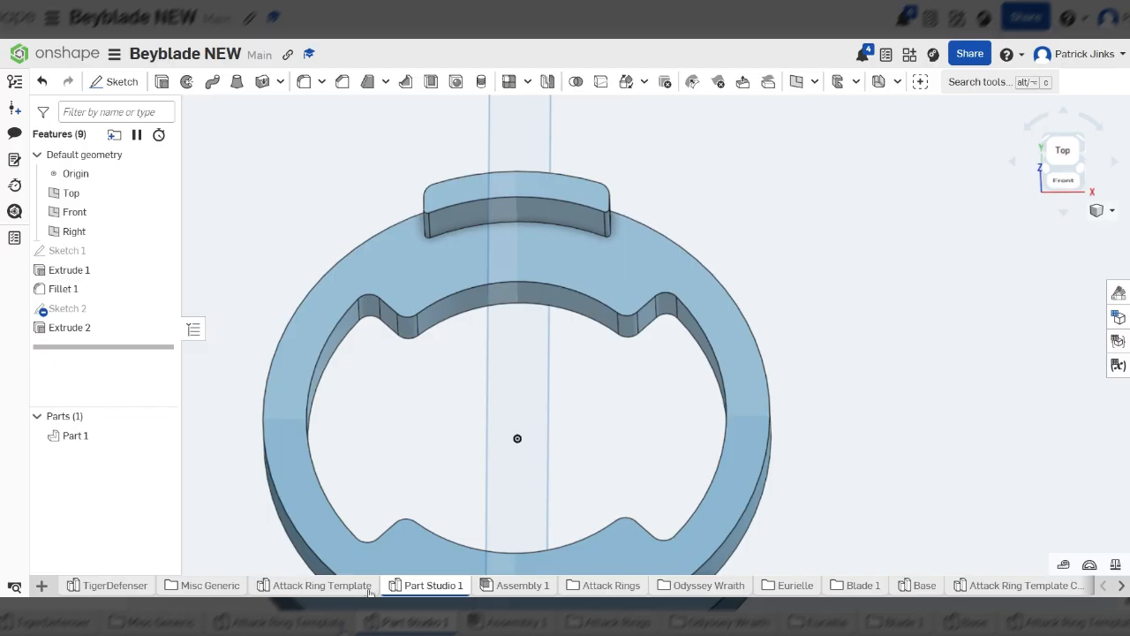
pyautogui.click(318, 585)
pyautogui.scroll(5, 618, 414)
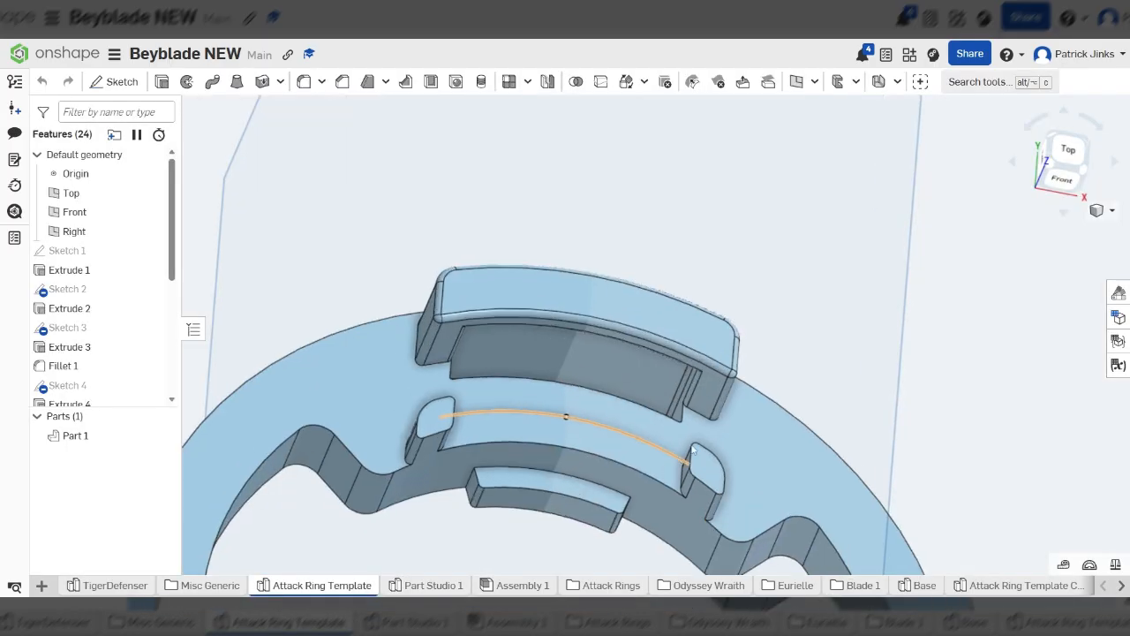
pyautogui.moveTo(652, 415); pyautogui.dragTo(629, 342, button='right')
pyautogui.moveTo(323, 371); pyautogui.dragTo(529, 301, button='right')
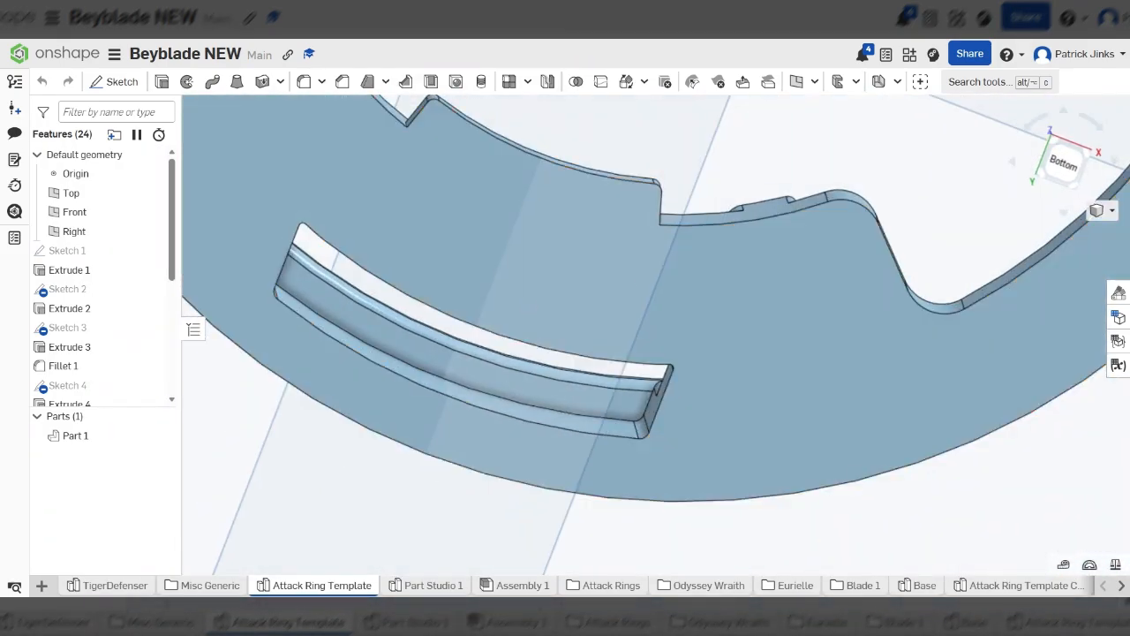
pyautogui.click(1062, 162)
pyautogui.scroll(10, 651, 414)
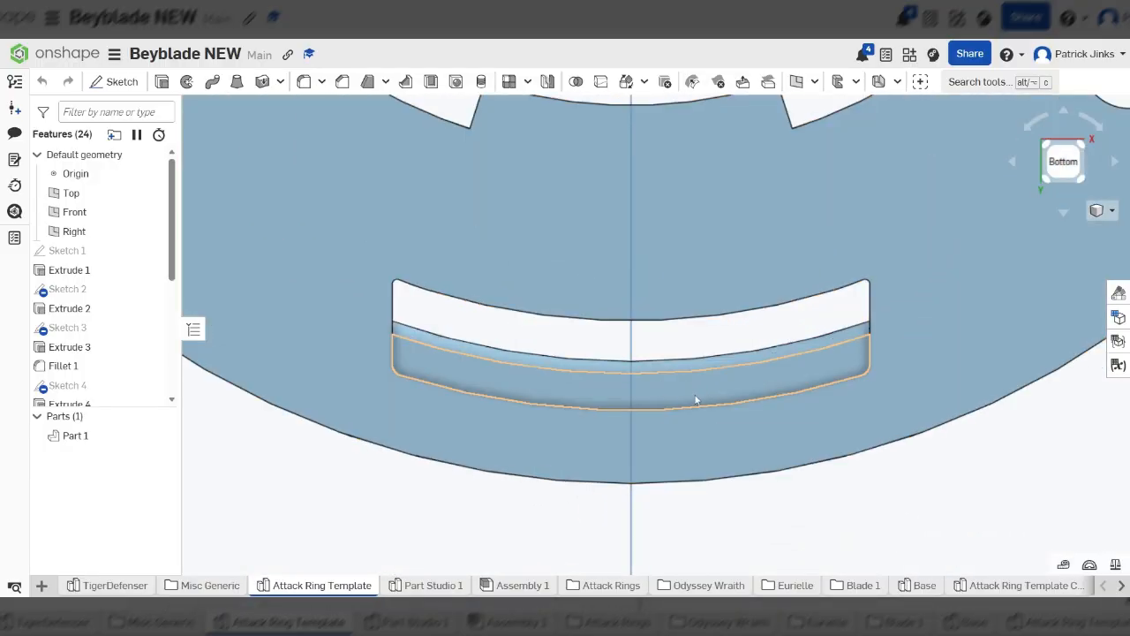
pyautogui.scroll(-6, 692, 378)
pyautogui.moveTo(731, 282); pyautogui.dragTo(787, 408, button='right')
pyautogui.scroll(-5, 593, 412)
pyautogui.scroll(3, 704, 249)
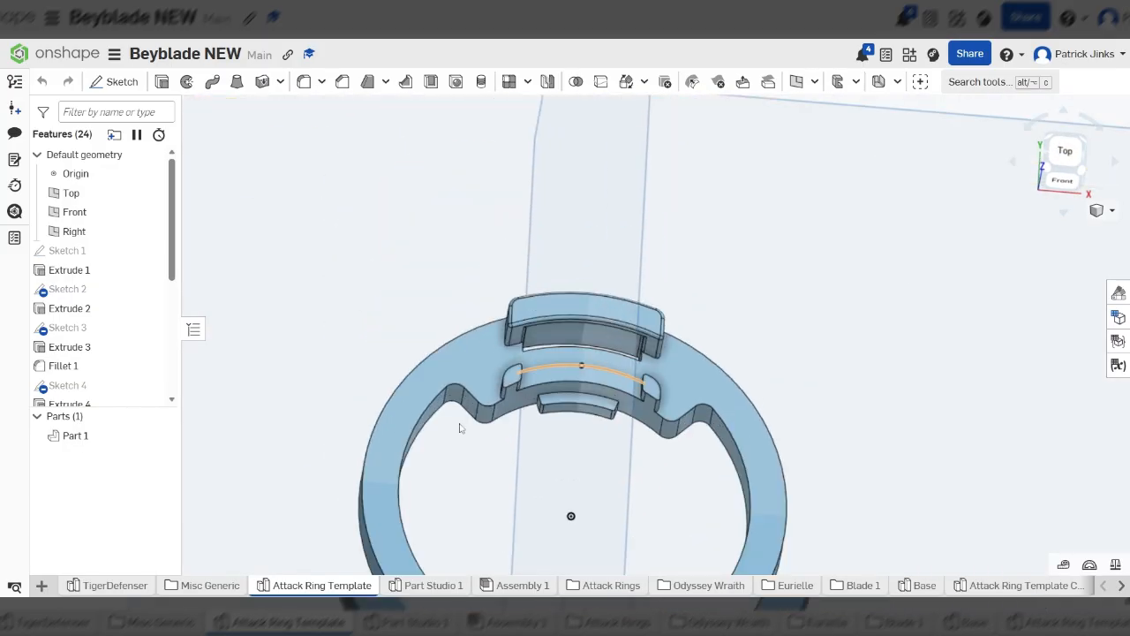
# Return to the ring in Part Studio 1 and start a sketch on its flat top face around the raised tab
pyautogui.click(432, 586)
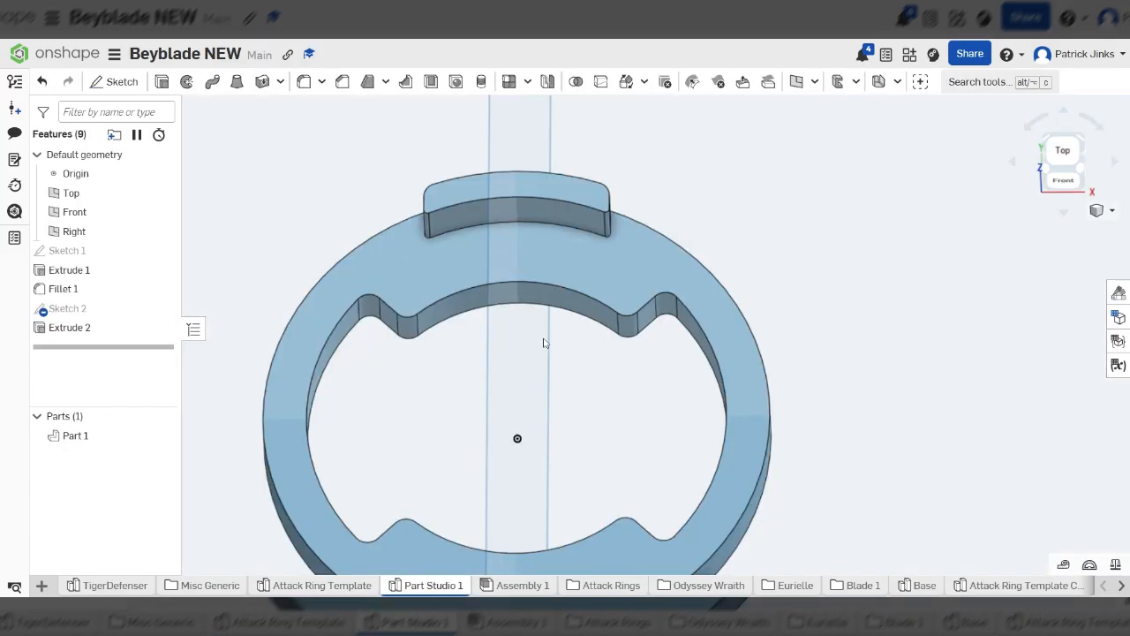
pyautogui.scroll(3, 440, 165)
pyautogui.scroll(3, 441, 165)
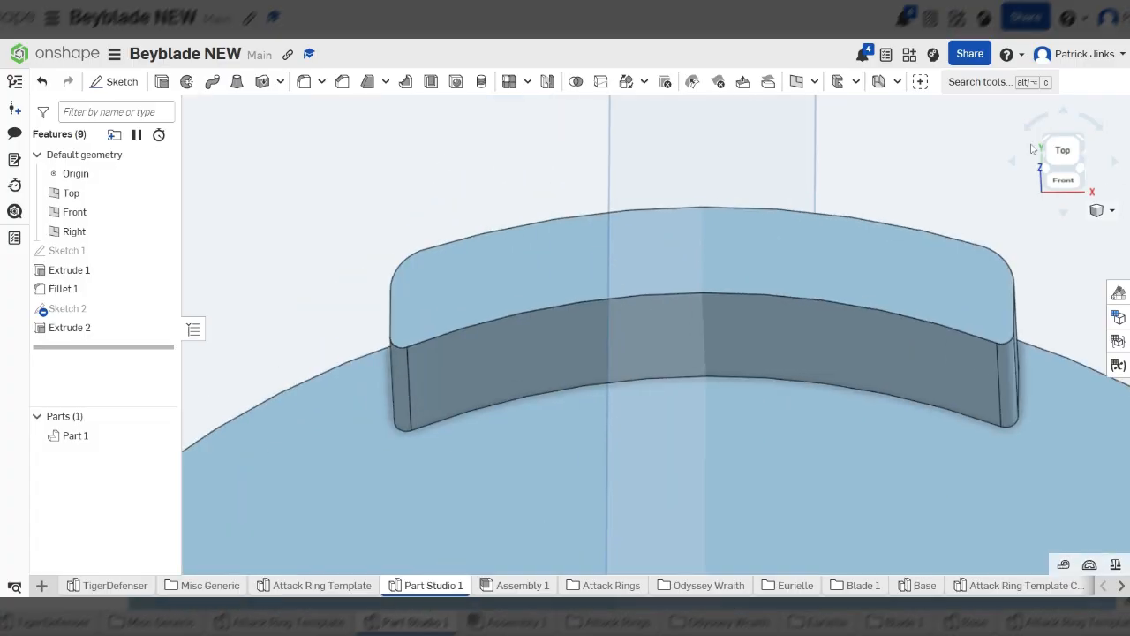
pyautogui.click(1060, 150)
pyautogui.scroll(5, 777, 291)
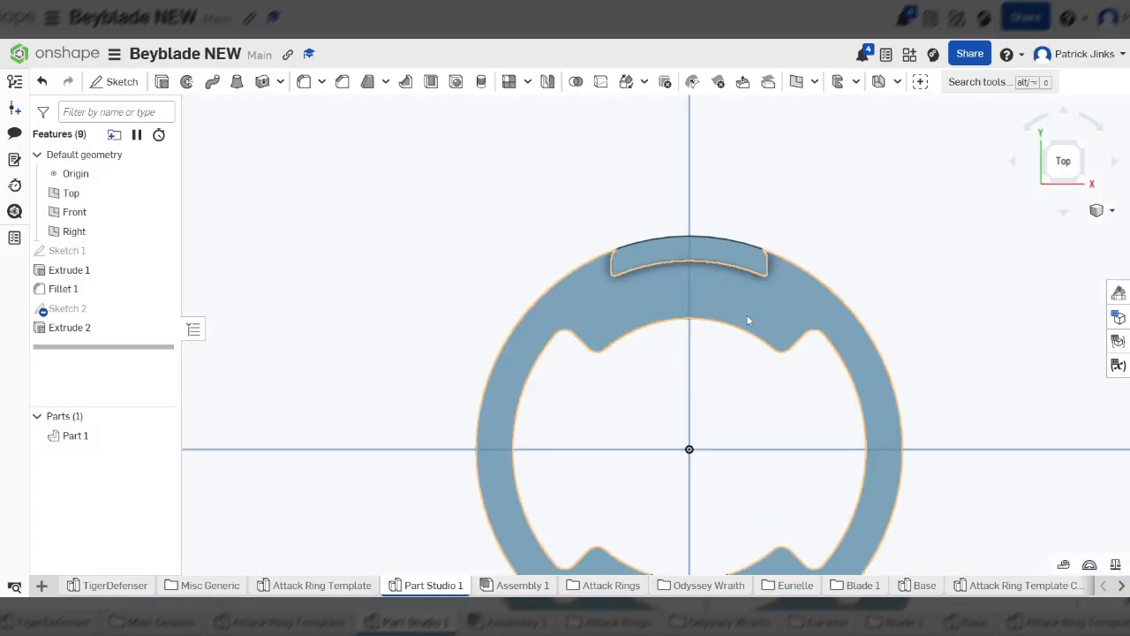
pyautogui.scroll(4, 733, 292)
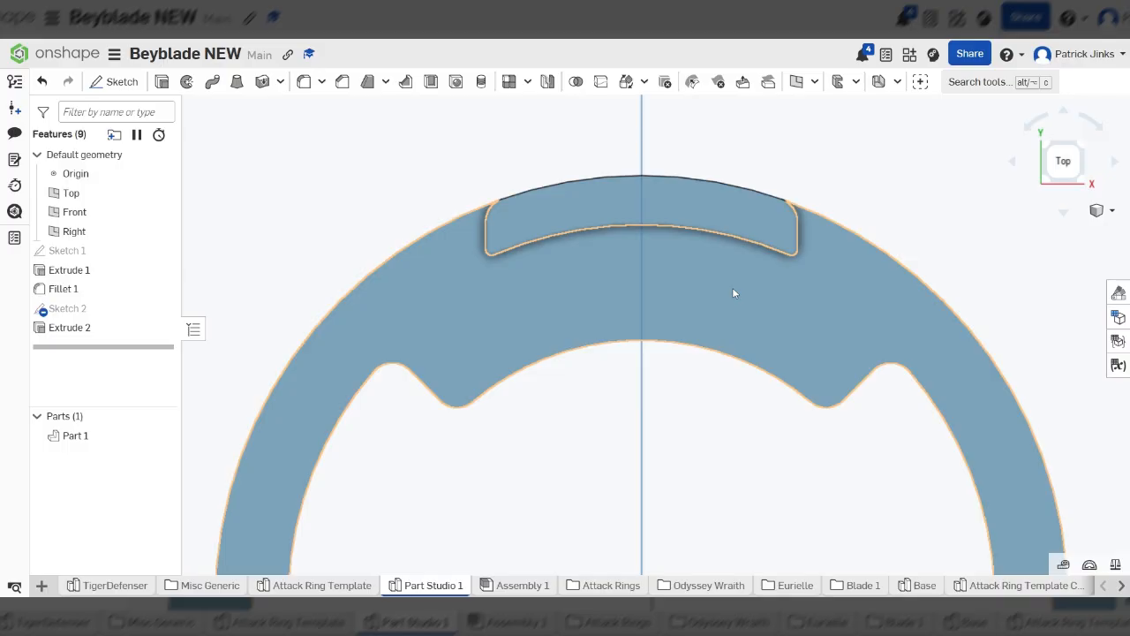
pyautogui.moveTo(741, 300); pyautogui.dragTo(864, 310, button='right')
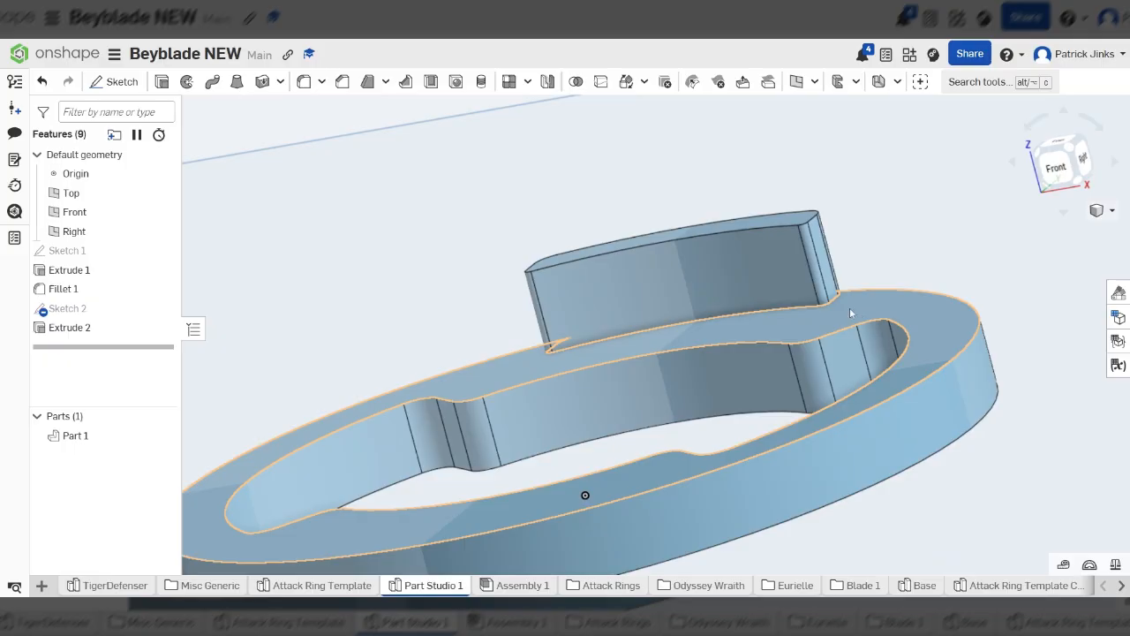
pyautogui.click(853, 313)
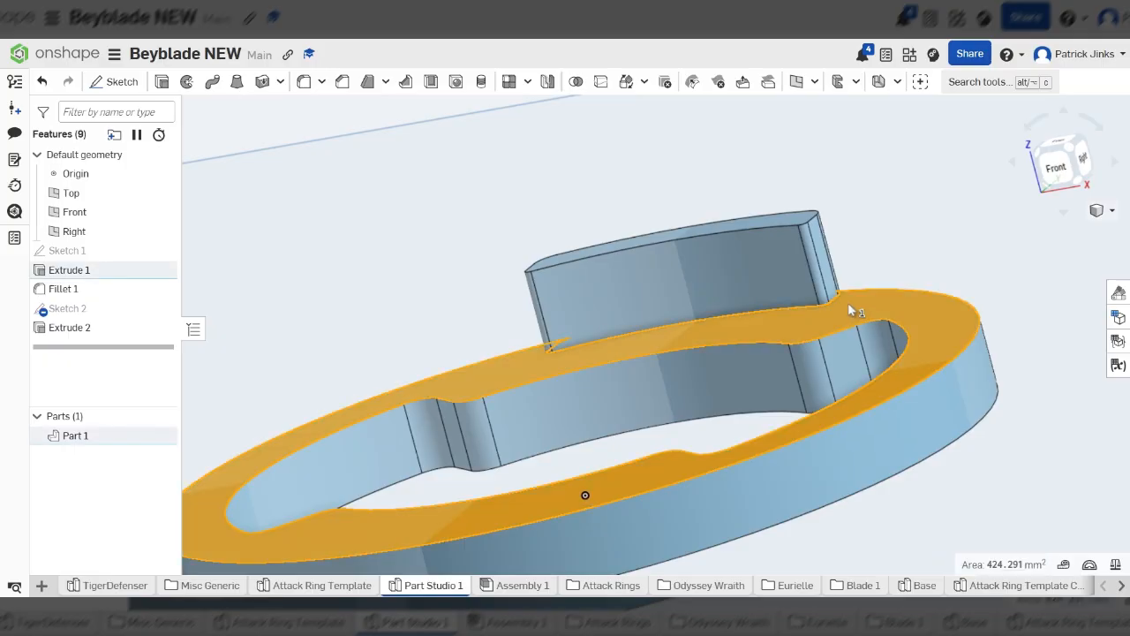
pyautogui.moveTo(850, 309); pyautogui.dragTo(895, 316, button='right')
pyautogui.click(1061, 145)
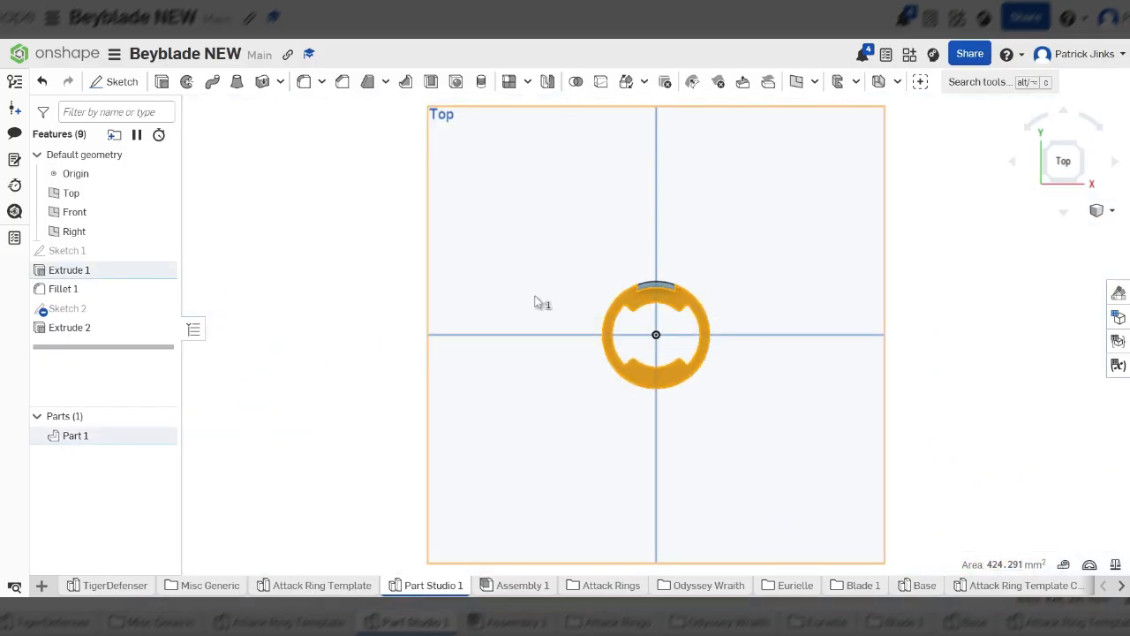
pyautogui.scroll(5, 765, 290)
pyautogui.scroll(3, 717, 237)
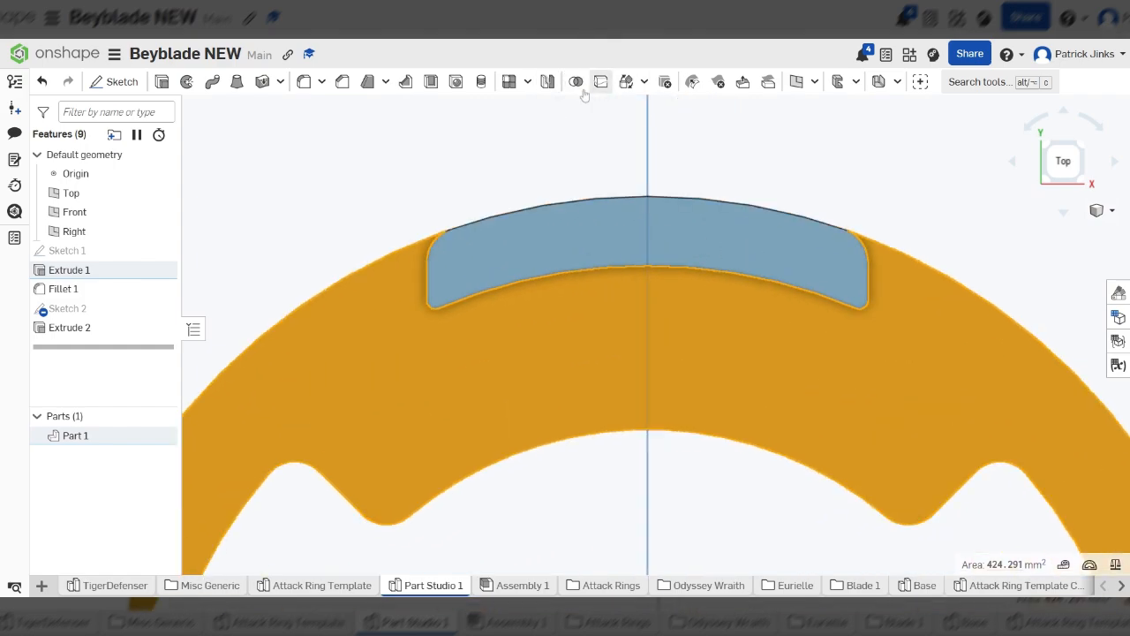
pyautogui.click(113, 82)
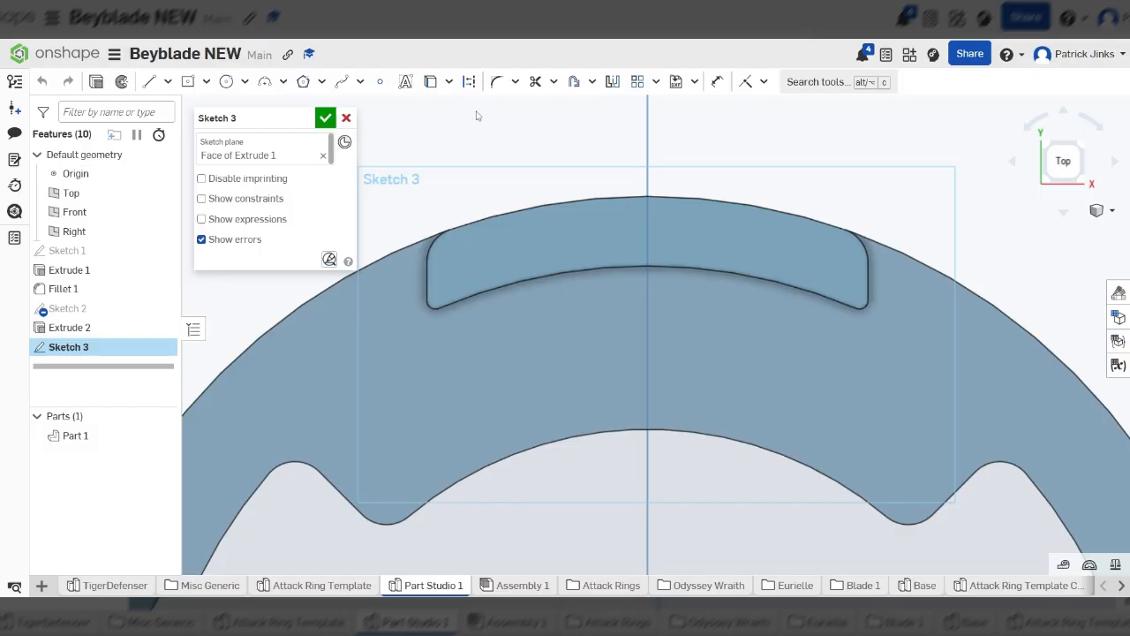
# Start an offset of the raised tab's outline, using its two sides, rounded outer corners and outer arc
pyautogui.click(590, 82)
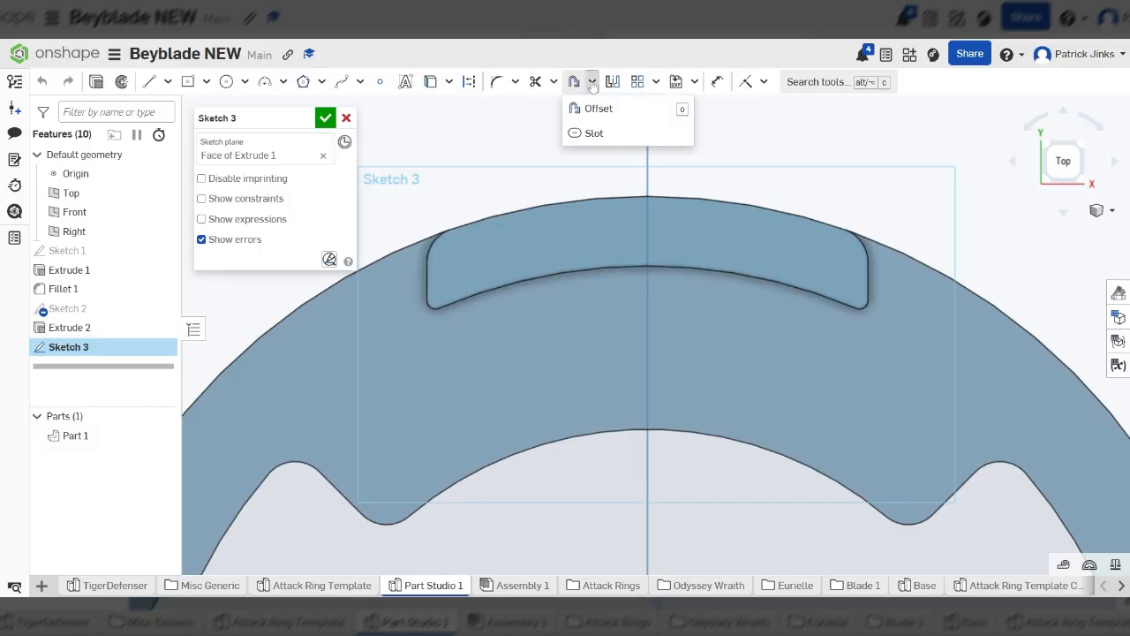
pyautogui.click(573, 83)
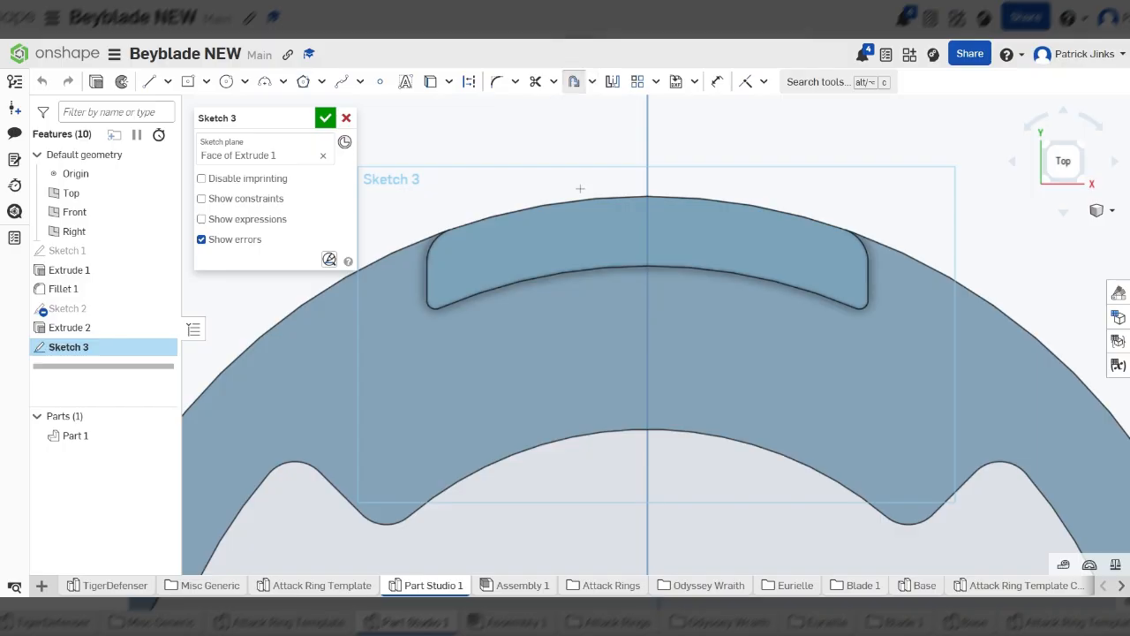
pyautogui.scroll(3, 454, 243)
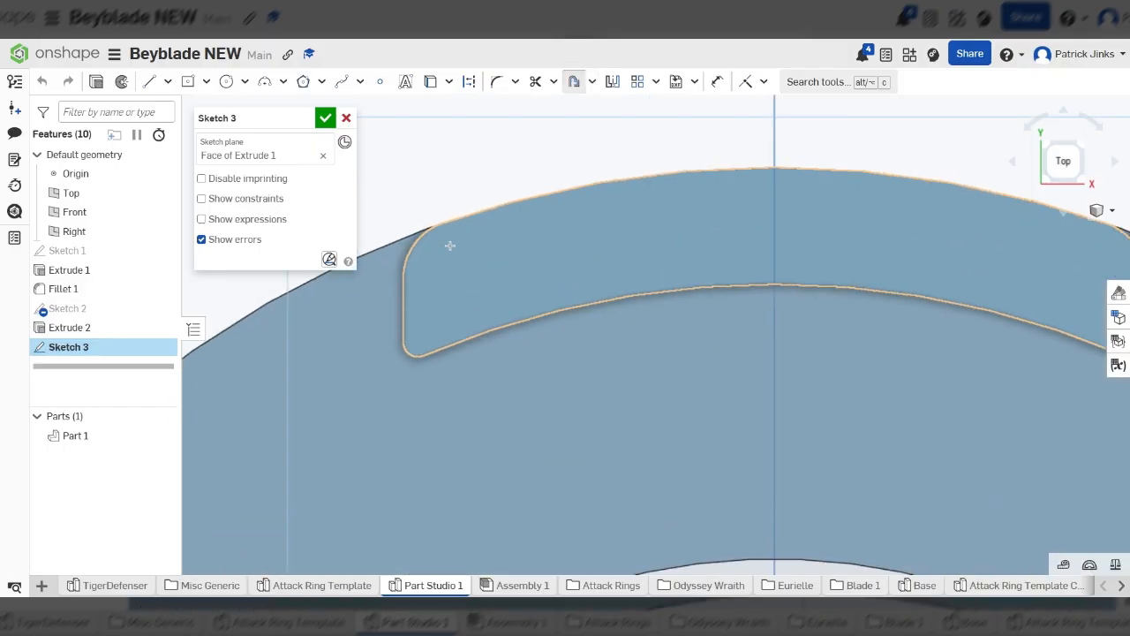
pyautogui.click(402, 294)
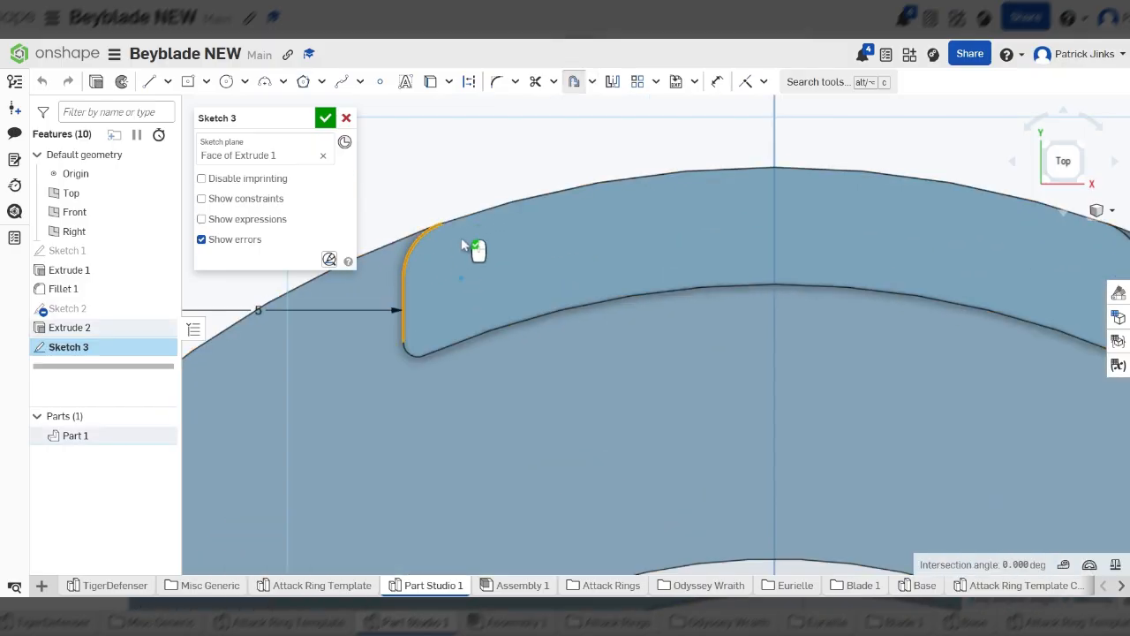
pyautogui.click(472, 215)
pyautogui.scroll(-3, 466, 264)
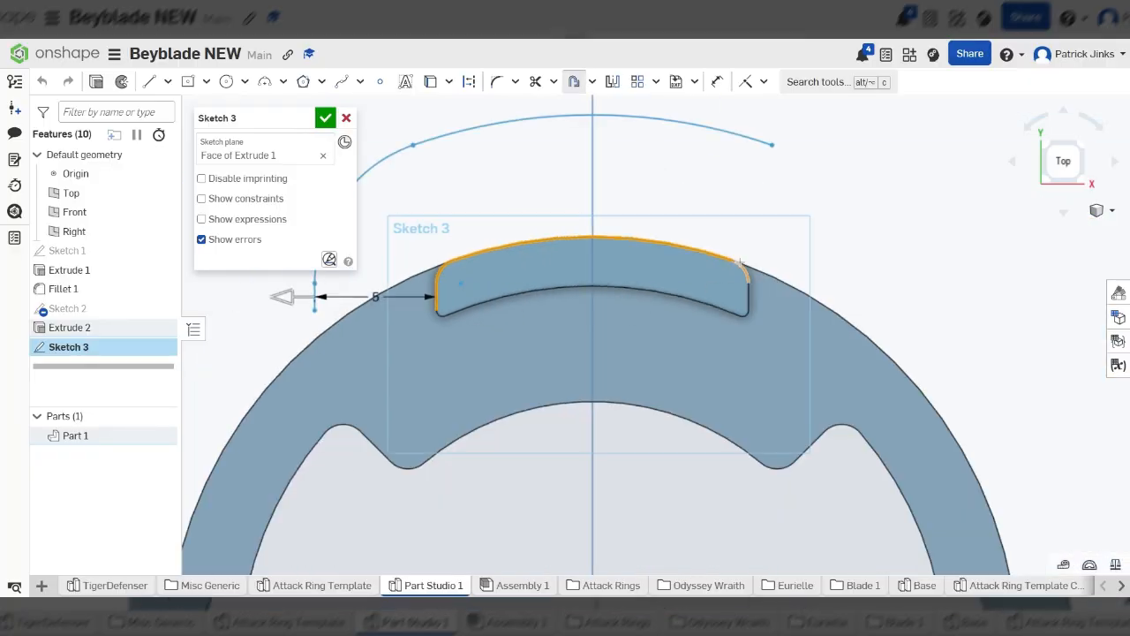
pyautogui.scroll(3, 738, 263)
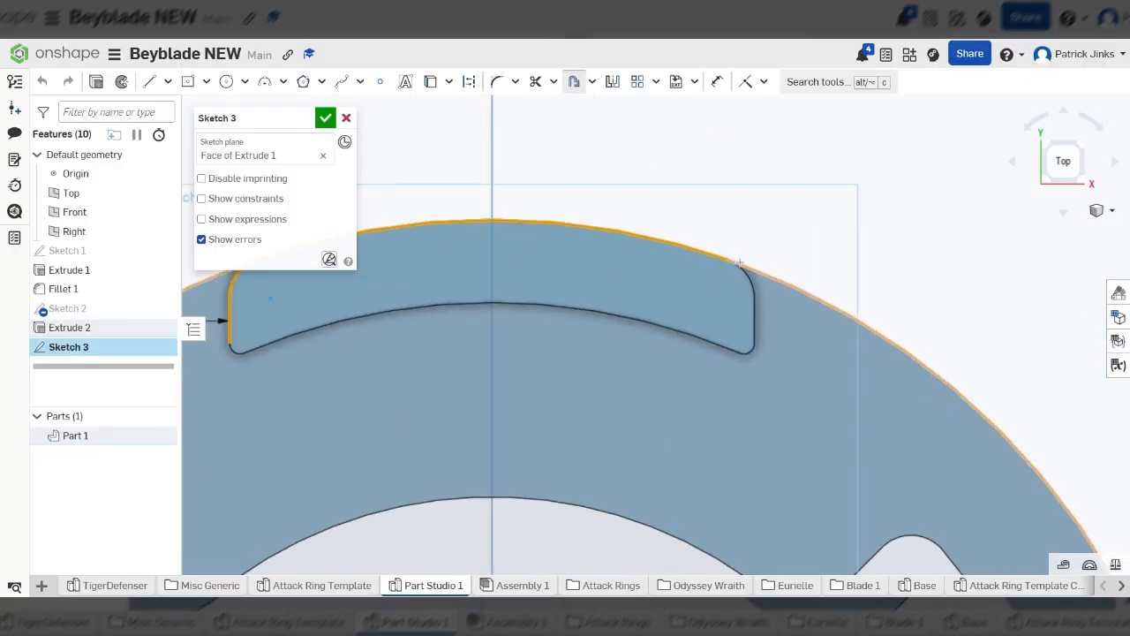
pyautogui.click(752, 322)
pyautogui.scroll(-2, 757, 328)
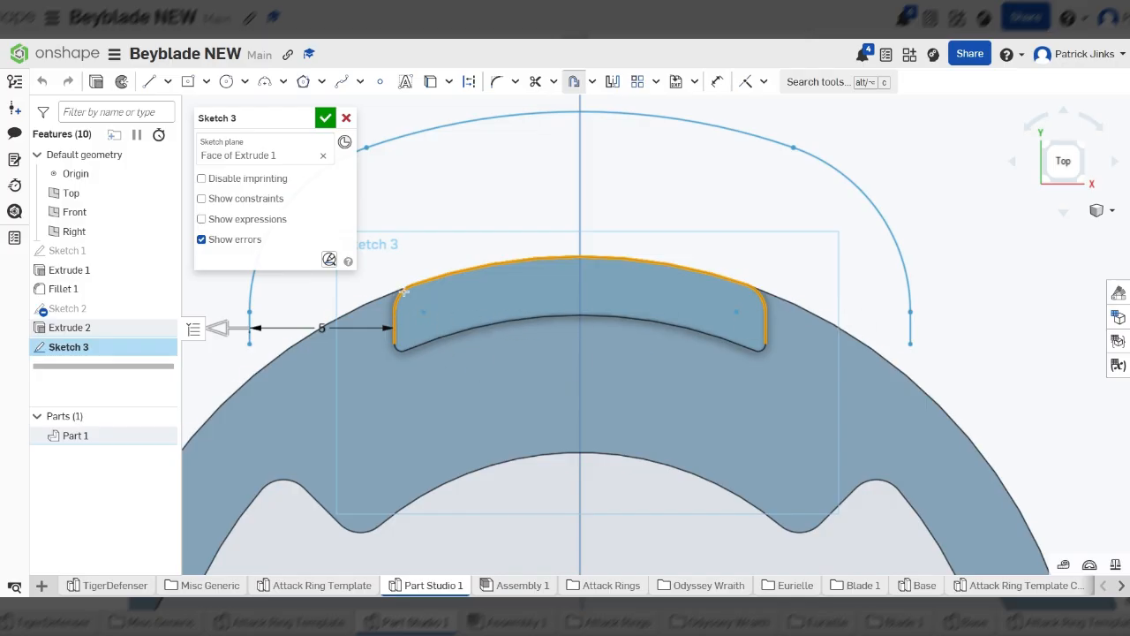
pyautogui.scroll(3, 759, 298)
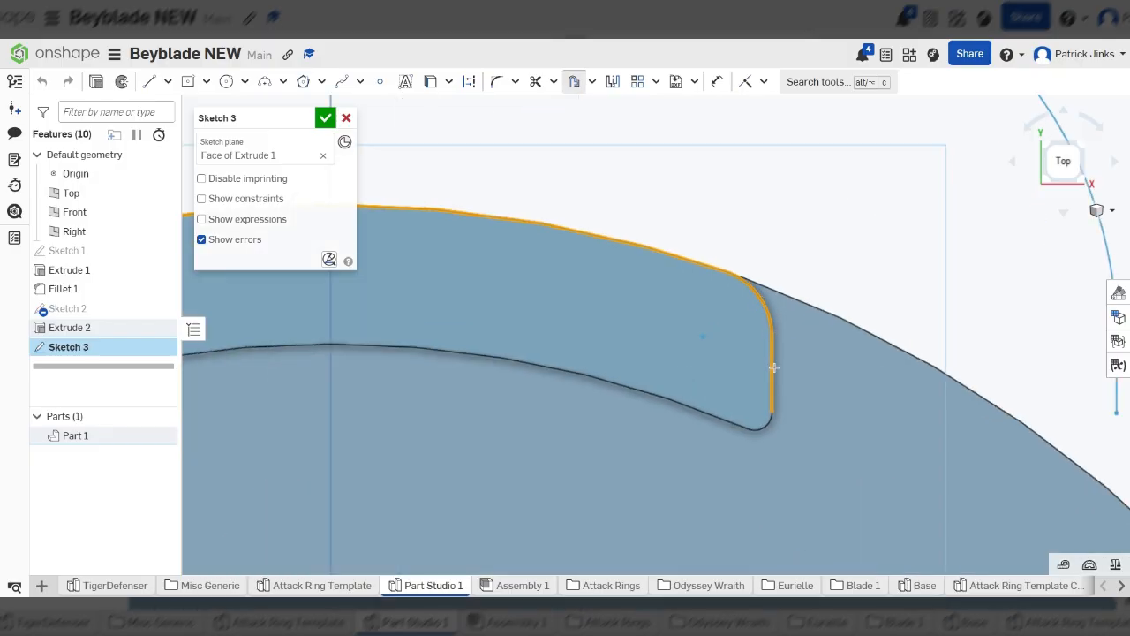
pyautogui.scroll(-5, 773, 368)
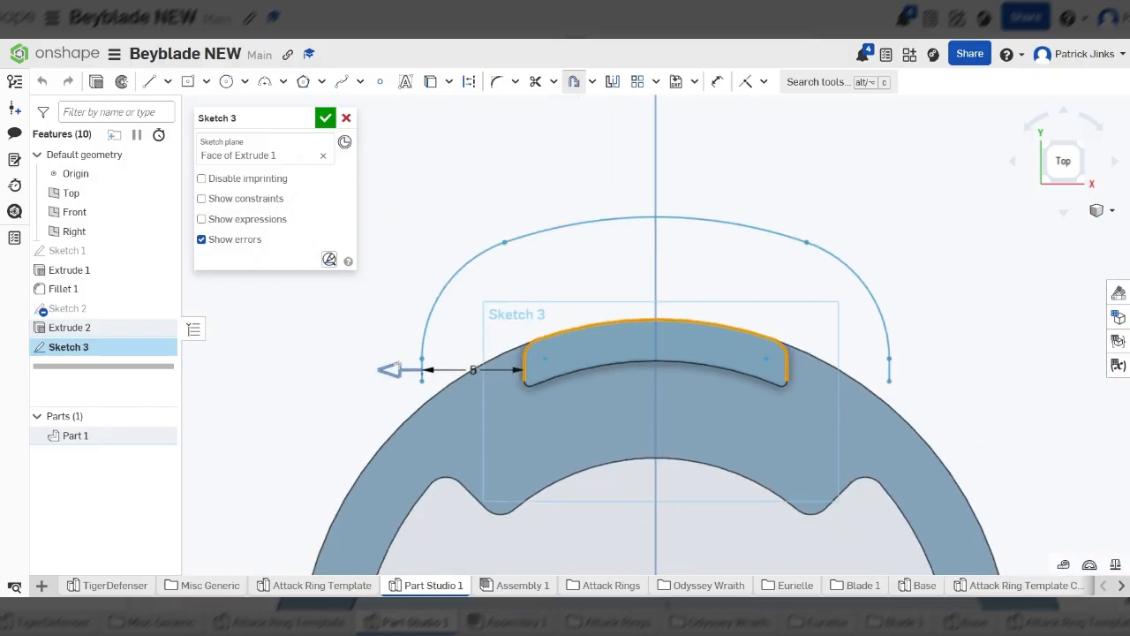
# Flip the offset toward the inside of the tab and set its distance to 1.5 mm
pyautogui.moveTo(394, 372); pyautogui.dragTo(551, 376)
pyautogui.moveTo(499, 369)
pyautogui.mouseDown()
pyautogui.moveTo(521, 369)
pyautogui.moveTo(420, 356)
pyautogui.moveTo(481, 355)
pyautogui.mouseUp()
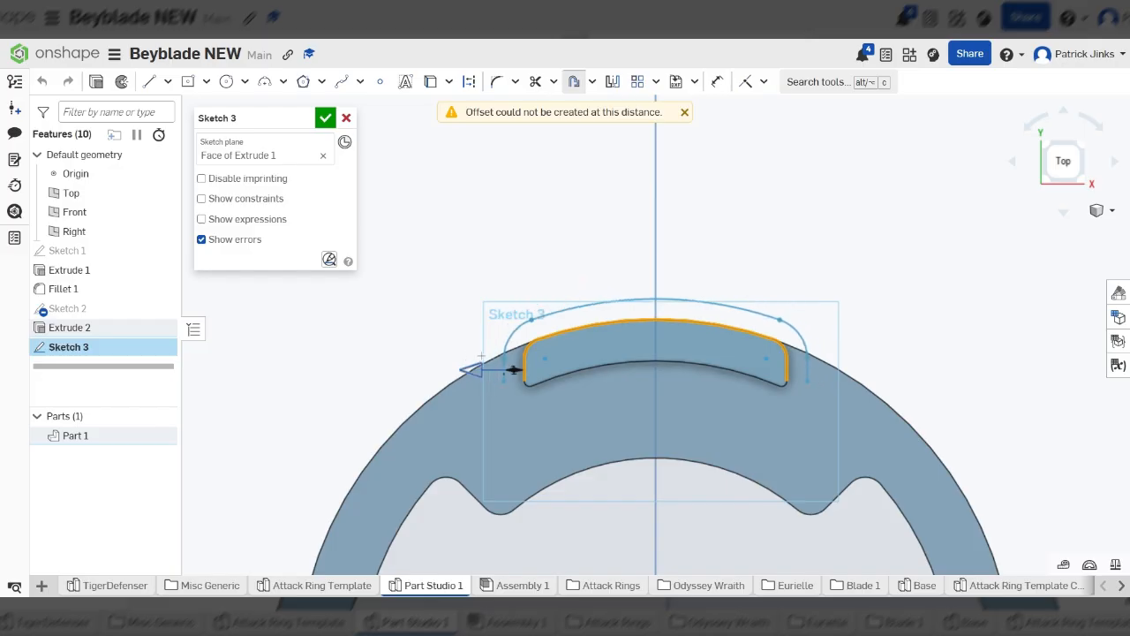
pyautogui.scroll(3, 639, 322)
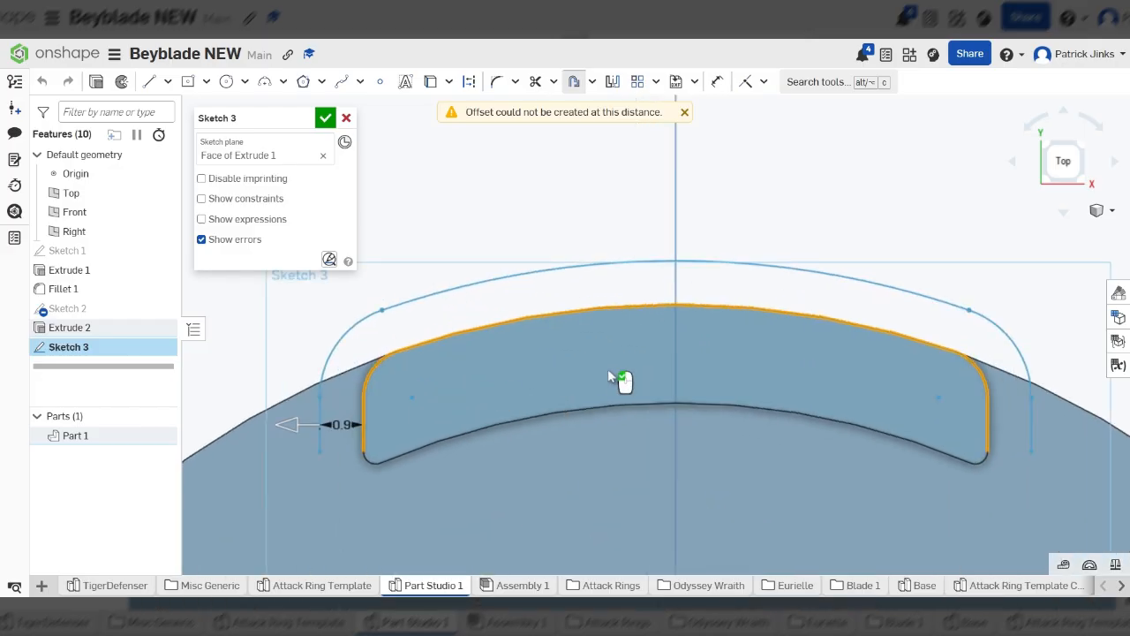
pyautogui.scroll(1, 680, 367)
pyautogui.scroll(-2, 613, 365)
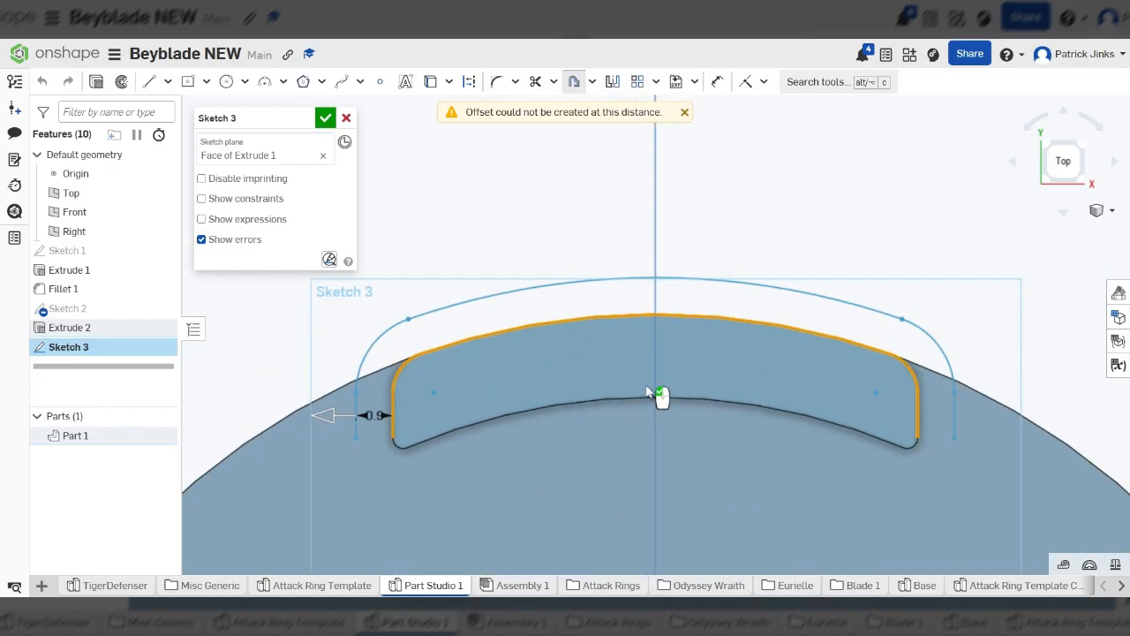
pyautogui.moveTo(647, 392)
pyautogui.mouseDown(button='right')
pyautogui.moveTo(648, 341)
pyautogui.moveTo(639, 347)
pyautogui.moveTo(650, 389)
pyautogui.mouseUp(button='right')
pyautogui.click(1064, 160)
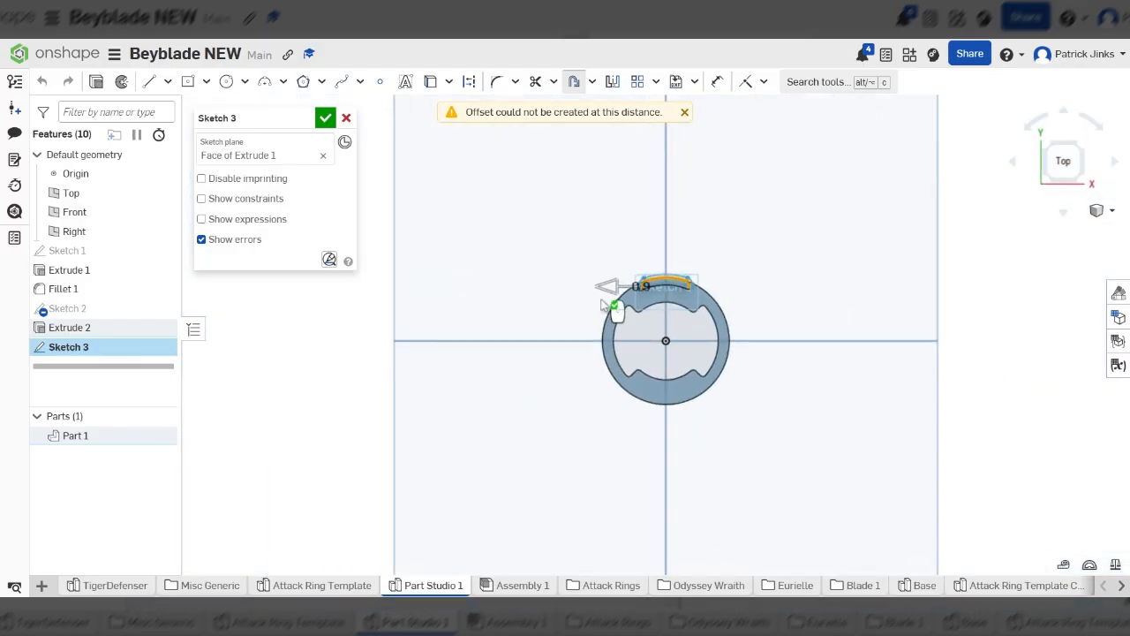
pyautogui.scroll(5, 602, 304)
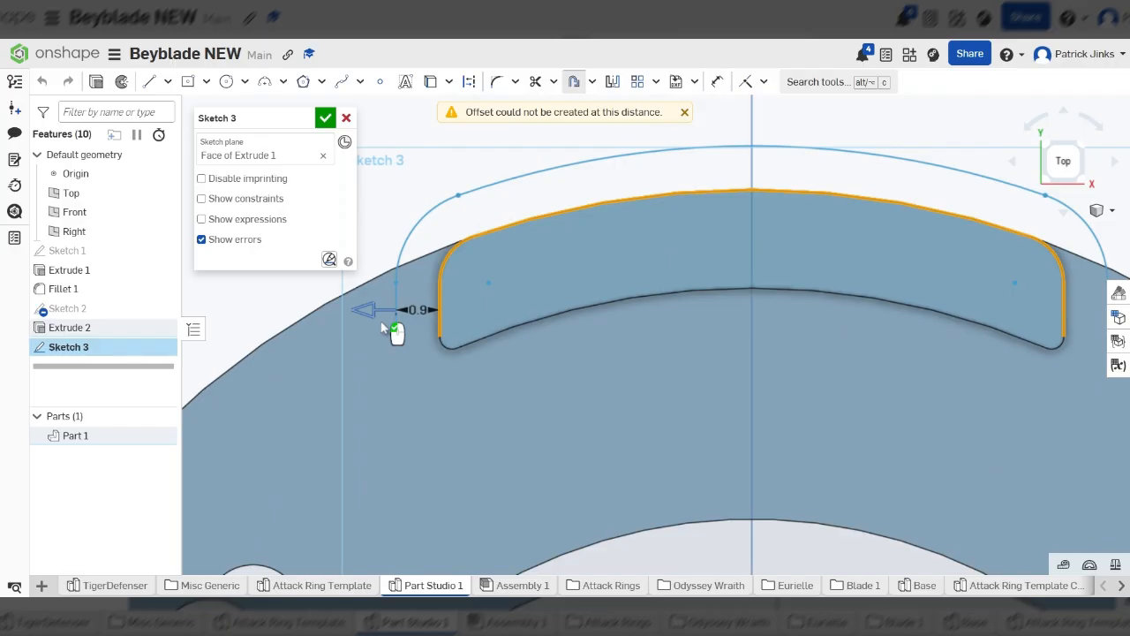
pyautogui.moveTo(394, 331); pyautogui.dragTo(476, 315)
pyautogui.doubleClick(476, 311)
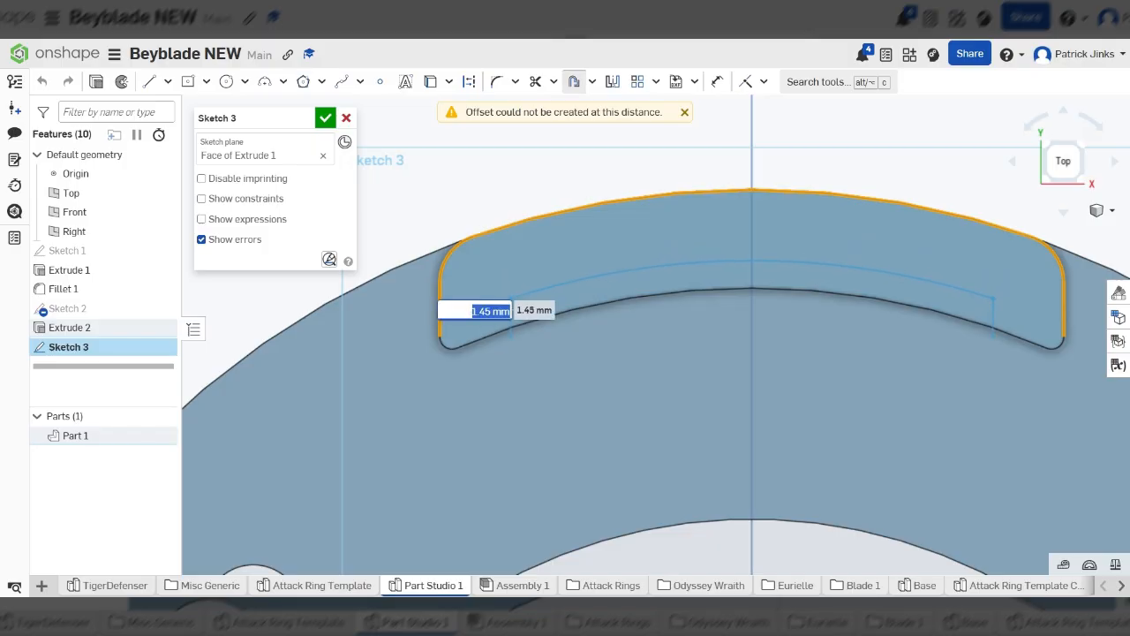
pyautogui.press('Return')
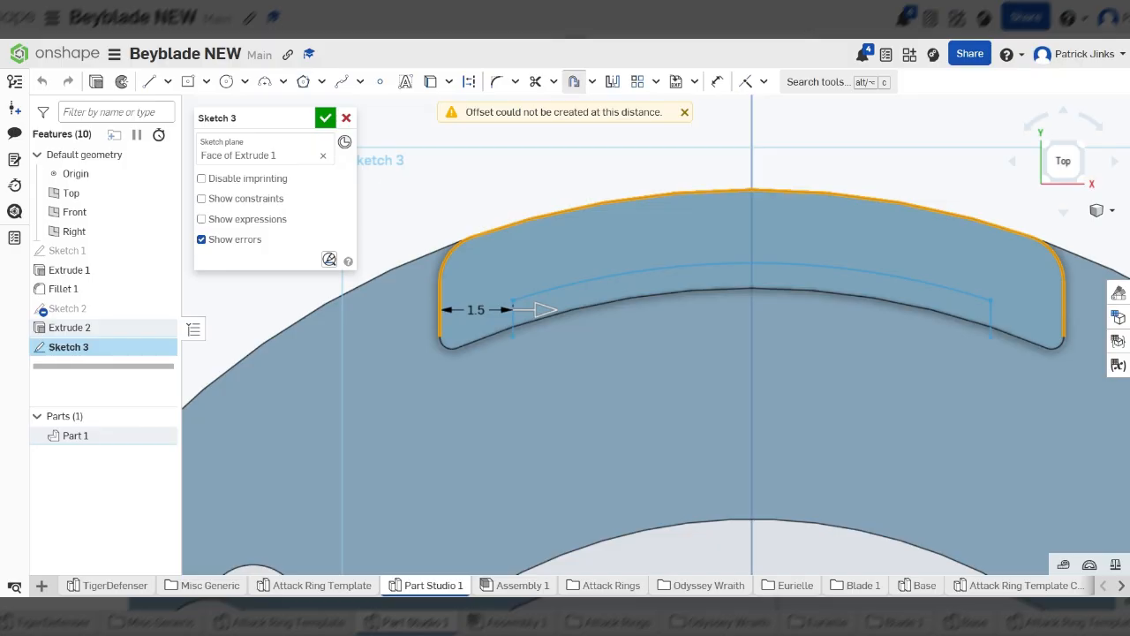
# Set the inward offset of the tab outline to 1 mm and create the offset curves
pyautogui.doubleClick(479, 311)
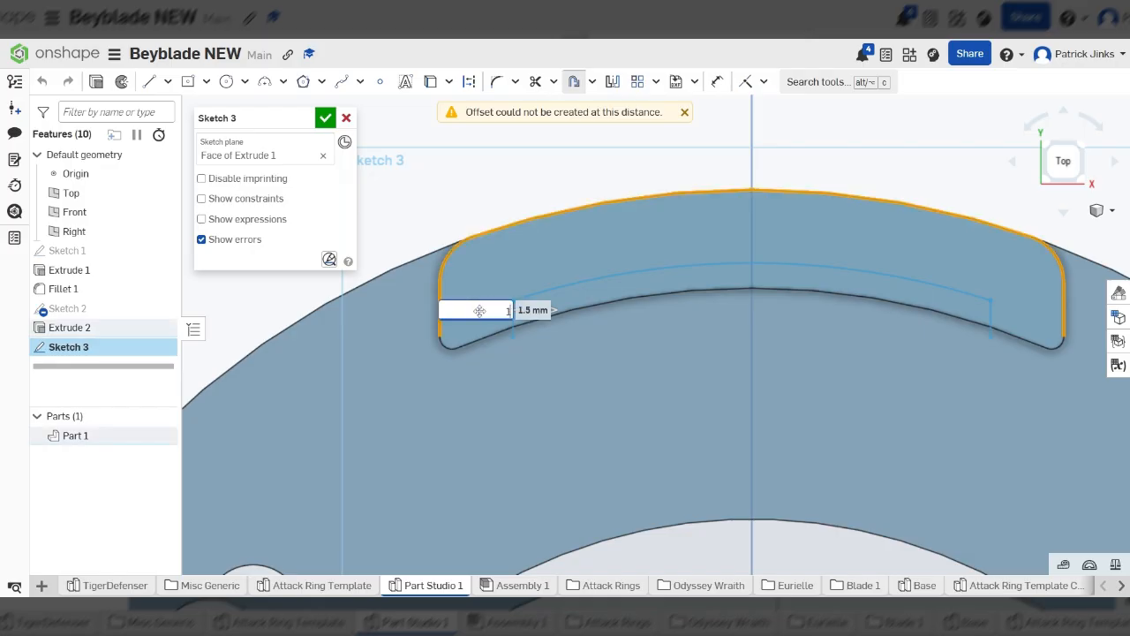
pyautogui.press('Return')
pyautogui.scroll(-3, 803, 351)
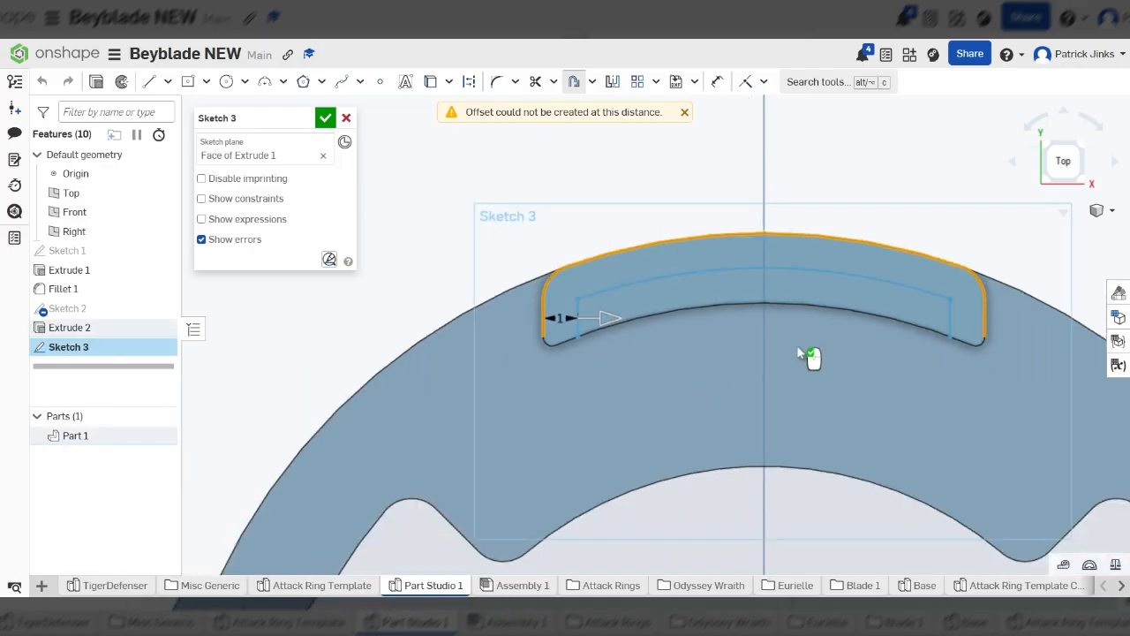
pyautogui.scroll(-5, 788, 367)
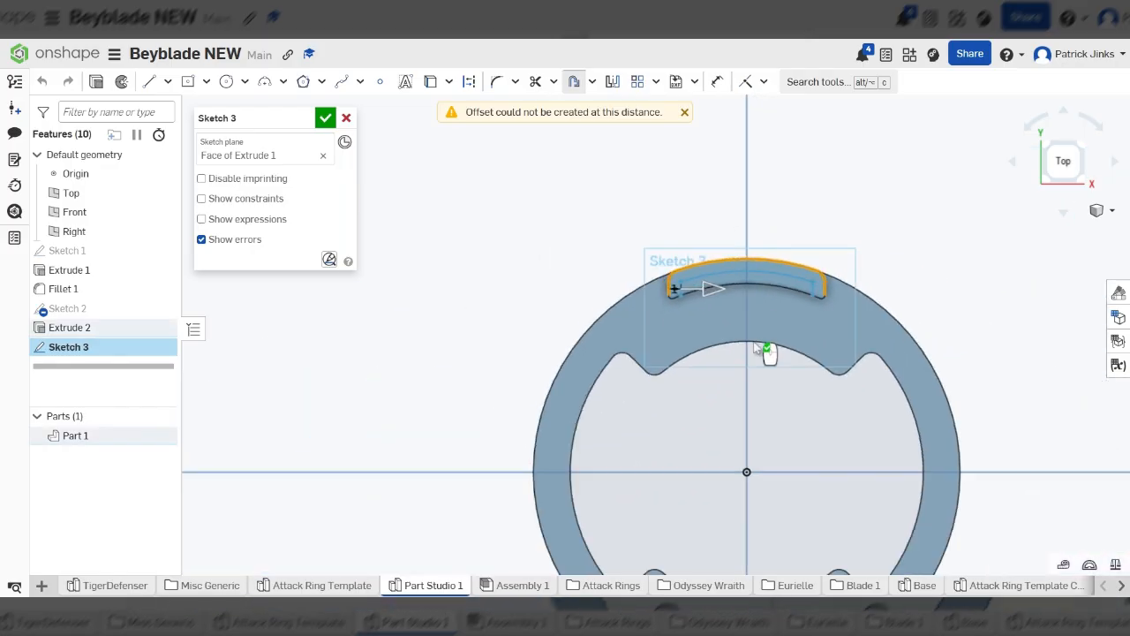
pyautogui.click(226, 81)
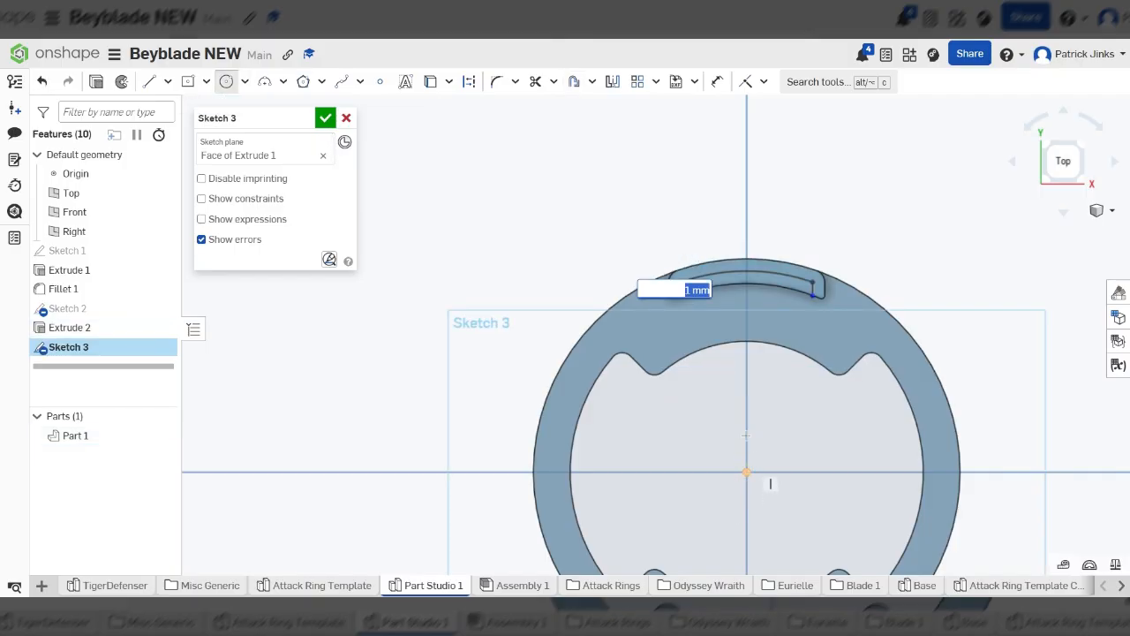
pyautogui.press('Return')
# Move the offset's dimension slightly up between the tab's side and the offset line, keeping its value at 1 mm
pyautogui.scroll(10, 676, 281)
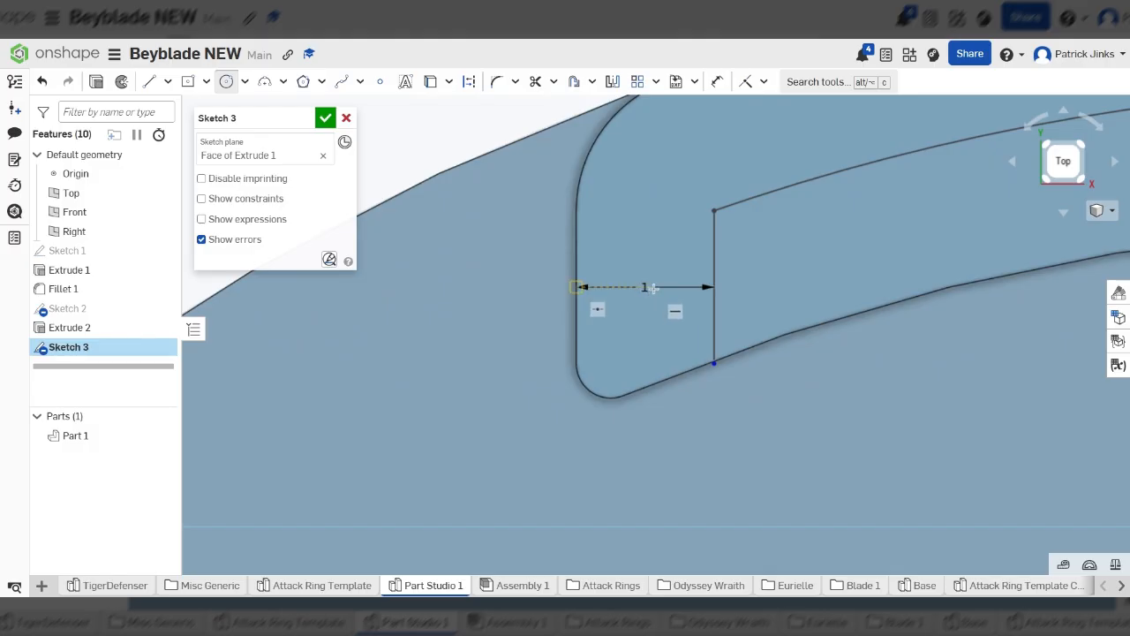
pyautogui.press('d')
pyautogui.moveTo(645, 273); pyautogui.dragTo(644, 258)
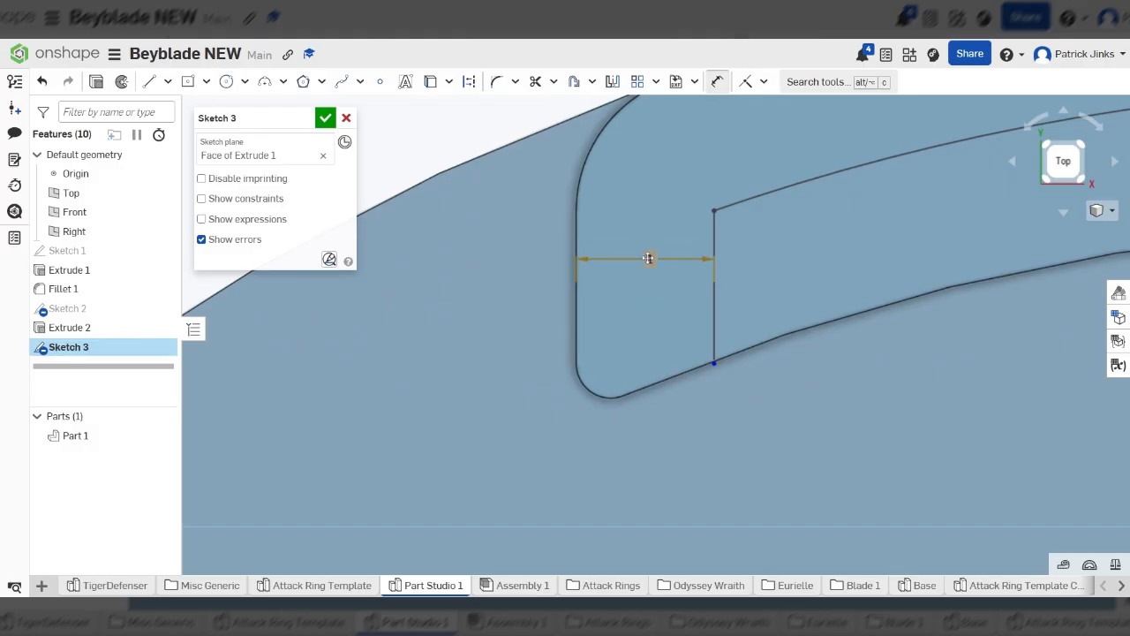
pyautogui.doubleClick(645, 261)
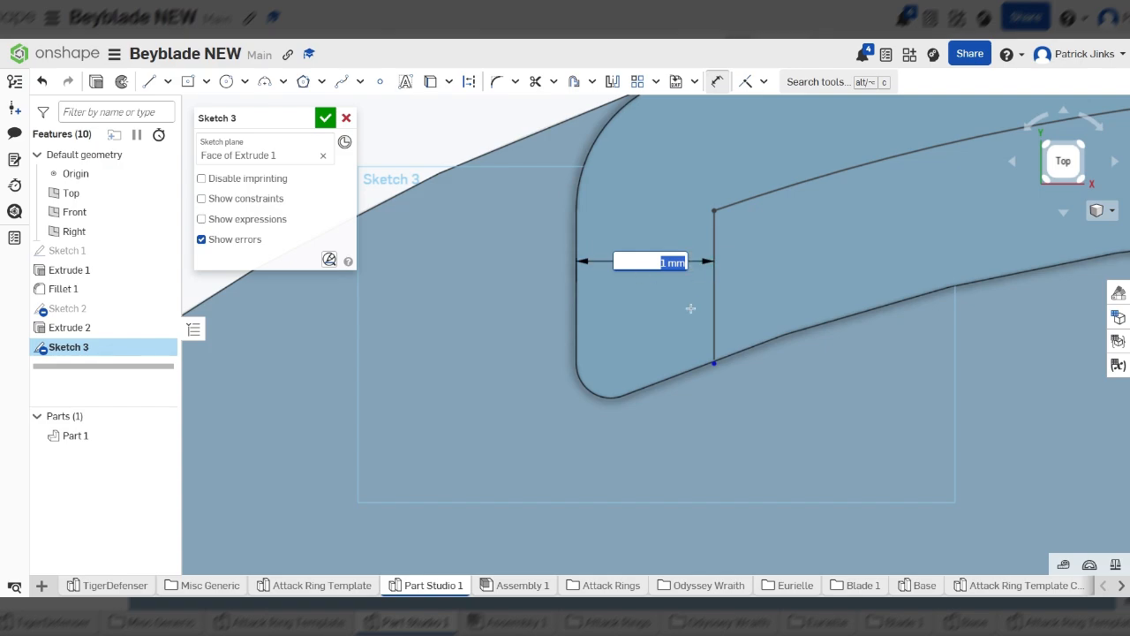
pyautogui.press('Return')
# Sketch a circle about 28.2 mm in diameter, centred on the origin and passing just inside the raised tab
pyautogui.scroll(-10, 774, 267)
pyautogui.scroll(5, 783, 437)
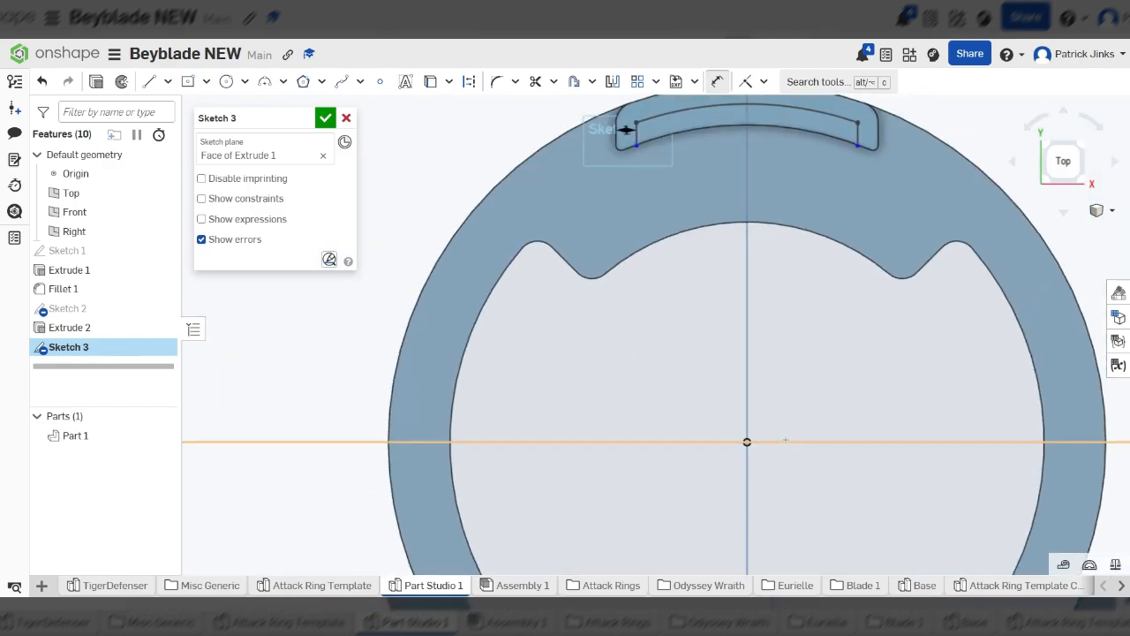
pyautogui.click(226, 81)
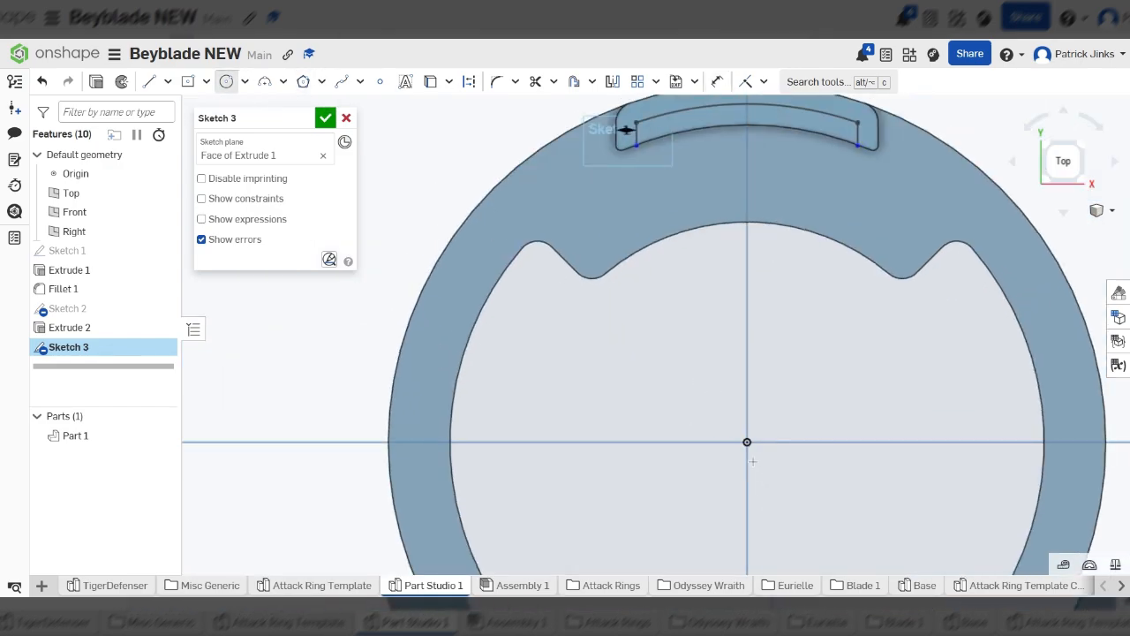
pyautogui.click(747, 441)
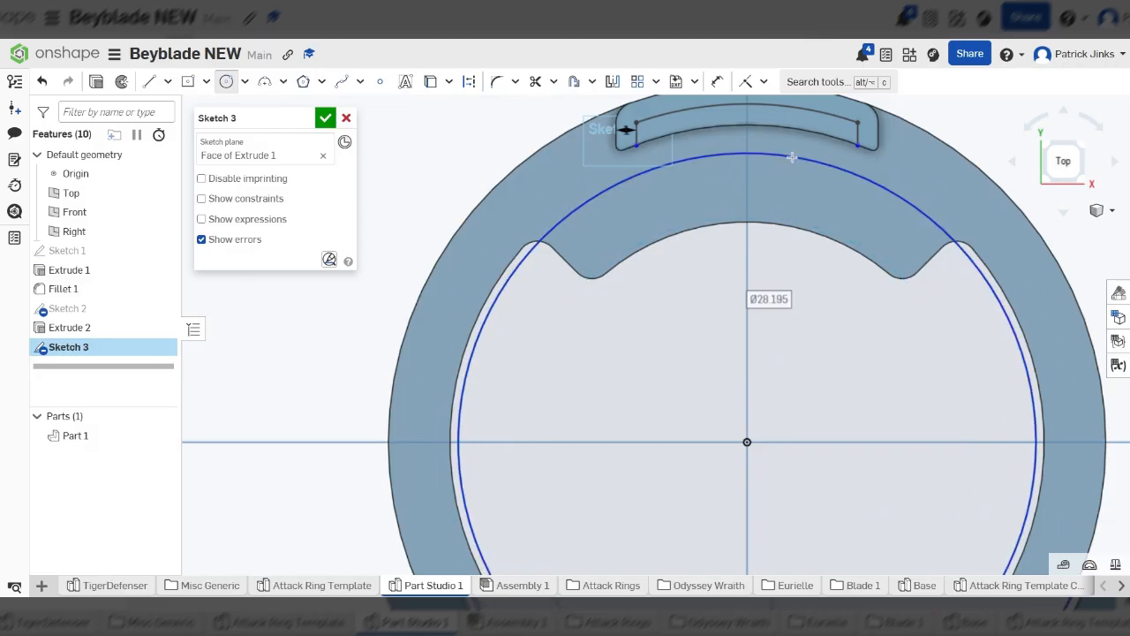
pyautogui.scroll(-5, 791, 157)
pyautogui.scroll(10, 732, 267)
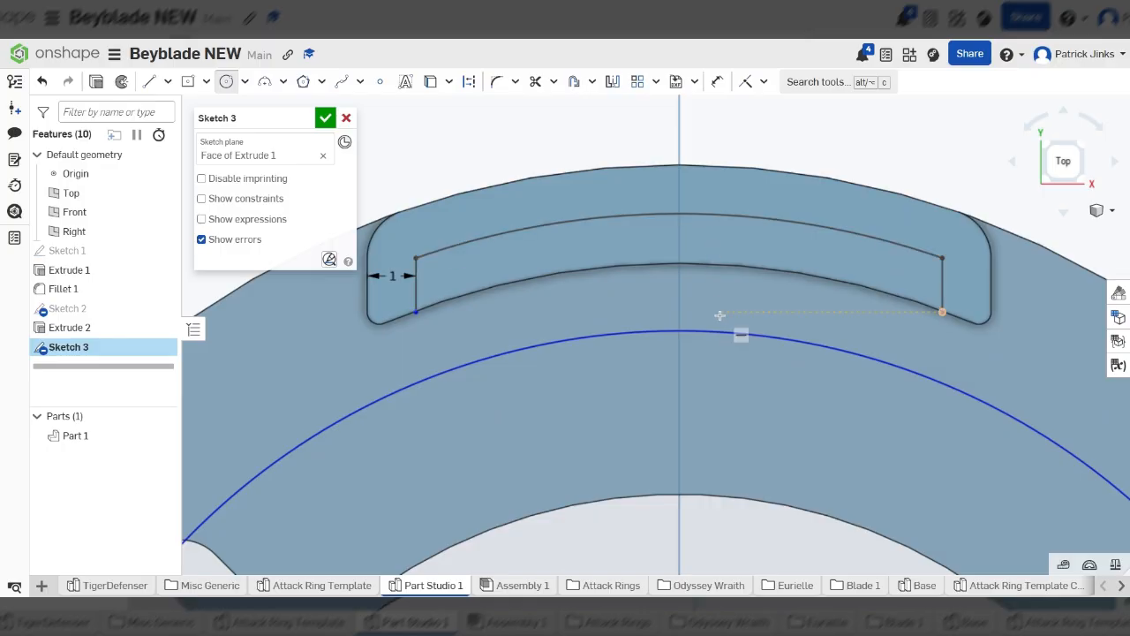
# Dimension the gap between the tab's offset arc and the new circle to 1.5 mm
pyautogui.press('u')
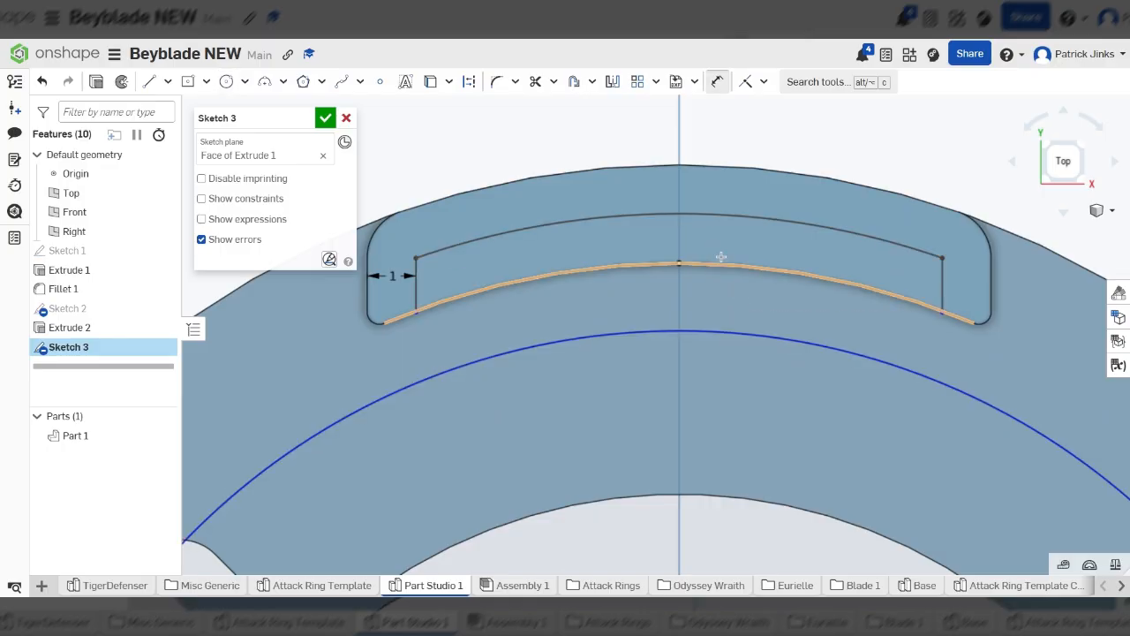
pyautogui.click(710, 213)
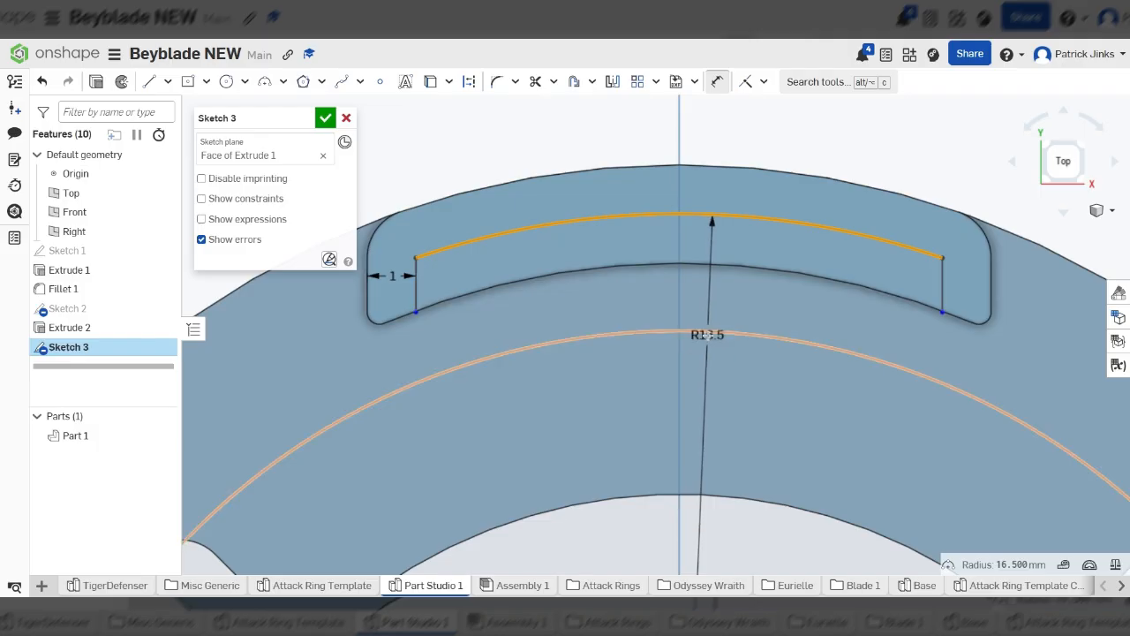
pyautogui.click(730, 332)
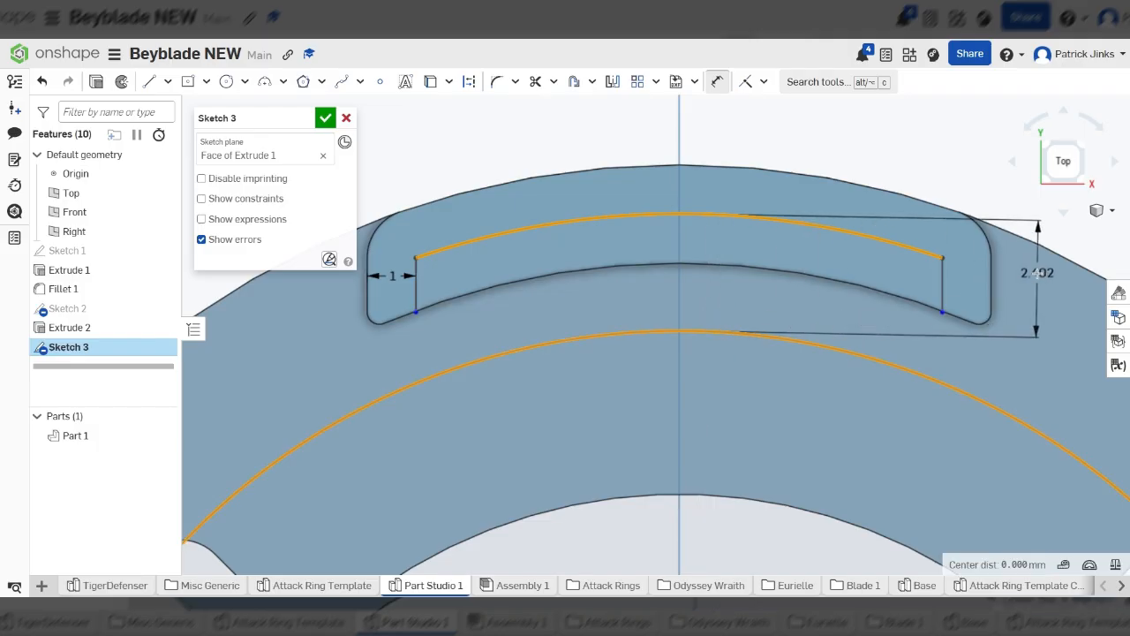
pyautogui.click(1037, 274)
pyautogui.write('1.5')
pyautogui.press('Return')
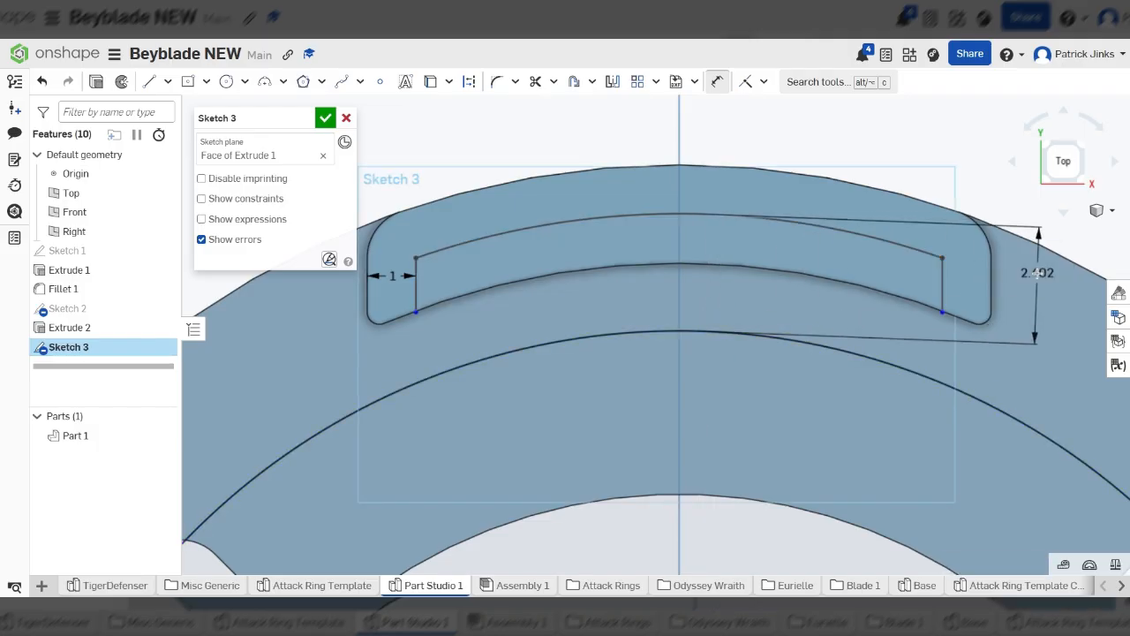
# Draw vertical lines extending both offset side lines from their inner endpoints to the circle
pyautogui.scroll(-3, 649, 227)
pyautogui.scroll(-3, 649, 227)
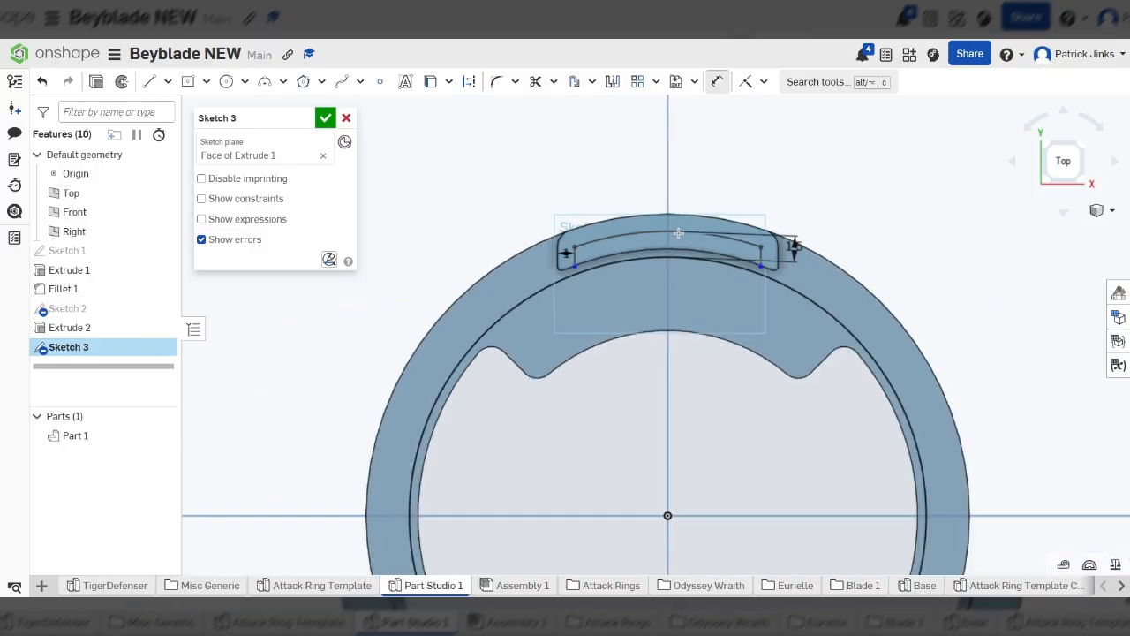
pyautogui.scroll(6, 619, 192)
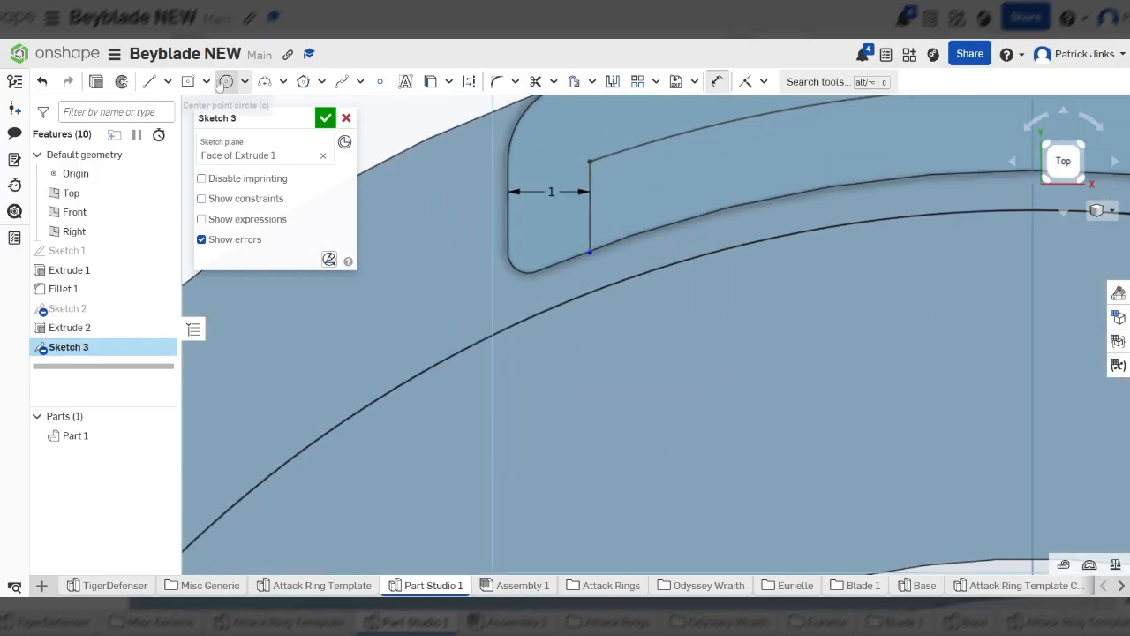
pyautogui.click(149, 81)
pyautogui.scroll(3, 494, 188)
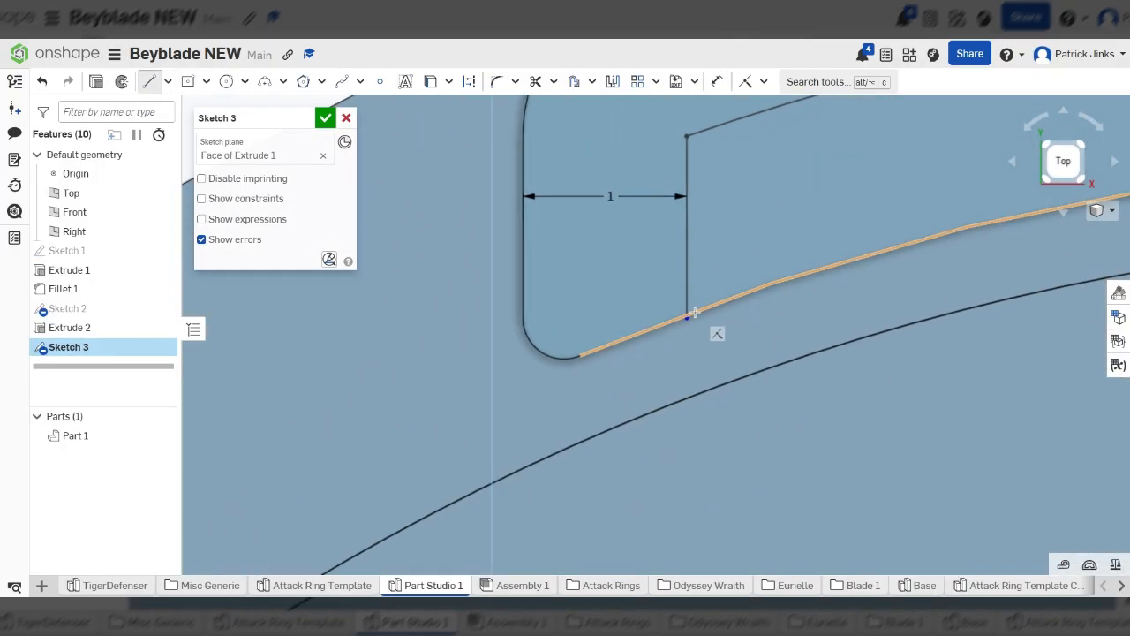
pyautogui.click(687, 318)
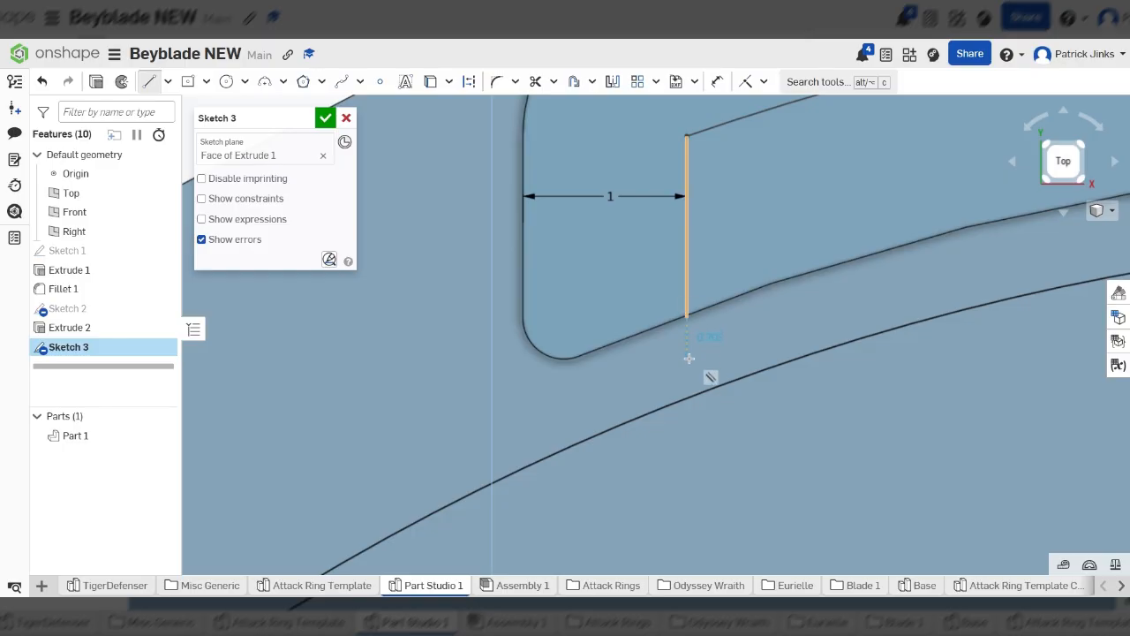
pyautogui.click(690, 401)
pyautogui.scroll(-5, 617, 406)
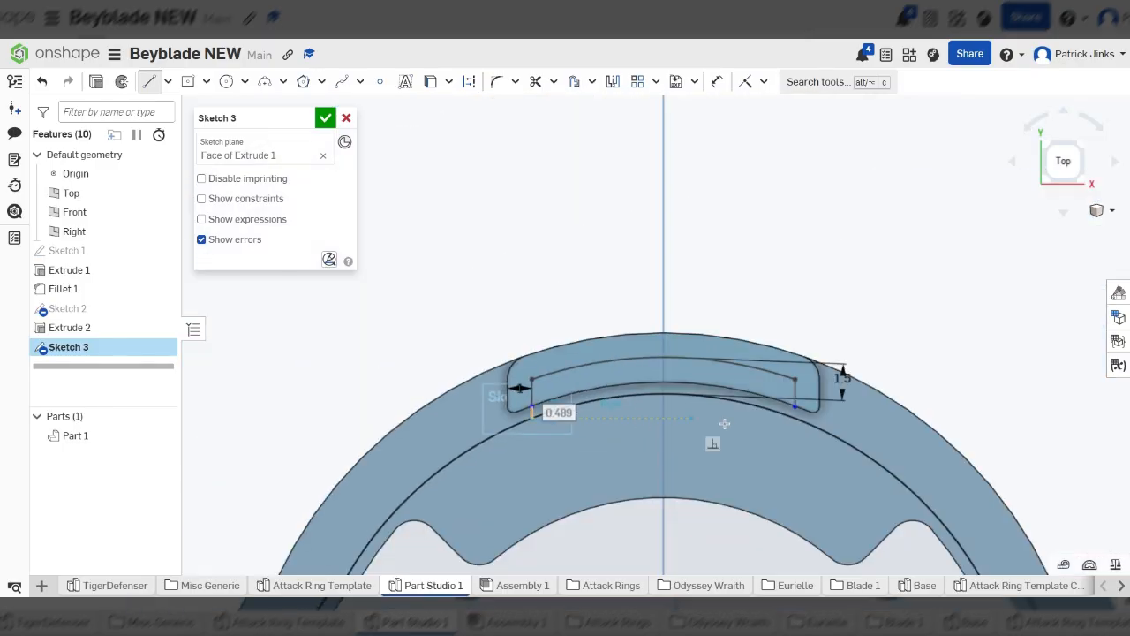
pyautogui.scroll(10, 811, 410)
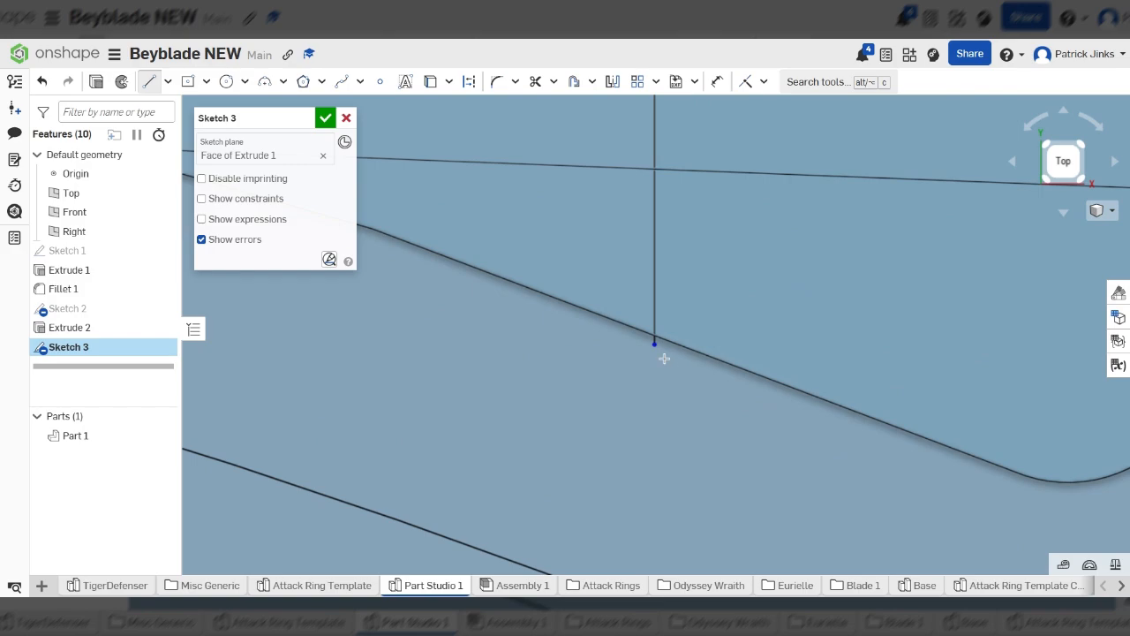
pyautogui.scroll(-3, 679, 340)
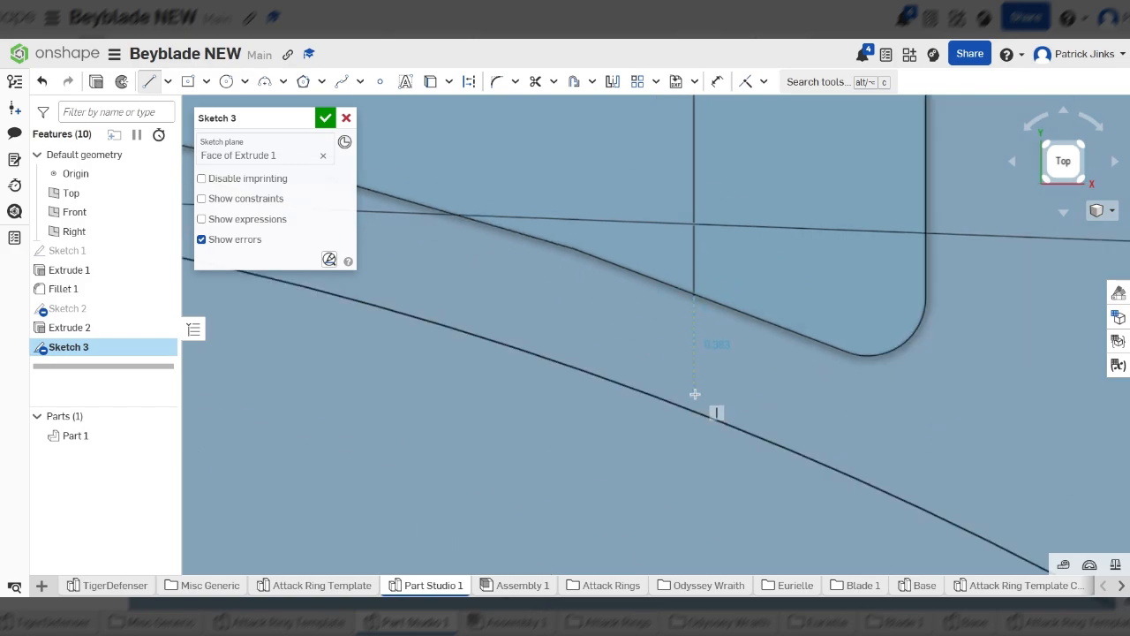
pyautogui.scroll(-5, 696, 410)
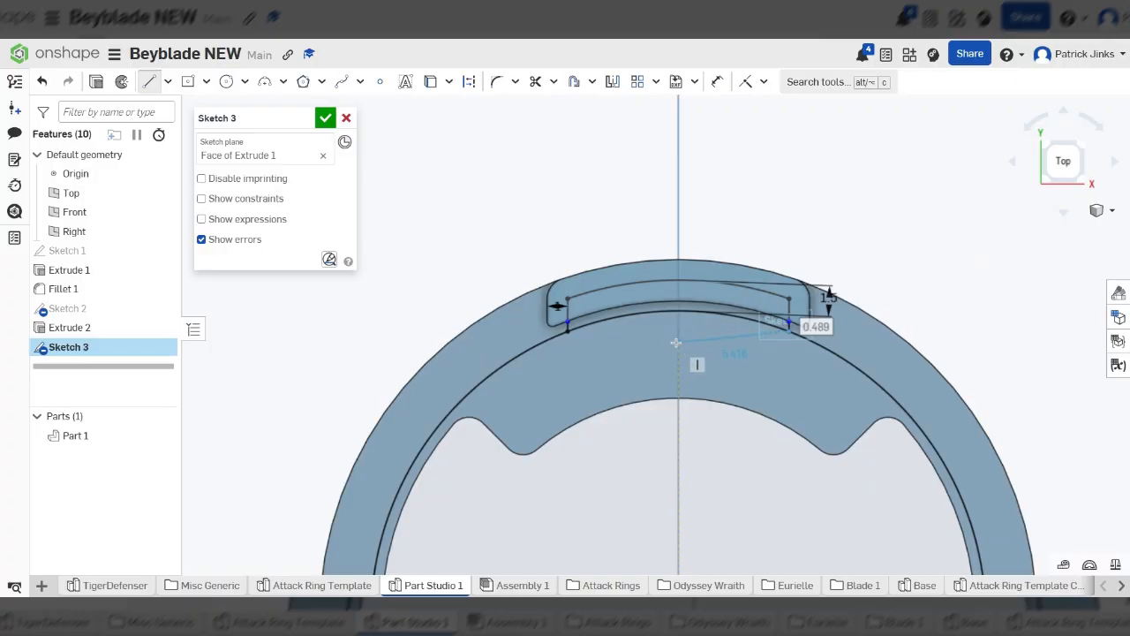
# Trim the circle so only the arc between the two extended side lines remains, closing the slot profile
pyautogui.click(535, 81)
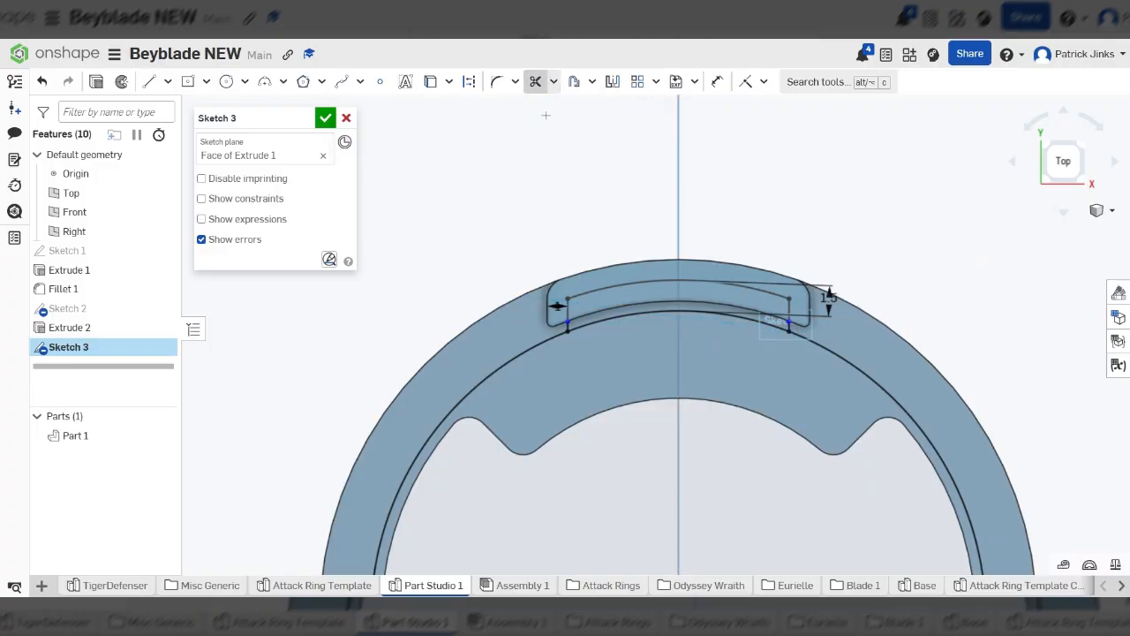
pyautogui.scroll(5, 668, 344)
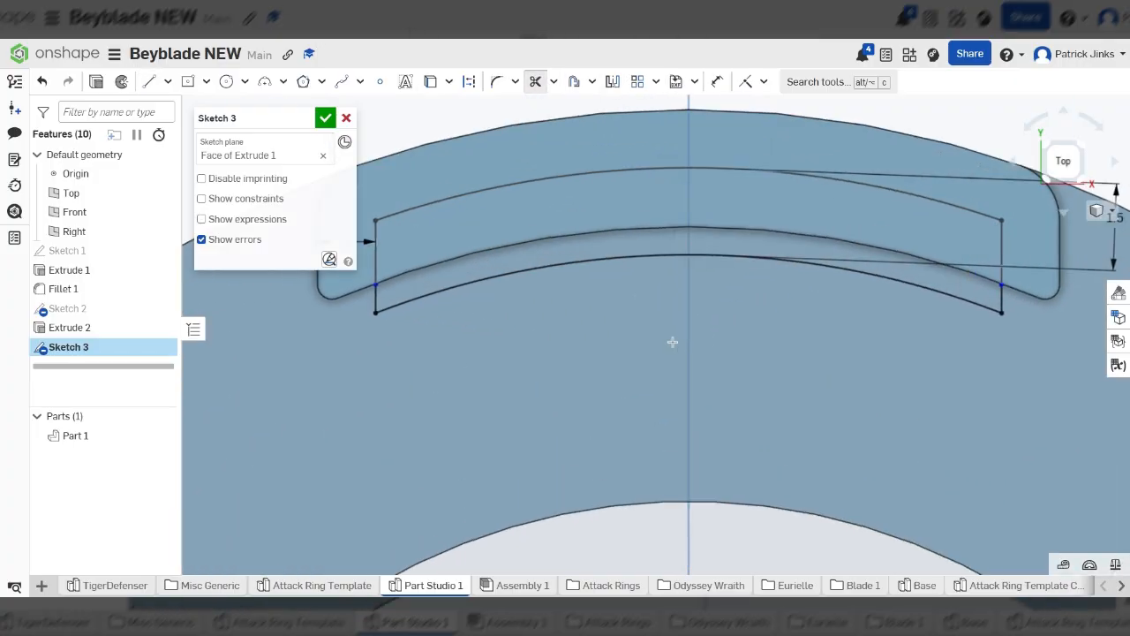
pyautogui.scroll(-1, 671, 341)
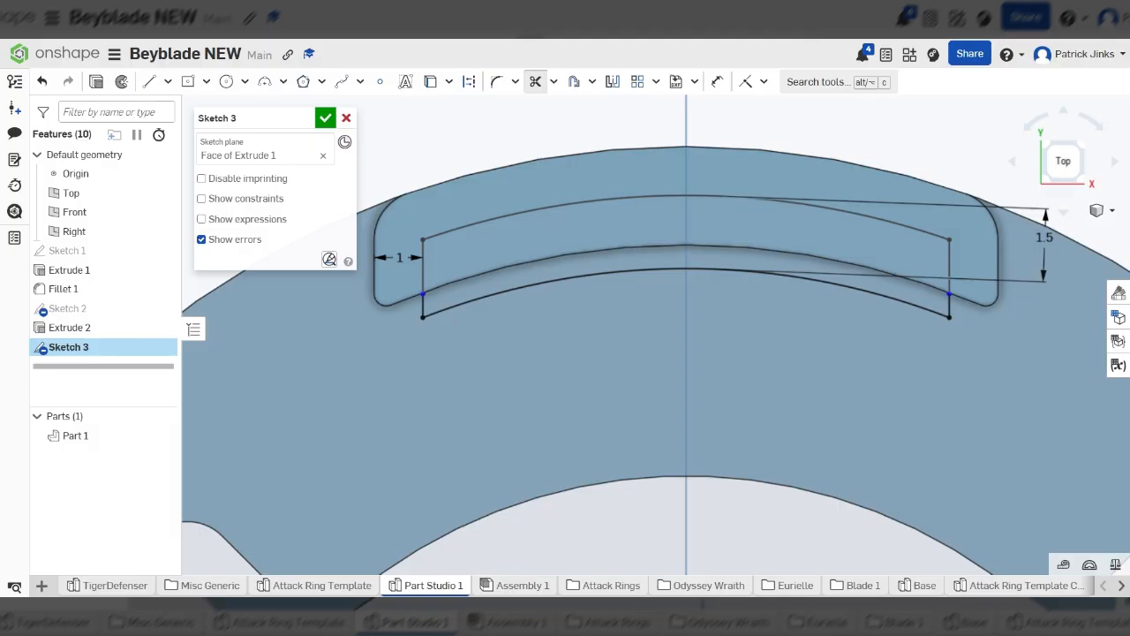
# Start an extrude of the slot profile as a Remove operation cutting into the ring
pyautogui.scroll(-5, 831, 349)
pyautogui.moveTo(781, 358); pyautogui.dragTo(788, 310, button='right')
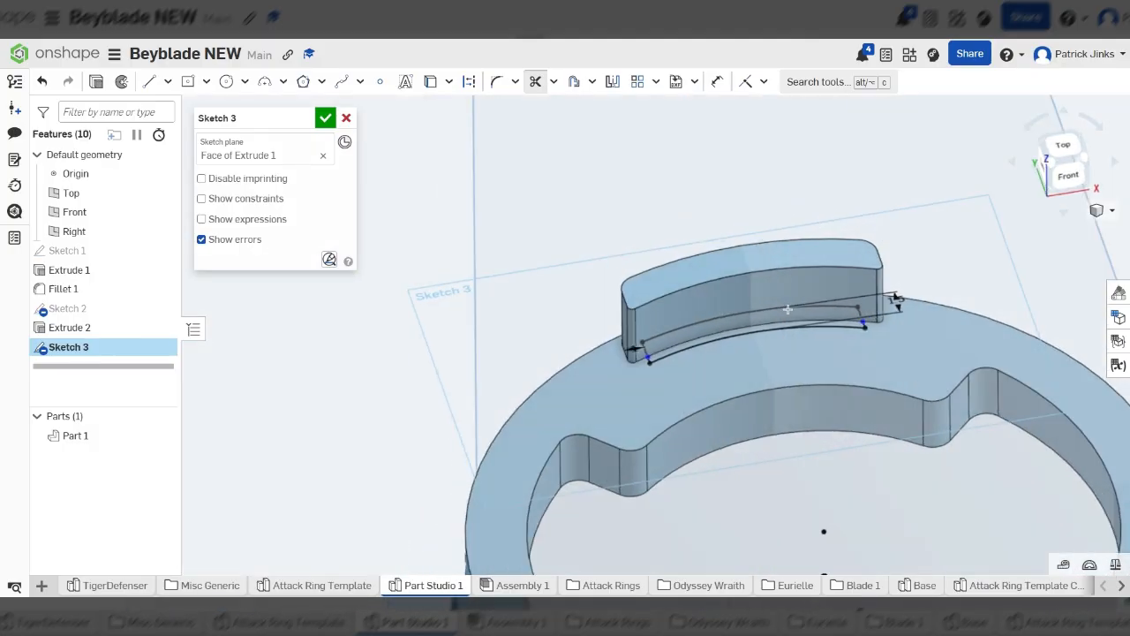
pyautogui.click(96, 82)
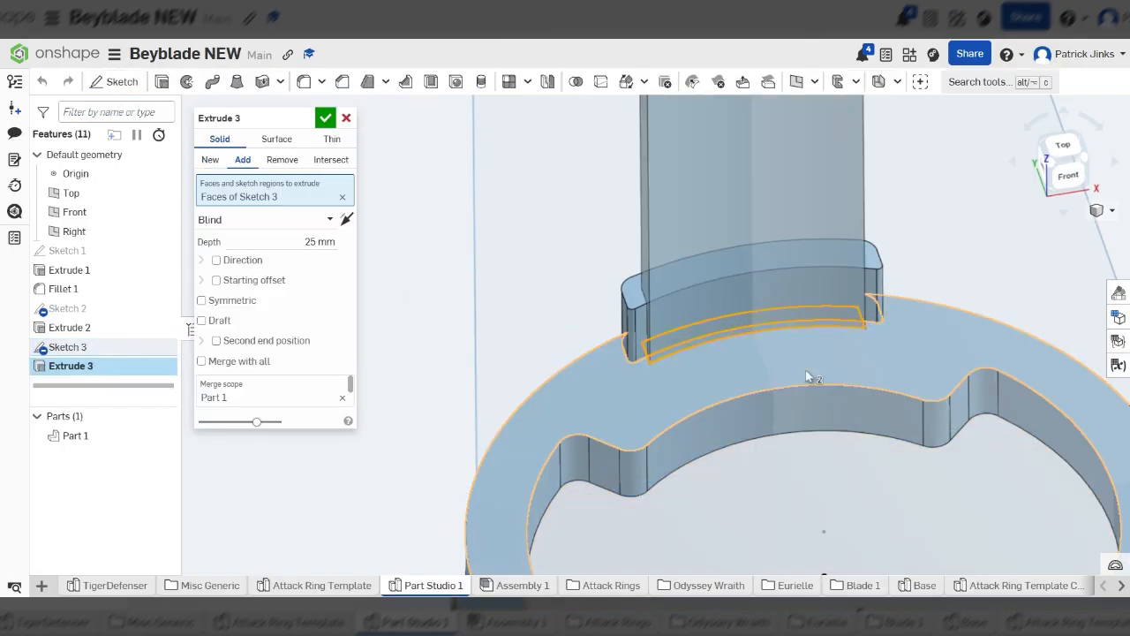
pyautogui.click(281, 159)
pyautogui.moveTo(822, 373); pyautogui.dragTo(758, 389, button='right')
pyautogui.scroll(5, 796, 308)
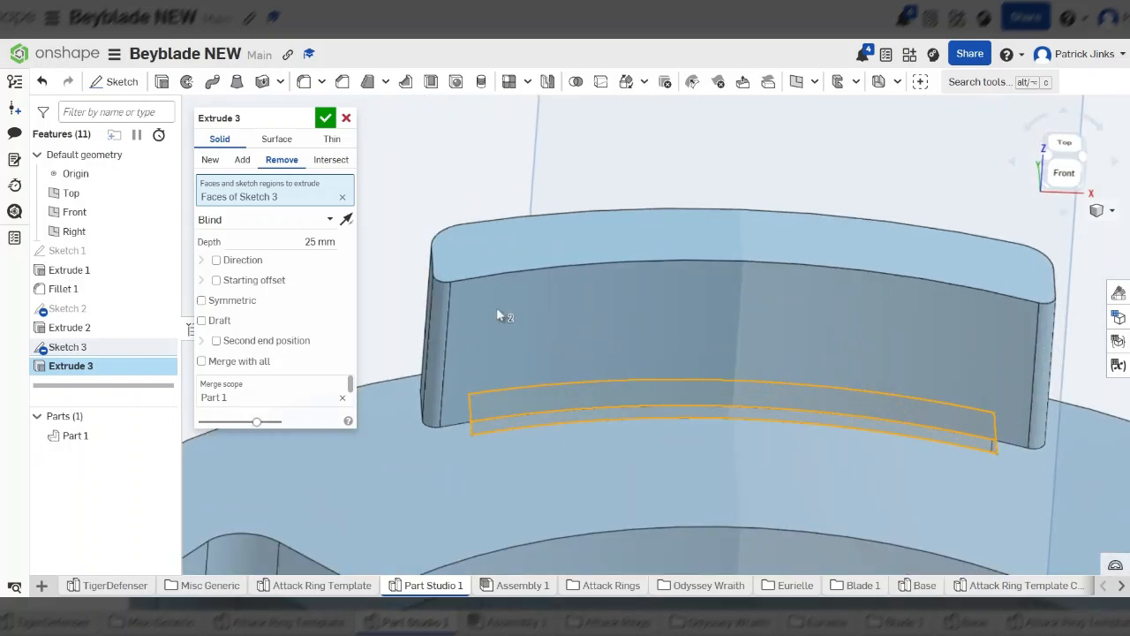
# Add a blind second end position with a depth of 2.5 mm into the raised tab and accept the slot cut
pyautogui.scroll(-4, 767, 402)
pyautogui.moveTo(767, 401); pyautogui.dragTo(749, 420, button='right')
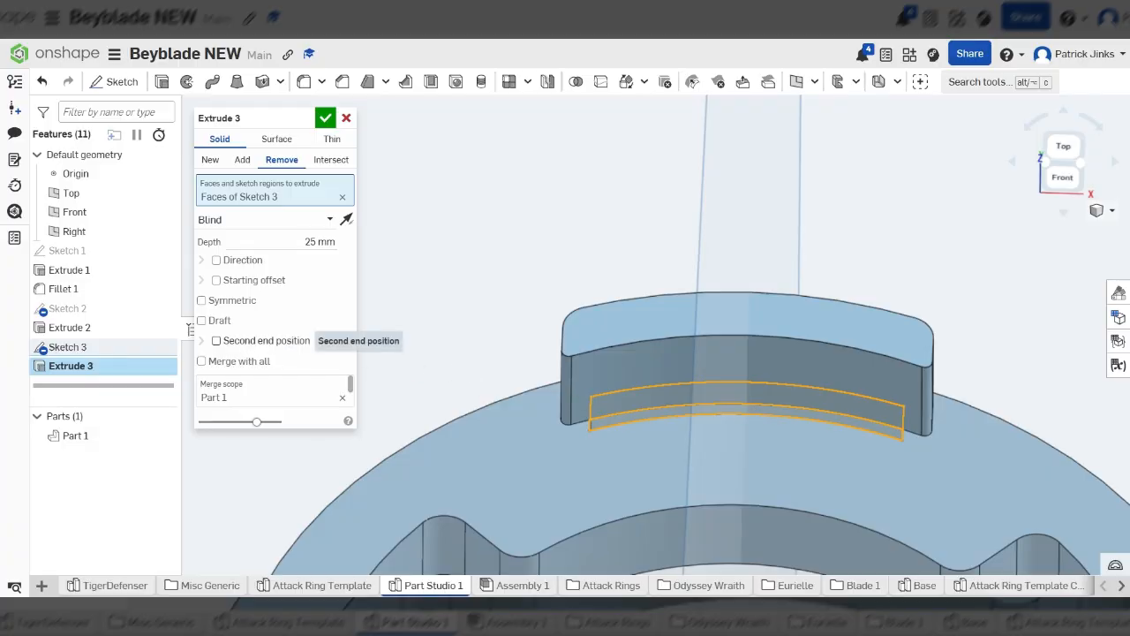
pyautogui.moveTo(888, 482); pyautogui.dragTo(887, 448, button='right')
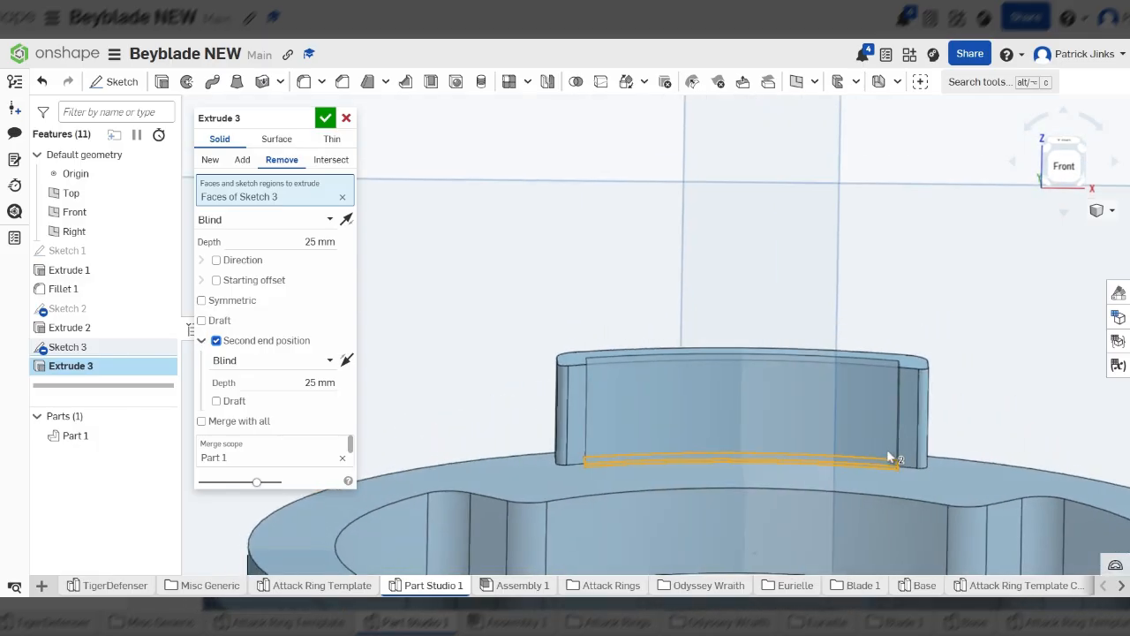
pyautogui.scroll(-6, 861, 477)
pyautogui.scroll(-3, 861, 484)
pyautogui.scroll(5, 891, 447)
pyautogui.scroll(-5, 776, 467)
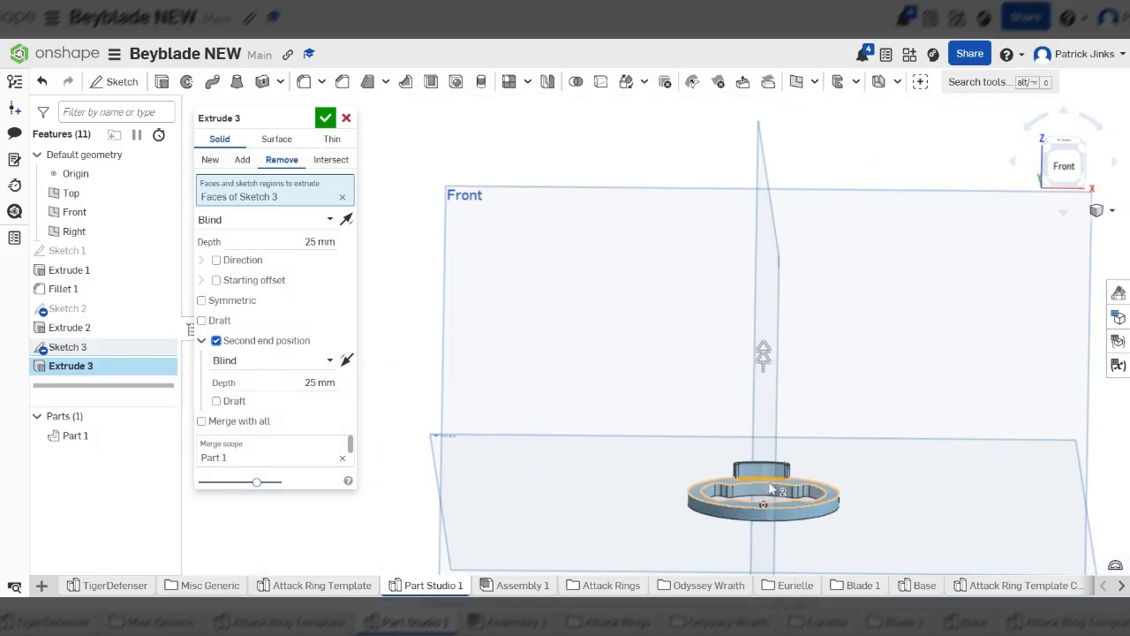
pyautogui.scroll(3, 770, 489)
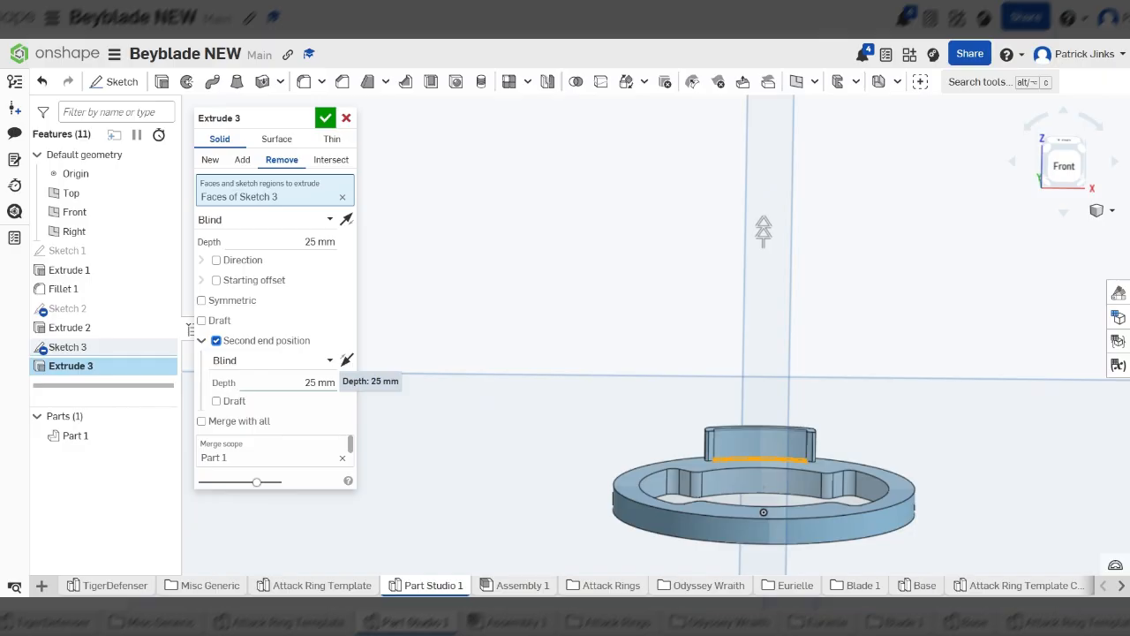
pyautogui.scroll(5, 875, 507)
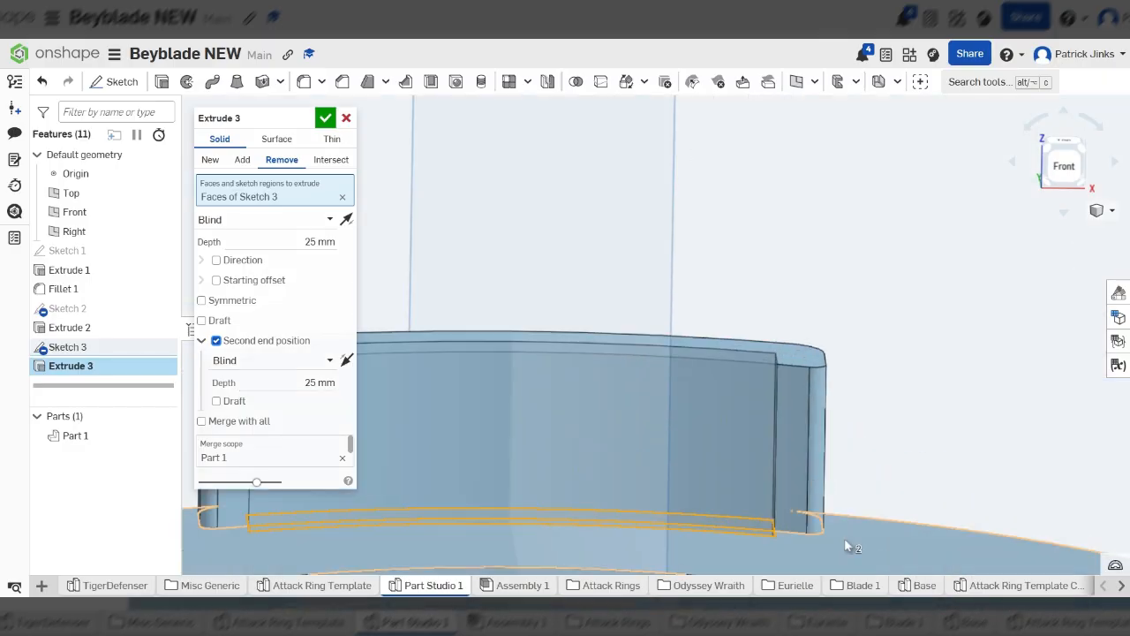
pyautogui.scroll(-3, 915, 360)
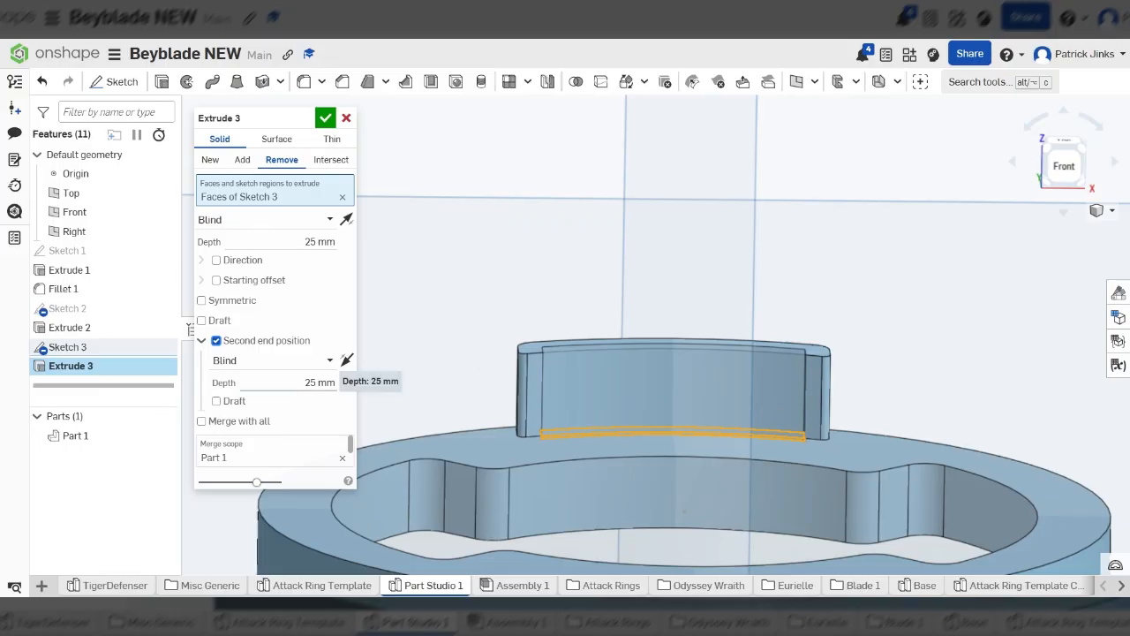
pyautogui.click(318, 382)
pyautogui.press('Return')
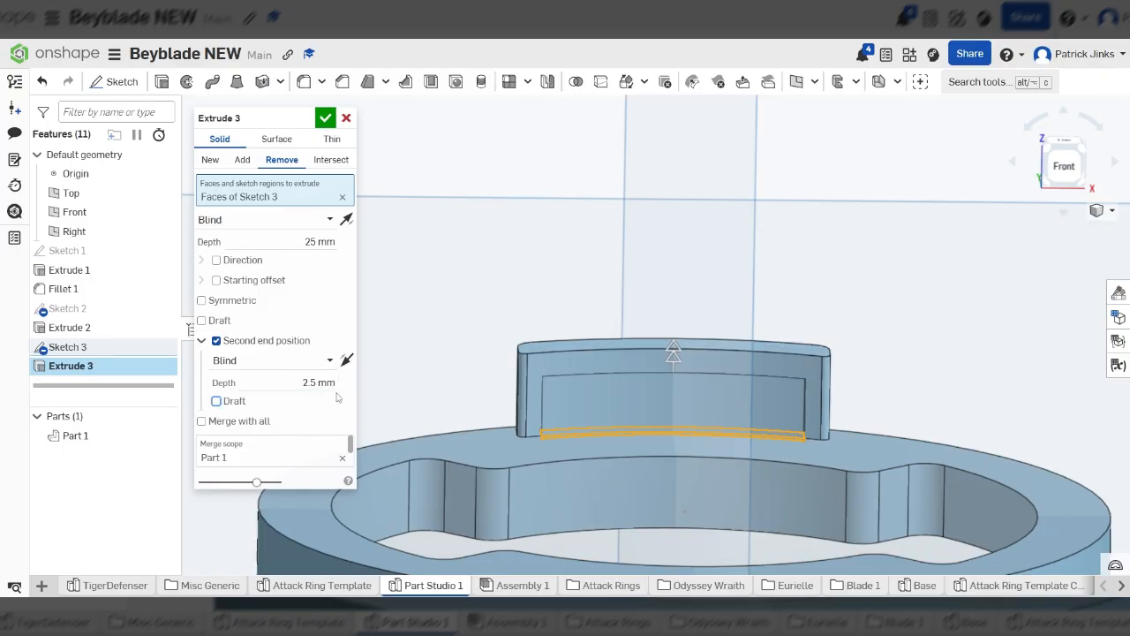
pyautogui.scroll(3, 595, 386)
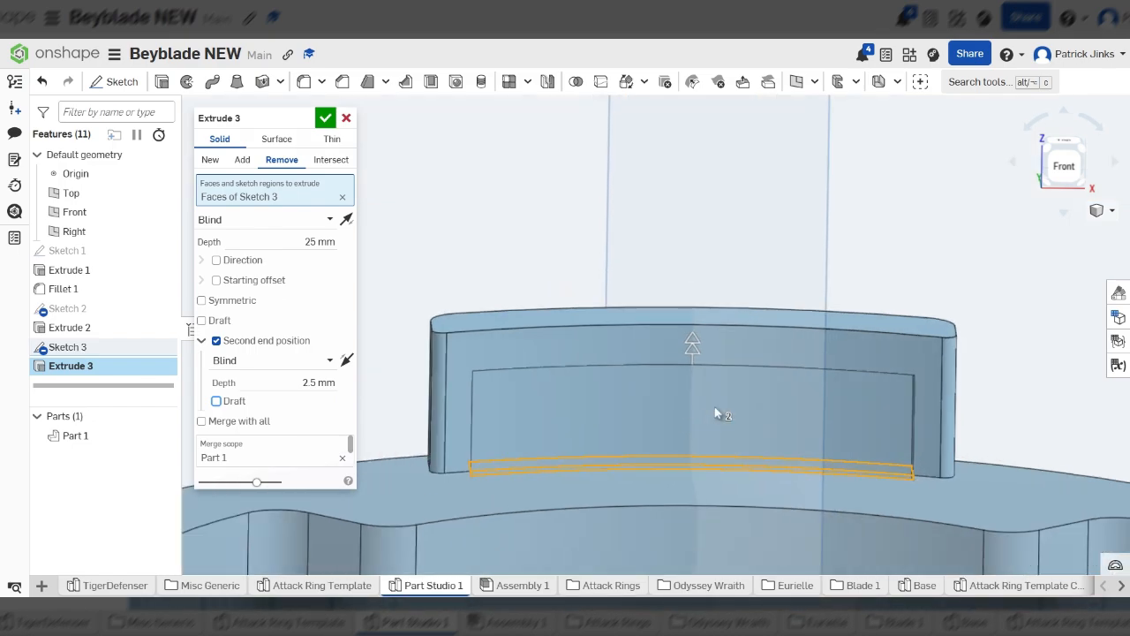
pyautogui.click(325, 117)
# Inspect the slot cut into the raised tab from several angles
pyautogui.scroll(-5, 782, 340)
pyautogui.moveTo(794, 403)
pyautogui.mouseDown(button='right')
pyautogui.moveTo(807, 433)
pyautogui.moveTo(800, 412)
pyautogui.mouseUp(button='right')
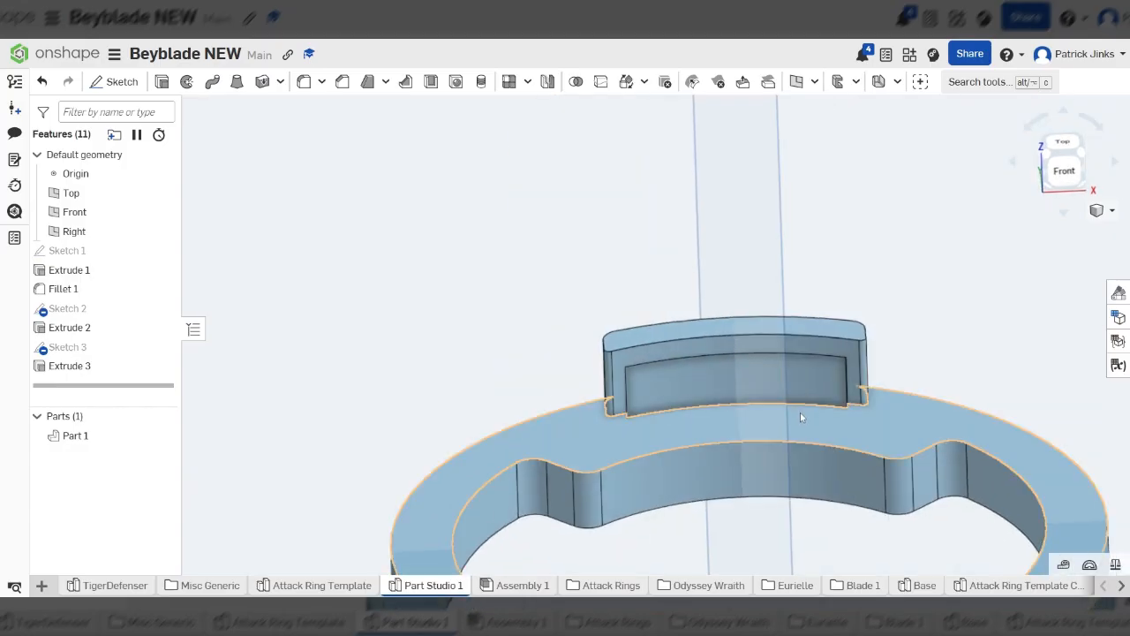
pyautogui.rightClick(800, 413)
pyautogui.click(817, 395)
pyautogui.click(74, 212)
pyautogui.moveTo(734, 499); pyautogui.dragTo(762, 414, button='right')
pyautogui.scroll(-8, 761, 414)
pyautogui.press('Escape')
pyautogui.scroll(10, 759, 415)
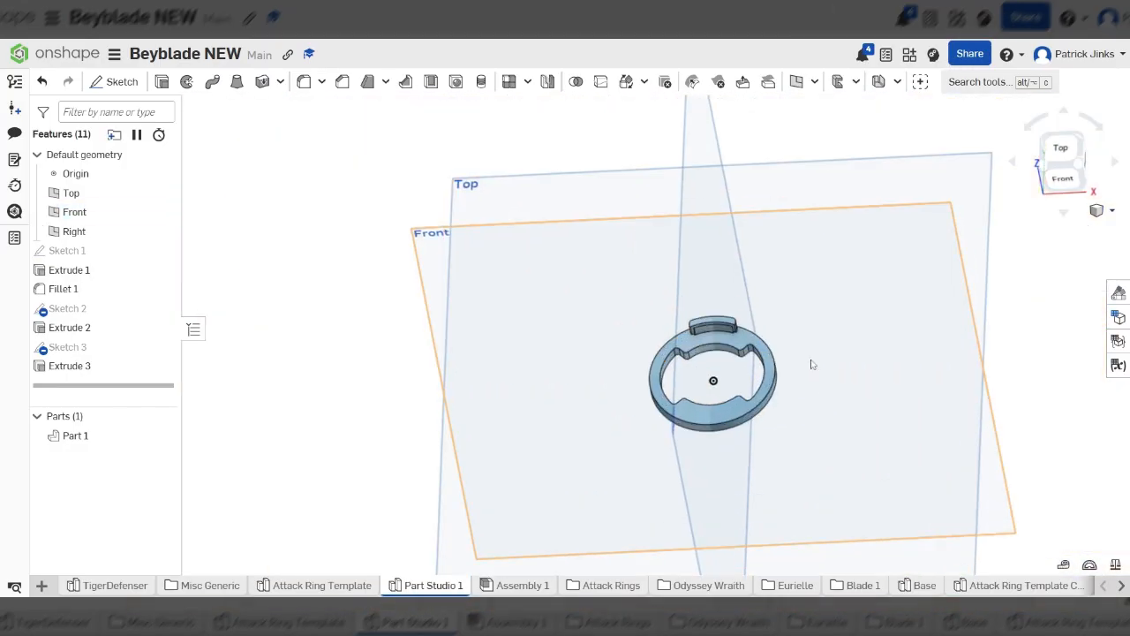
pyautogui.scroll(3, 734, 415)
pyautogui.moveTo(734, 414); pyautogui.dragTo(724, 388, button='right')
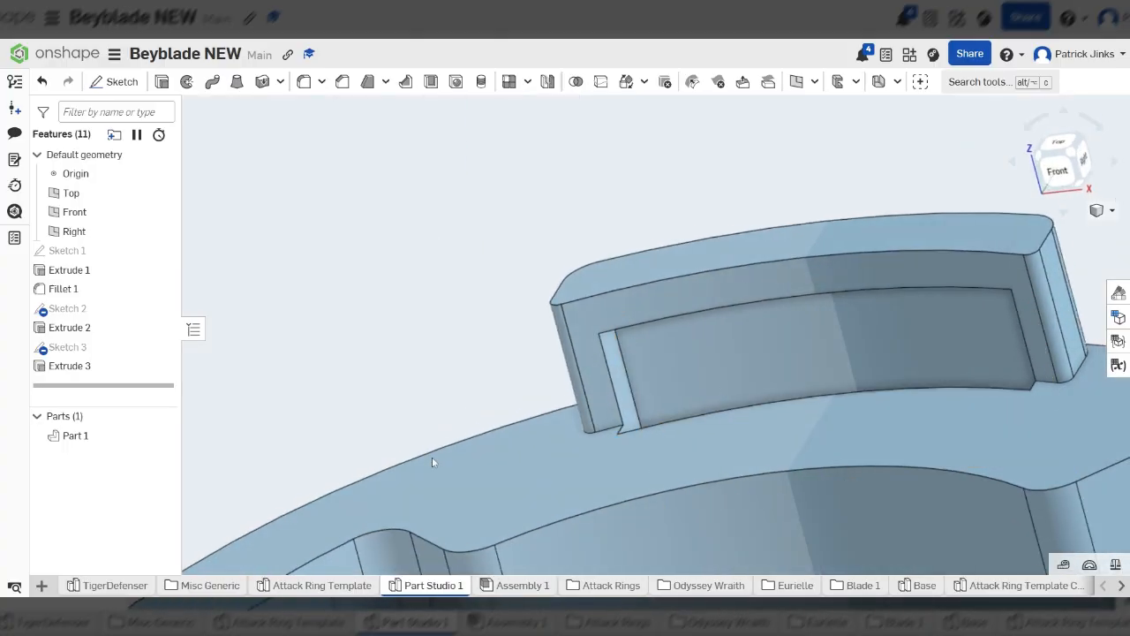
# Switch to the Attack Ring Template part studio and check the radius of the fillet at the tab slot's inner corner
pyautogui.click(342, 588)
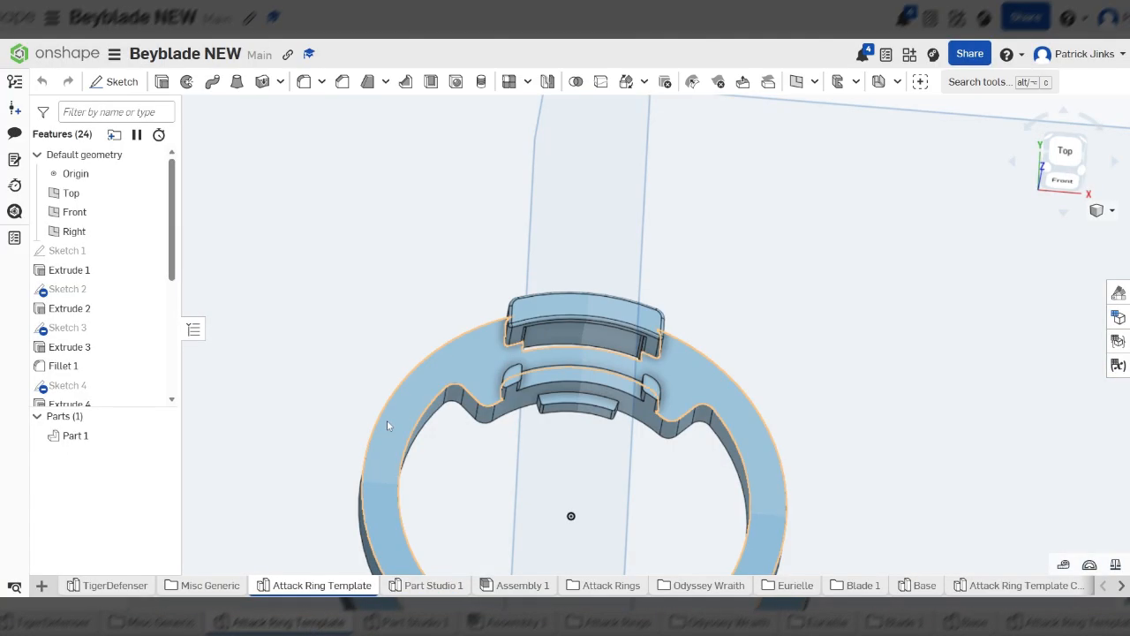
pyautogui.scroll(5, 600, 361)
pyautogui.moveTo(600, 353); pyautogui.dragTo(568, 328, button='right')
pyautogui.scroll(5, 568, 328)
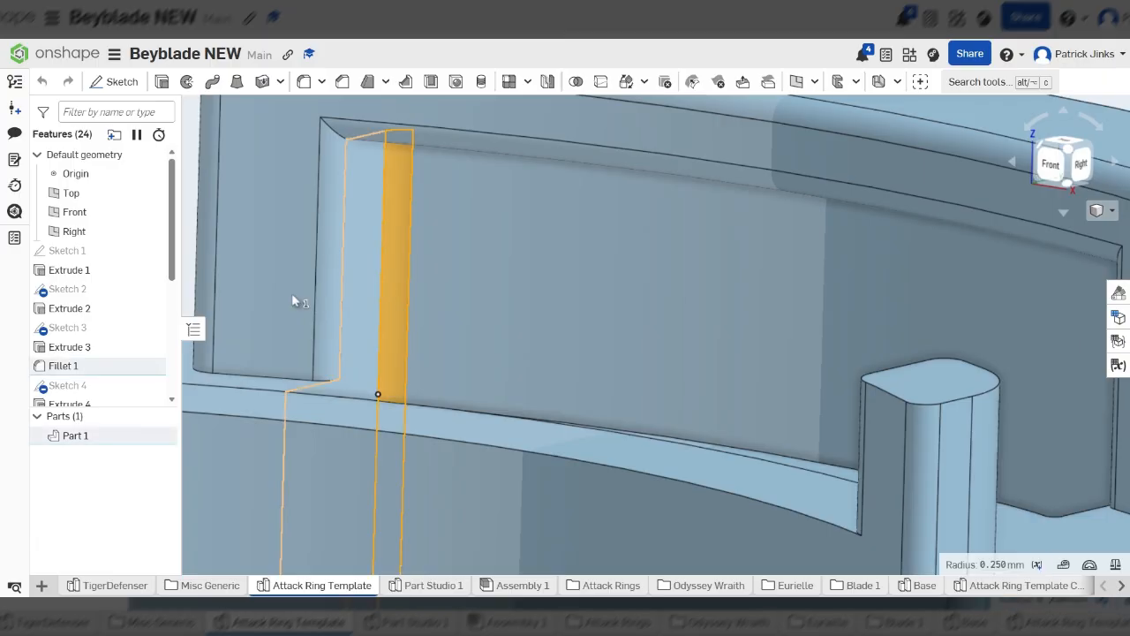
# Open the template's Fillet 1 to review its selected edges and radius, and close it
pyautogui.doubleClick(112, 366)
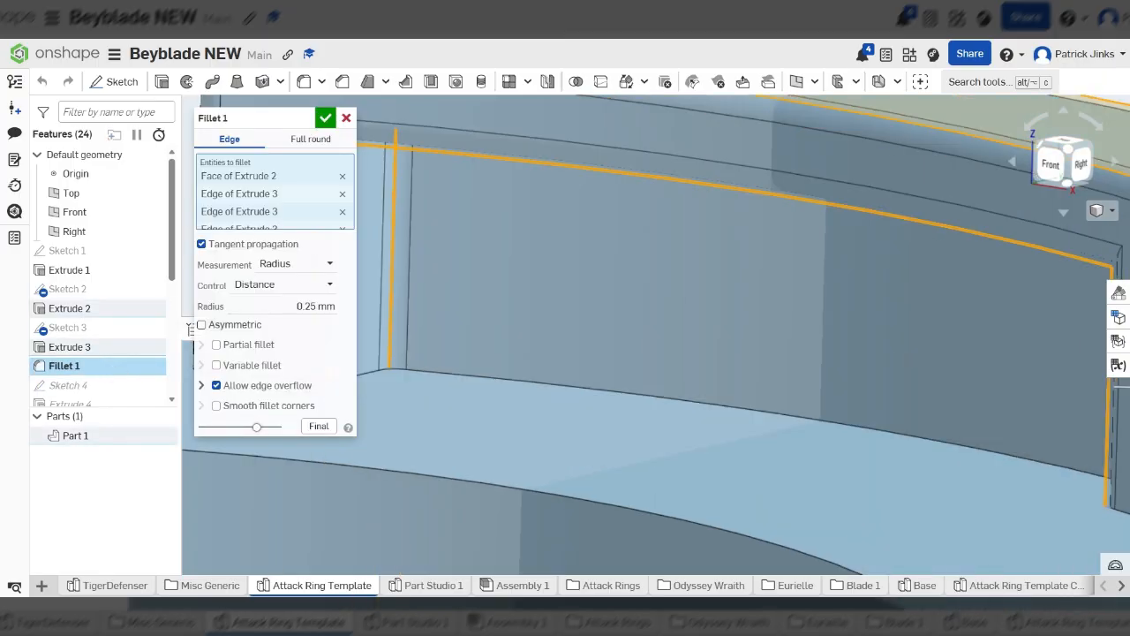
pyautogui.click(327, 118)
pyautogui.scroll(-8, 581, 415)
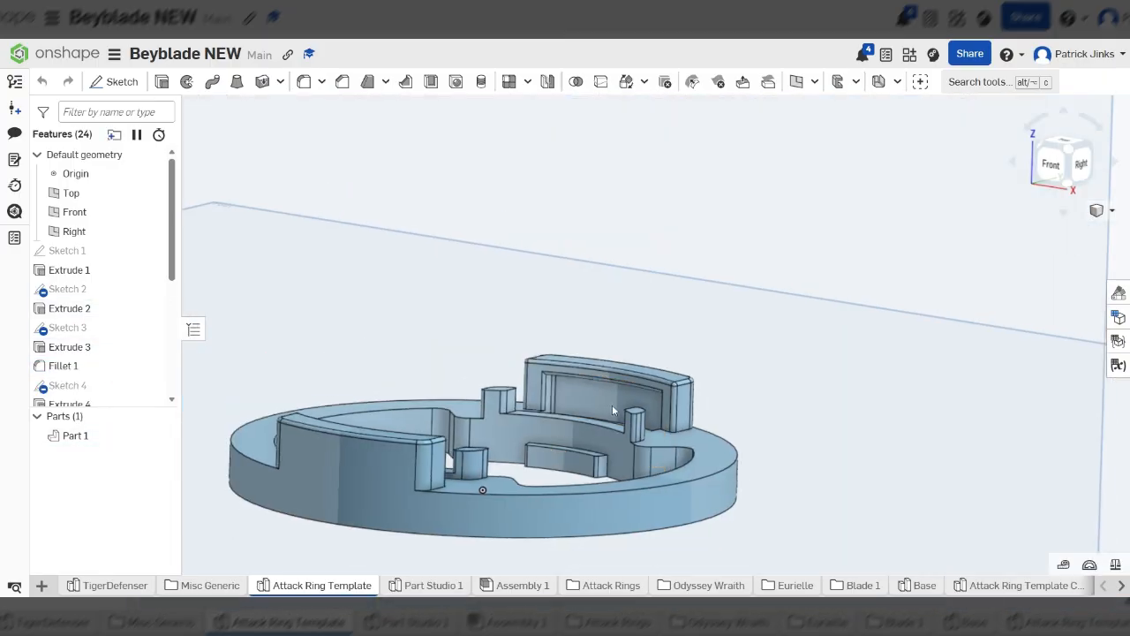
pyautogui.moveTo(583, 413); pyautogui.dragTo(644, 409, button='right')
# Switch to Part Studio 1 and inspect the slotted raised tab for comparison with the template
pyautogui.click(431, 587)
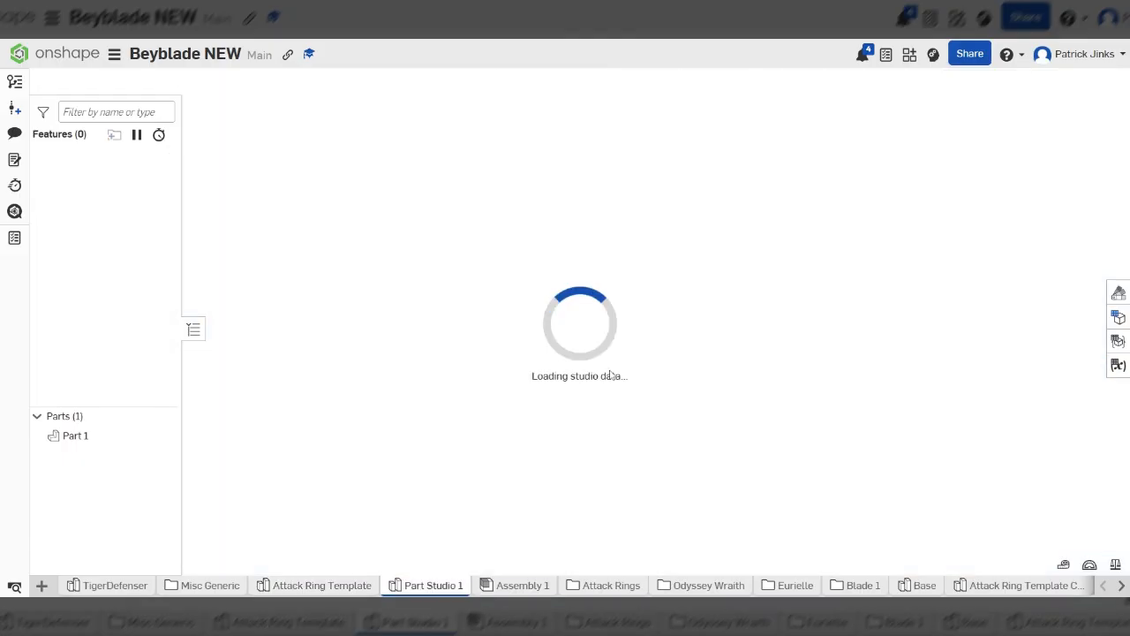
pyautogui.moveTo(798, 319); pyautogui.dragTo(814, 315, button='right')
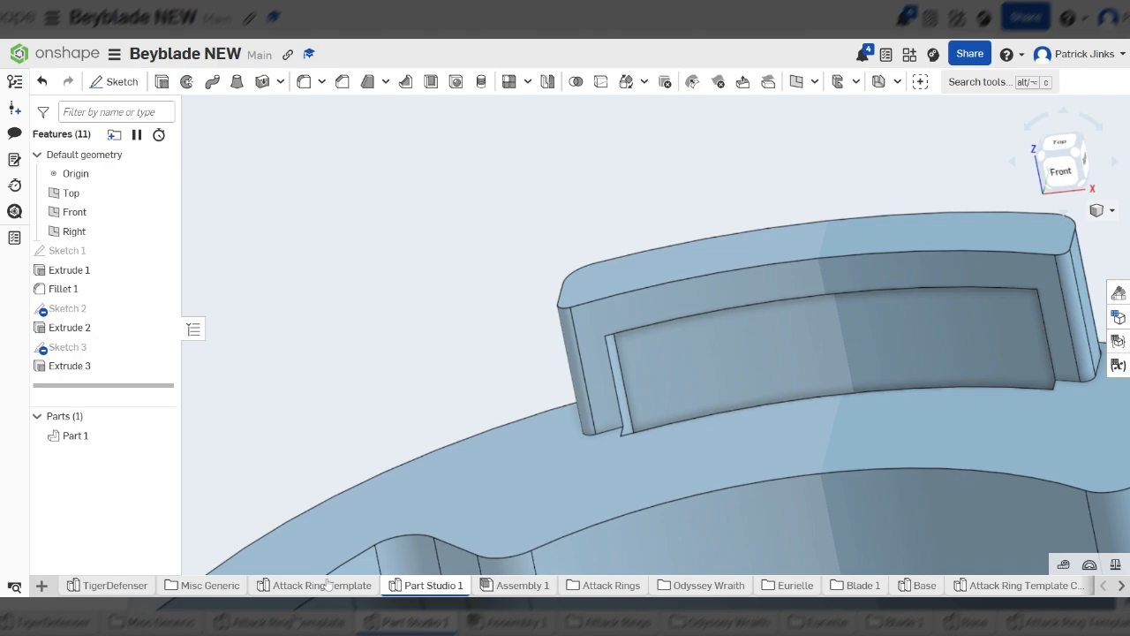
pyautogui.scroll(5, 716, 364)
pyautogui.scroll(-8, 726, 387)
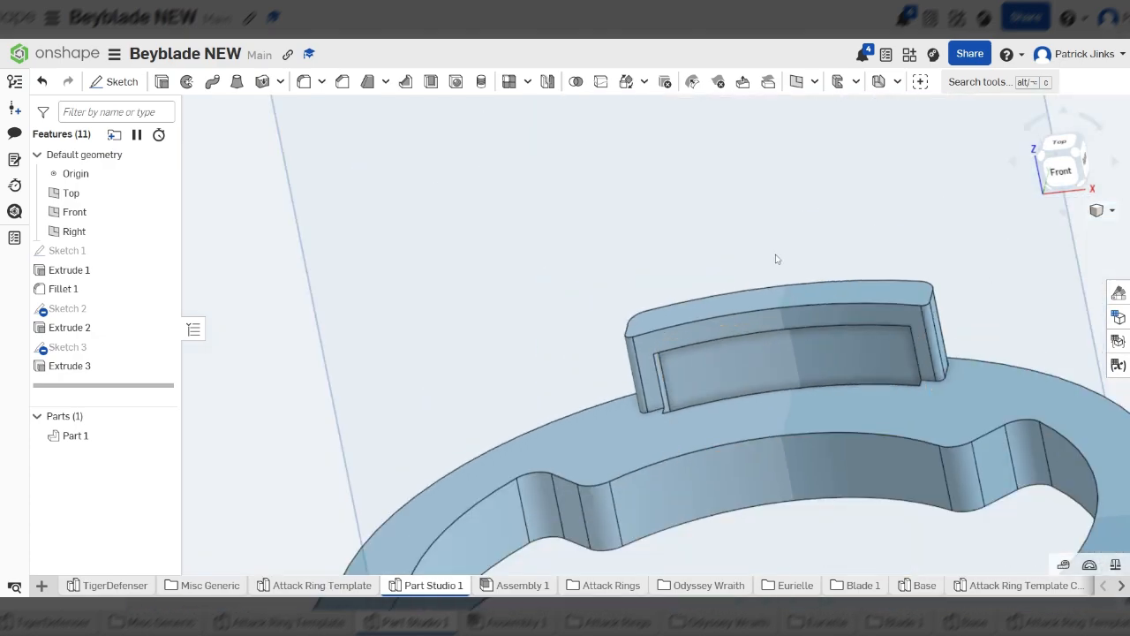
pyautogui.moveTo(973, 366); pyautogui.dragTo(615, 321, button='right')
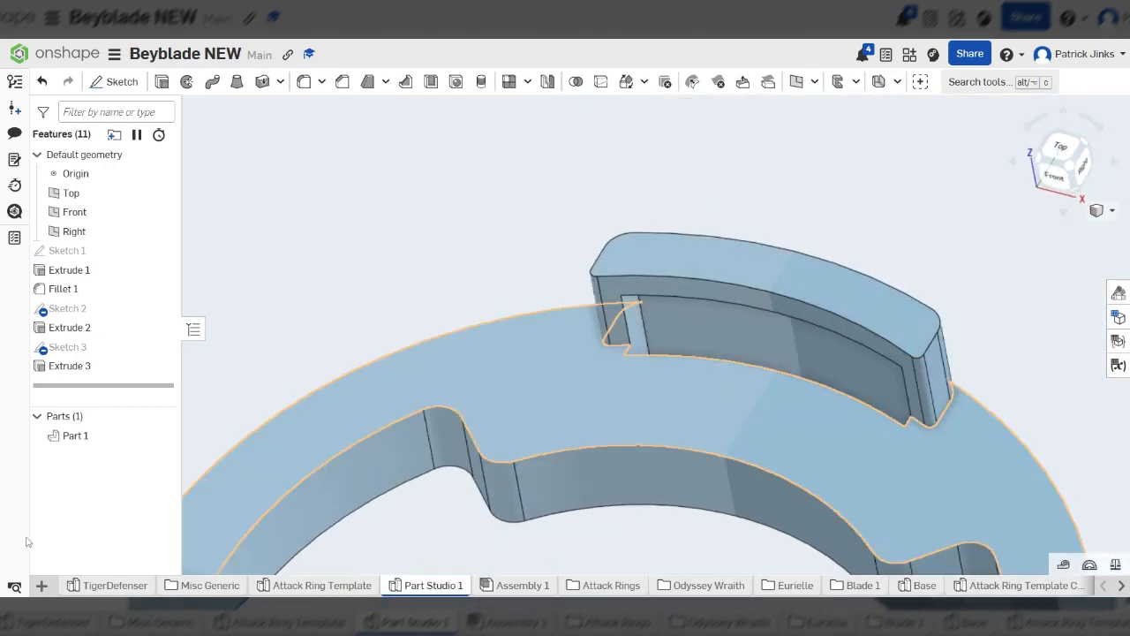
# Return to the Attack Ring Template part studio and examine the rounded edges at the end of the raised tab
pyautogui.click(305, 586)
pyautogui.moveTo(729, 358); pyautogui.dragTo(647, 384, button='right')
pyautogui.scroll(5, 910, 406)
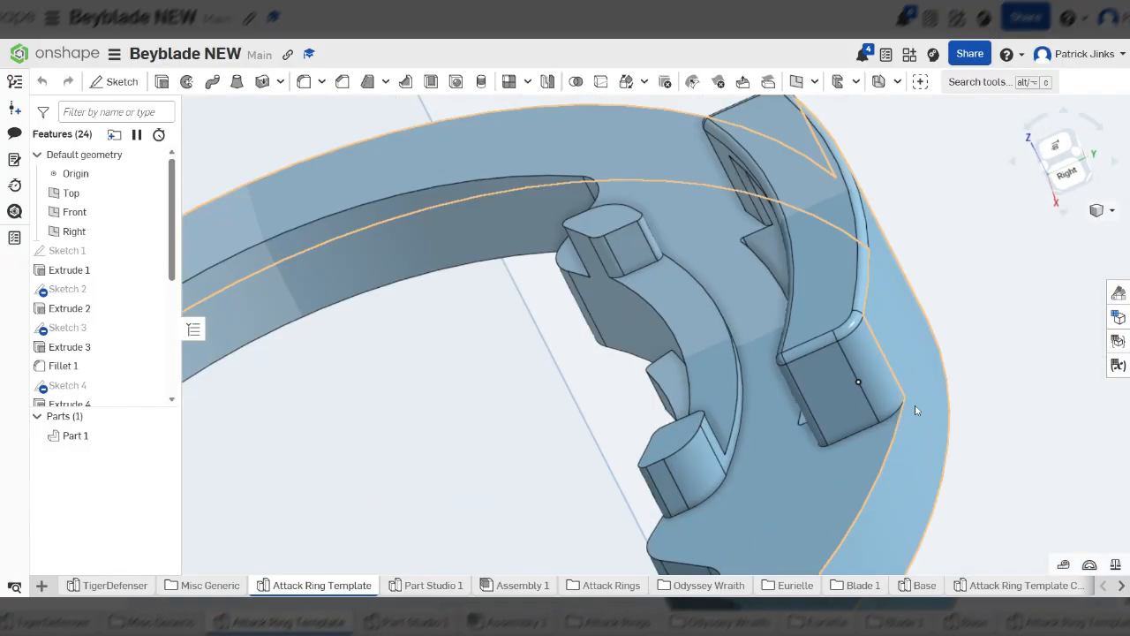
pyautogui.scroll(5, 915, 410)
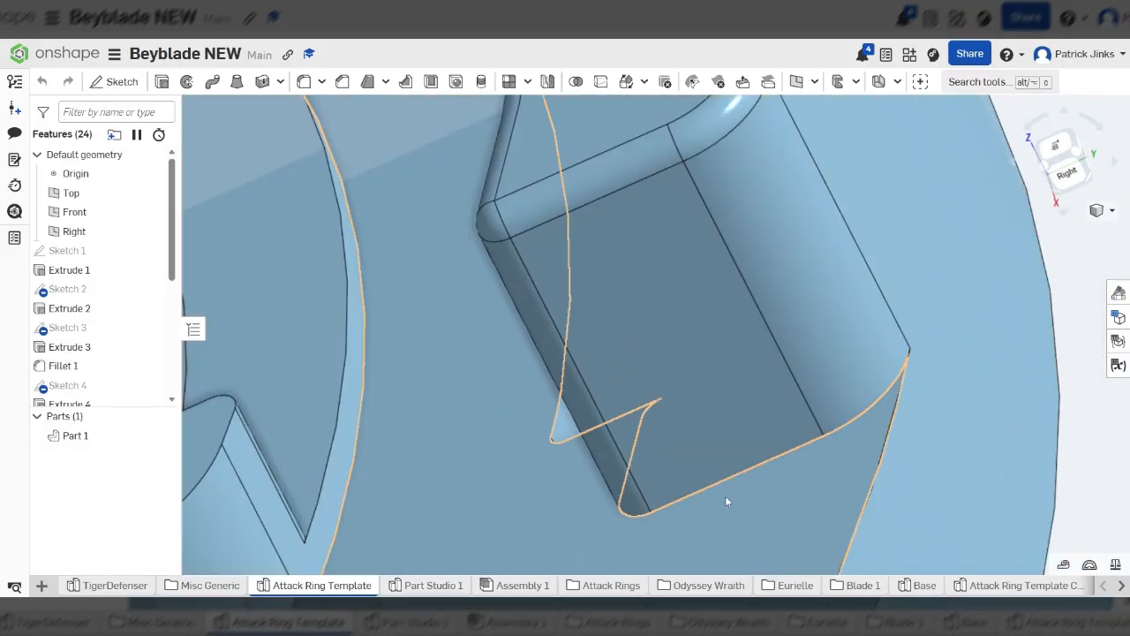
pyautogui.moveTo(699, 414); pyautogui.dragTo(579, 388, button='right')
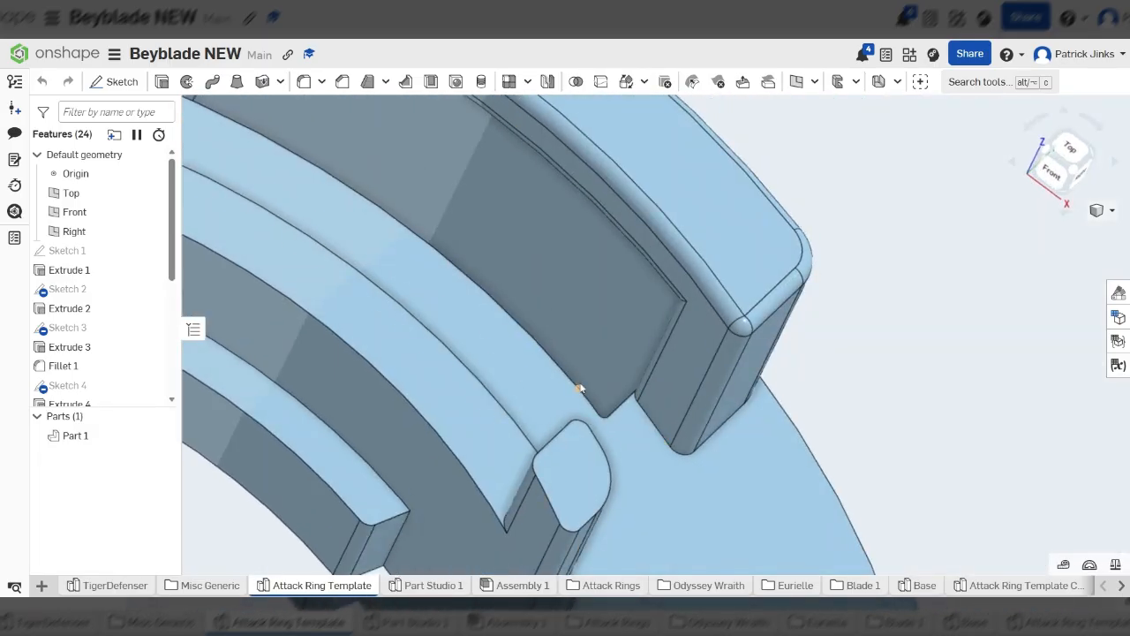
pyautogui.moveTo(727, 412); pyautogui.dragTo(698, 406, button='right')
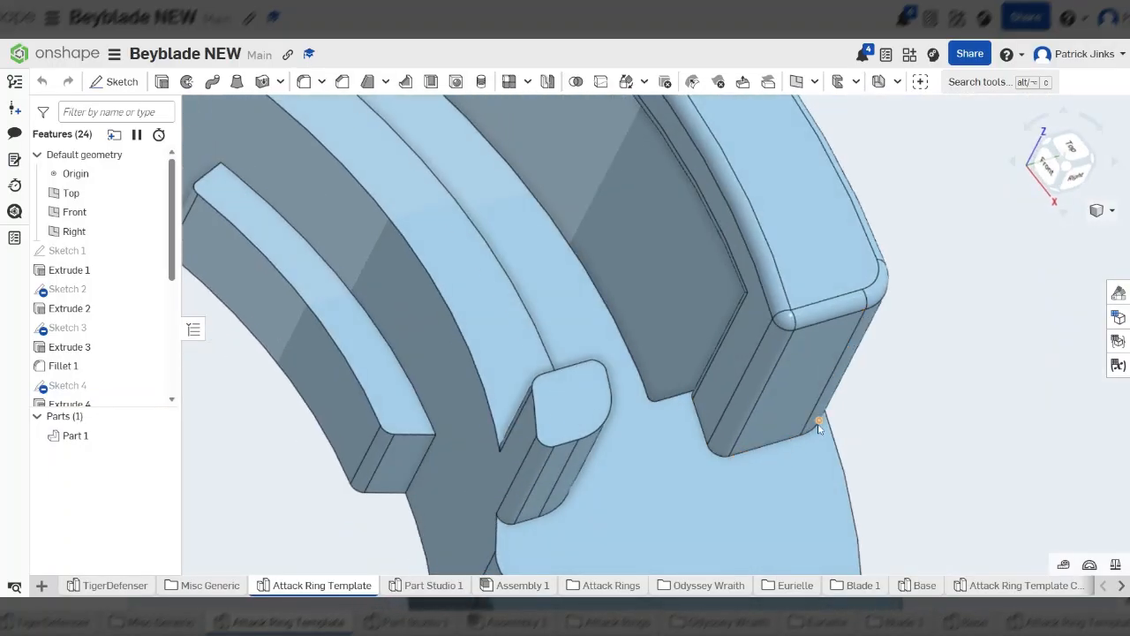
pyautogui.scroll(-5, 702, 379)
# Examine the template's slot and its rounded corners from the underside of the ring
pyautogui.moveTo(783, 364); pyautogui.dragTo(632, 319, button='right')
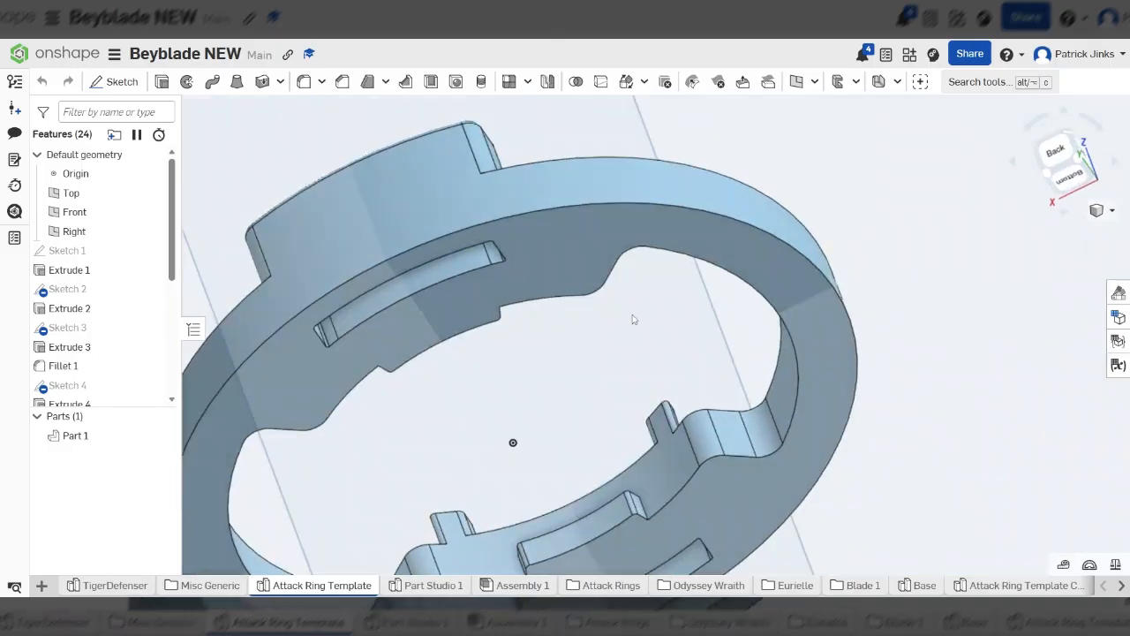
pyautogui.scroll(8, 632, 319)
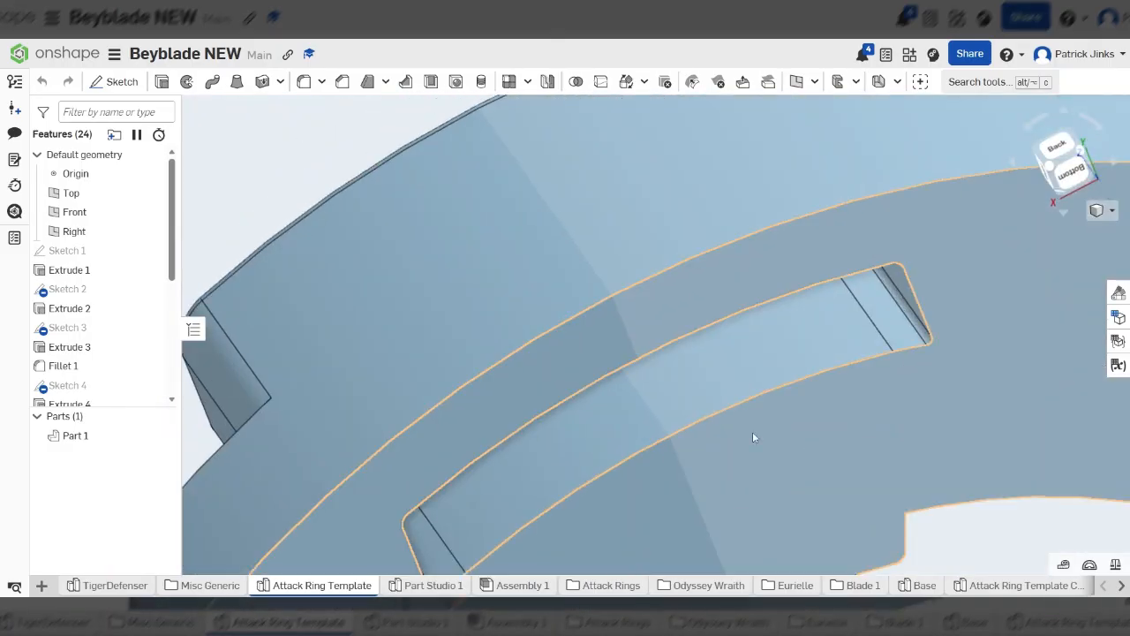
pyautogui.scroll(-10, 758, 440)
pyautogui.moveTo(662, 432); pyautogui.dragTo(751, 388, button='right')
pyautogui.scroll(7, 847, 450)
pyautogui.scroll(-3, 657, 361)
# In Part Studio 1, start a 0.25 mm radius fillet on the top face of the raised tab
pyautogui.click(417, 588)
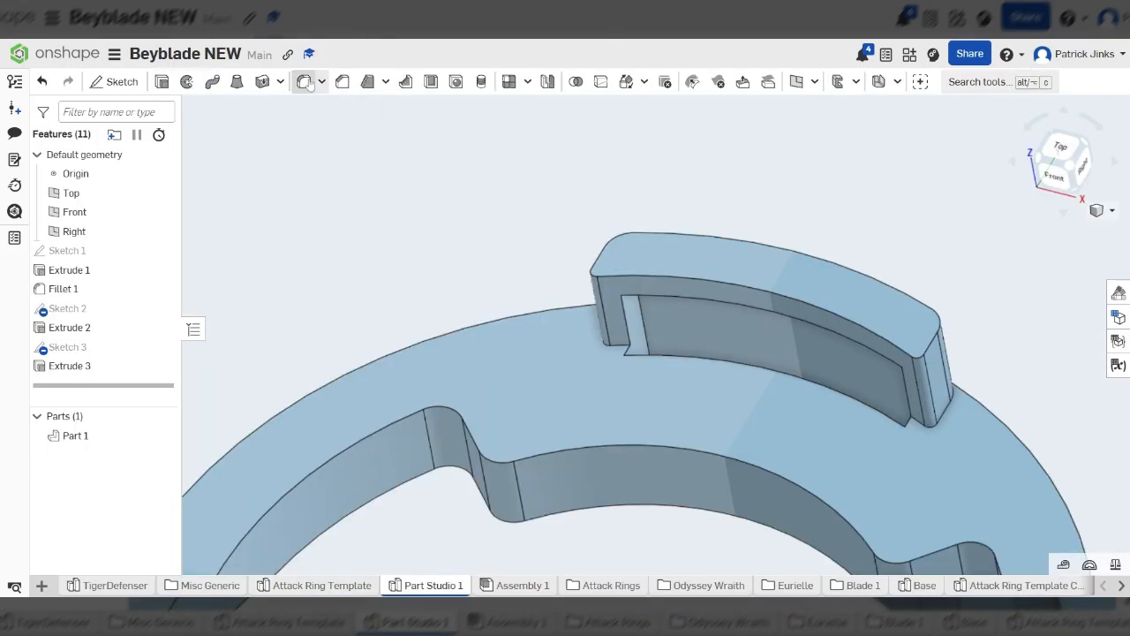
pyautogui.click(305, 81)
pyautogui.scroll(2, 757, 323)
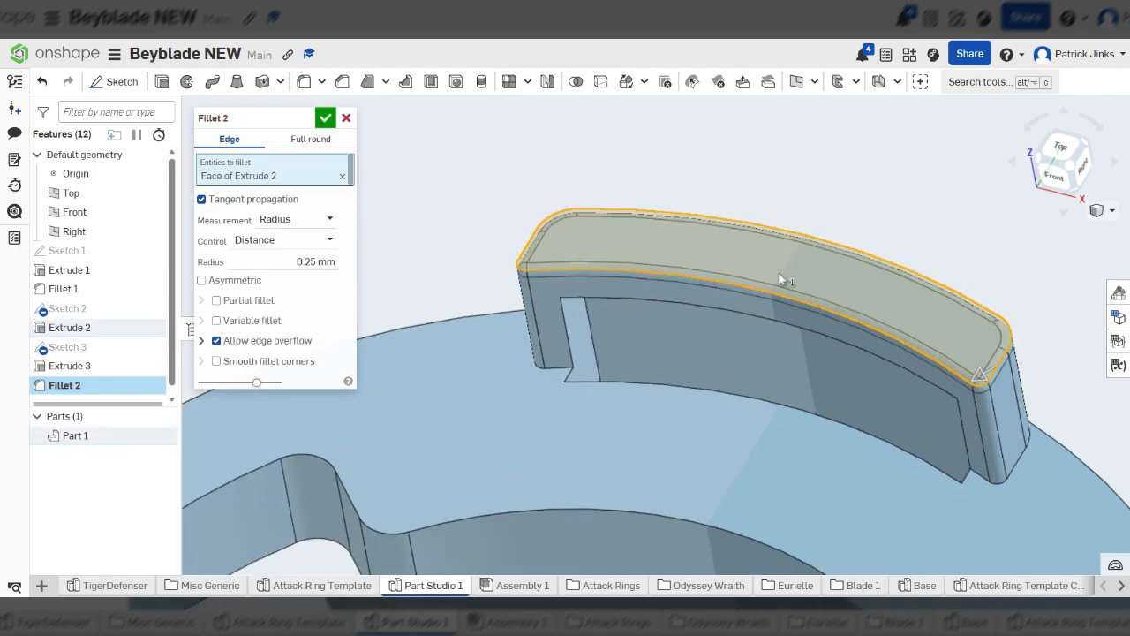
pyautogui.moveTo(883, 409); pyautogui.dragTo(906, 380, button='right')
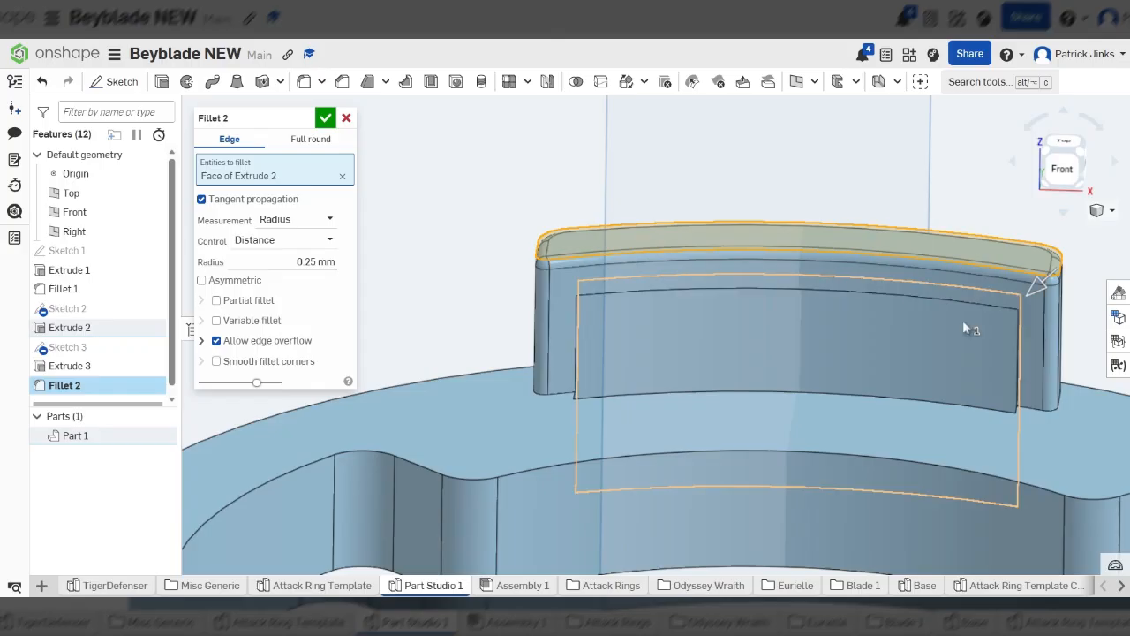
# Add the slot's upper inside face and its two rear vertical corner edges to the fillet selection
pyautogui.moveTo(1002, 320); pyautogui.dragTo(641, 482, button='right')
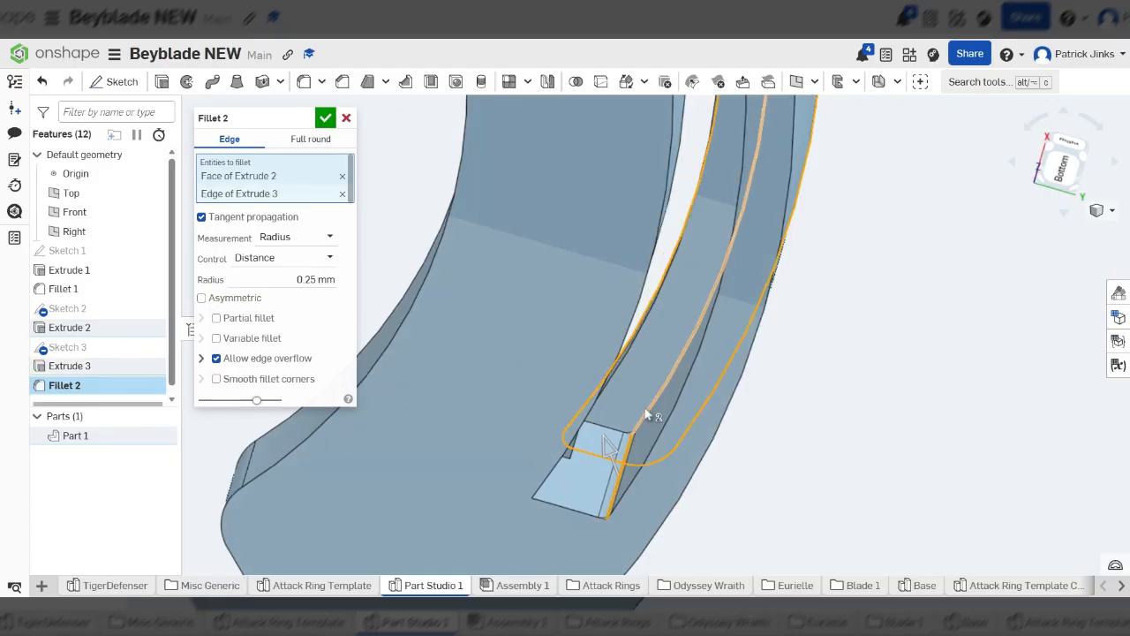
pyautogui.moveTo(662, 384); pyautogui.dragTo(697, 372, button='right')
pyautogui.scroll(-5, 696, 372)
pyautogui.moveTo(869, 244)
pyautogui.mouseDown(button='right')
pyautogui.moveTo(804, 229)
pyautogui.moveTo(855, 252)
pyautogui.mouseUp(button='right')
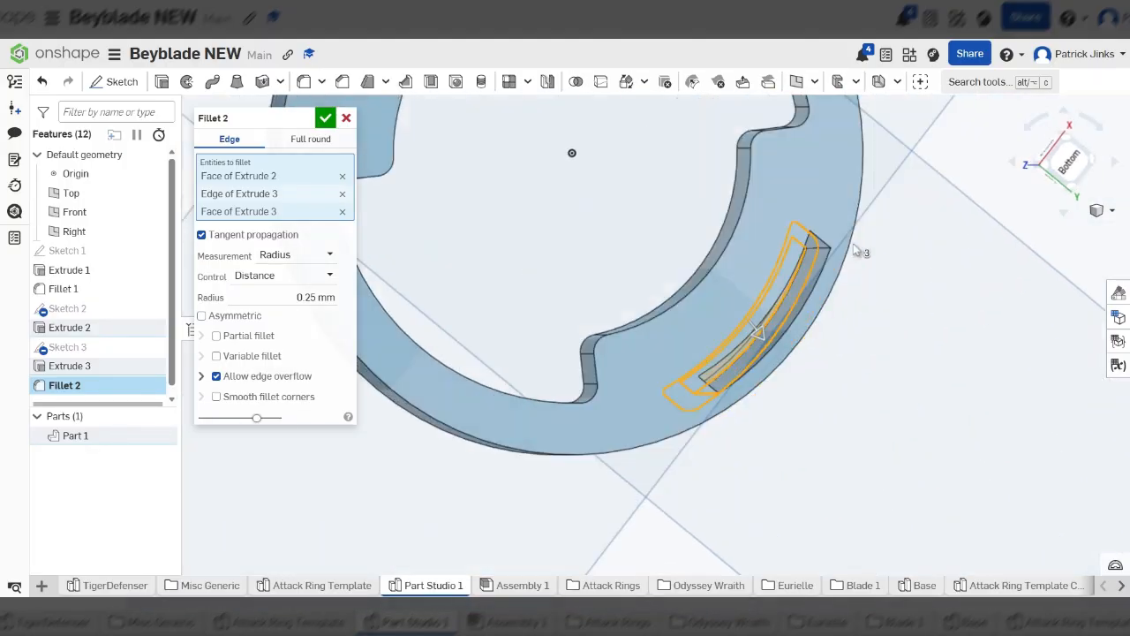
pyautogui.scroll(5, 846, 246)
pyautogui.click(817, 249)
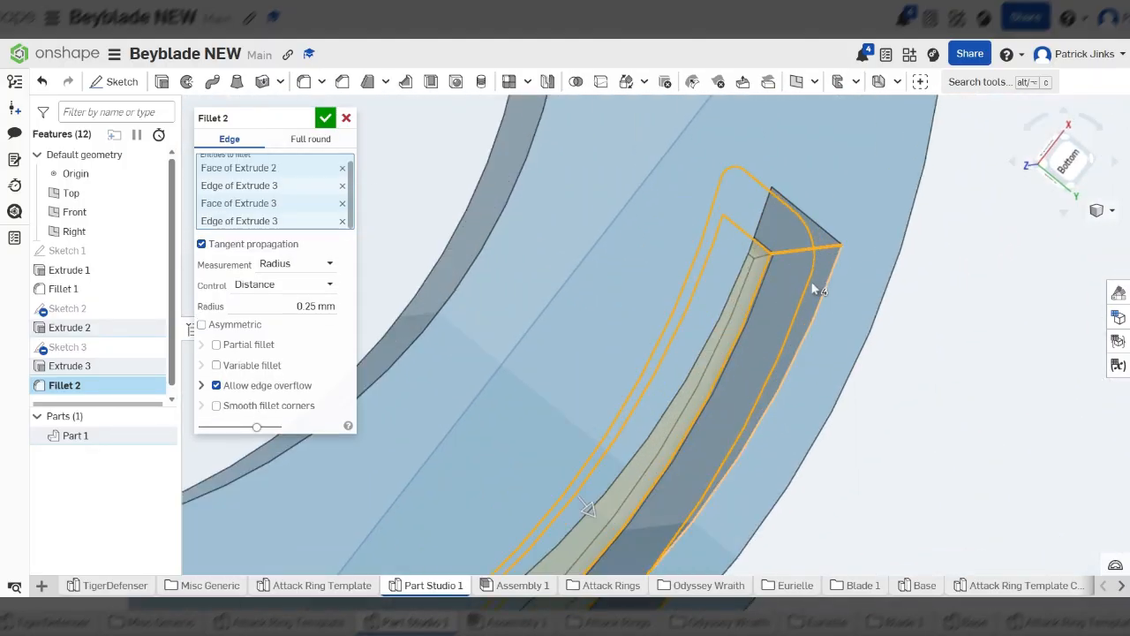
# Add the two vertical edges of the slot opening on the tab's inner side to the fillet
pyautogui.moveTo(810, 285); pyautogui.dragTo(858, 248, button='right')
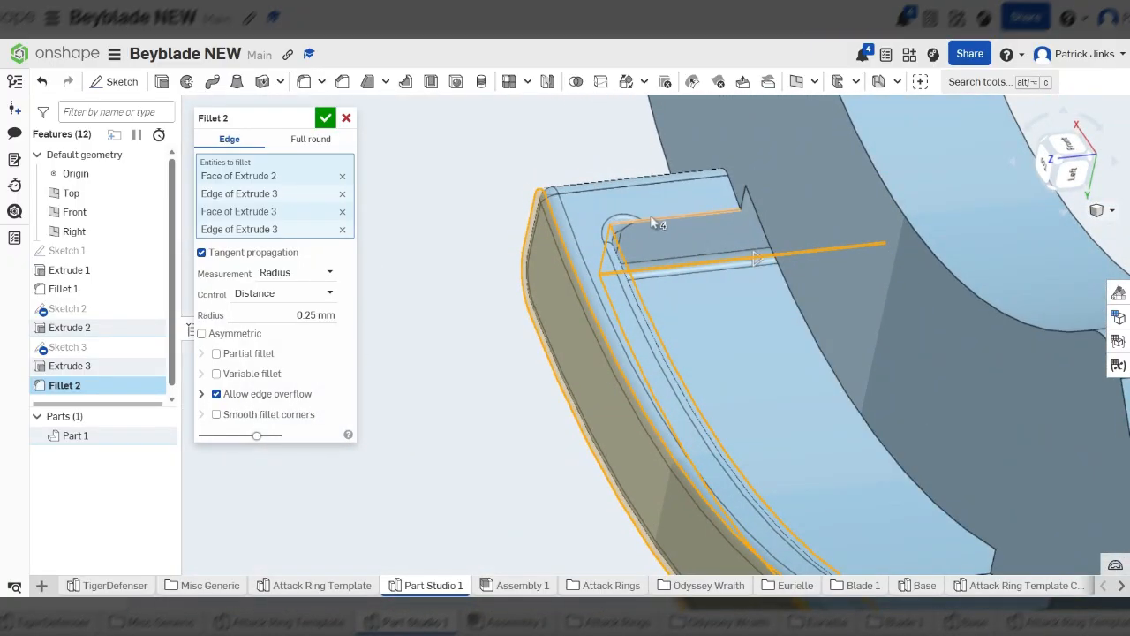
pyautogui.moveTo(776, 272); pyautogui.dragTo(826, 389, button='right')
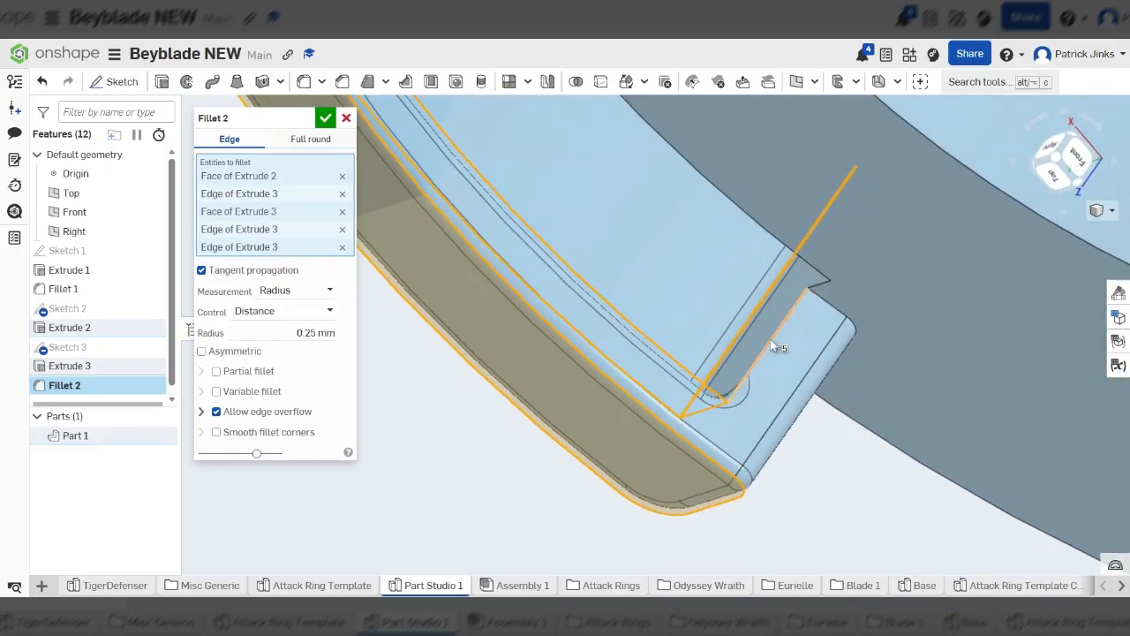
pyautogui.moveTo(771, 344); pyautogui.dragTo(944, 391, button='right')
pyautogui.scroll(-5, 944, 391)
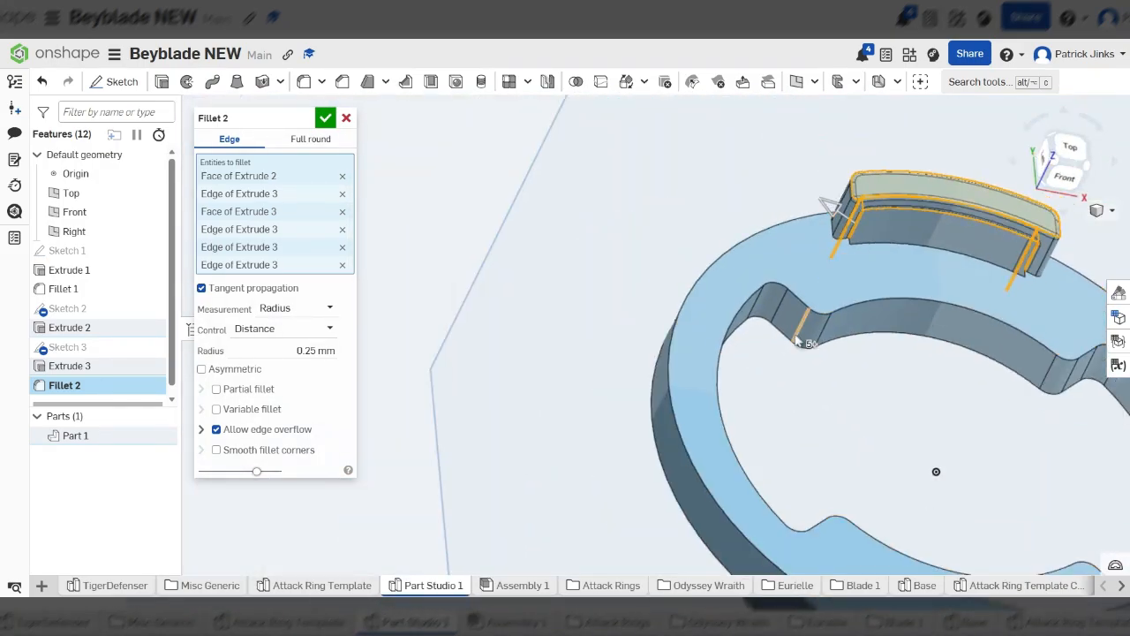
# Check the fillet preview along the slot from above and below, and accept the 0.25 mm fillet
pyautogui.scroll(5, 897, 300)
pyautogui.scroll(3, 836, 325)
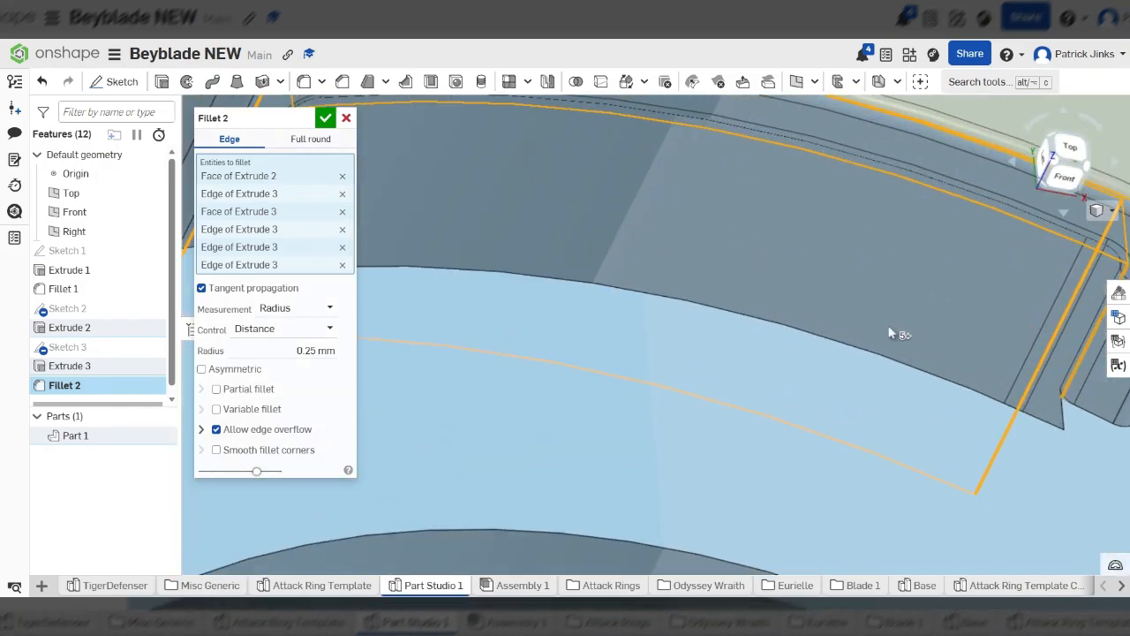
pyautogui.moveTo(890, 344); pyautogui.dragTo(889, 245, button='right')
pyautogui.scroll(-6, 878, 298)
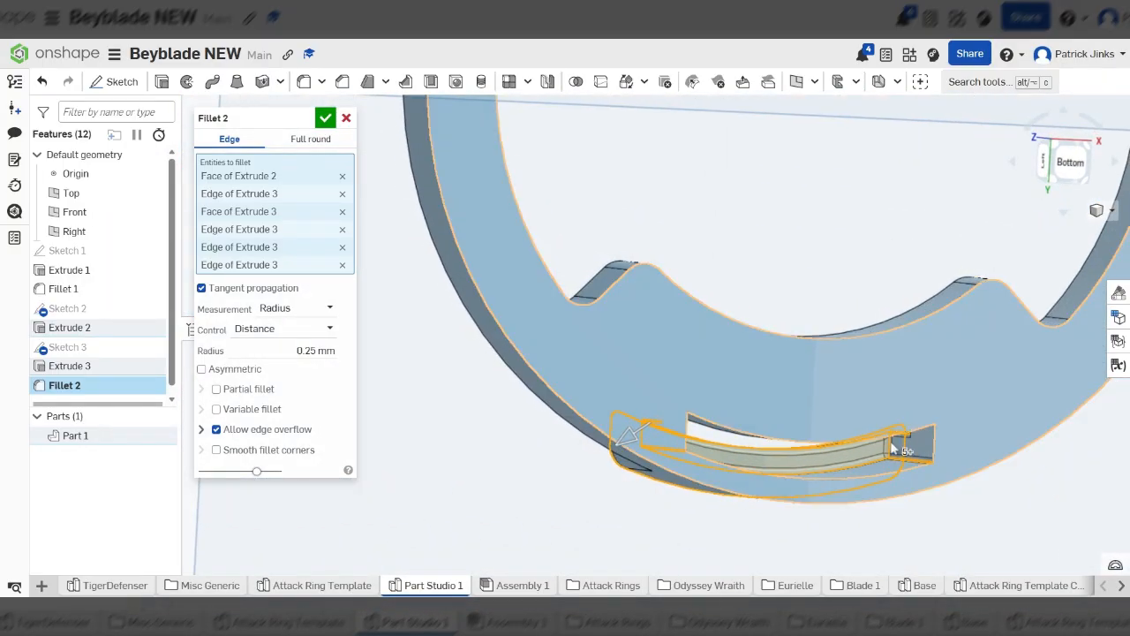
pyautogui.scroll(8, 895, 449)
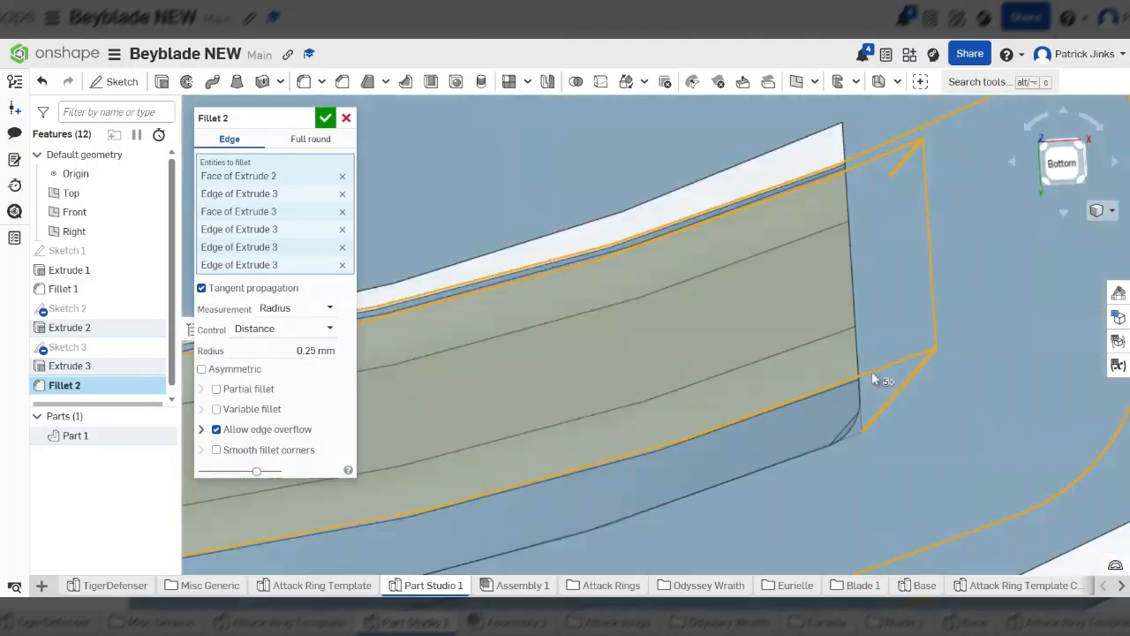
pyautogui.scroll(-8, 872, 370)
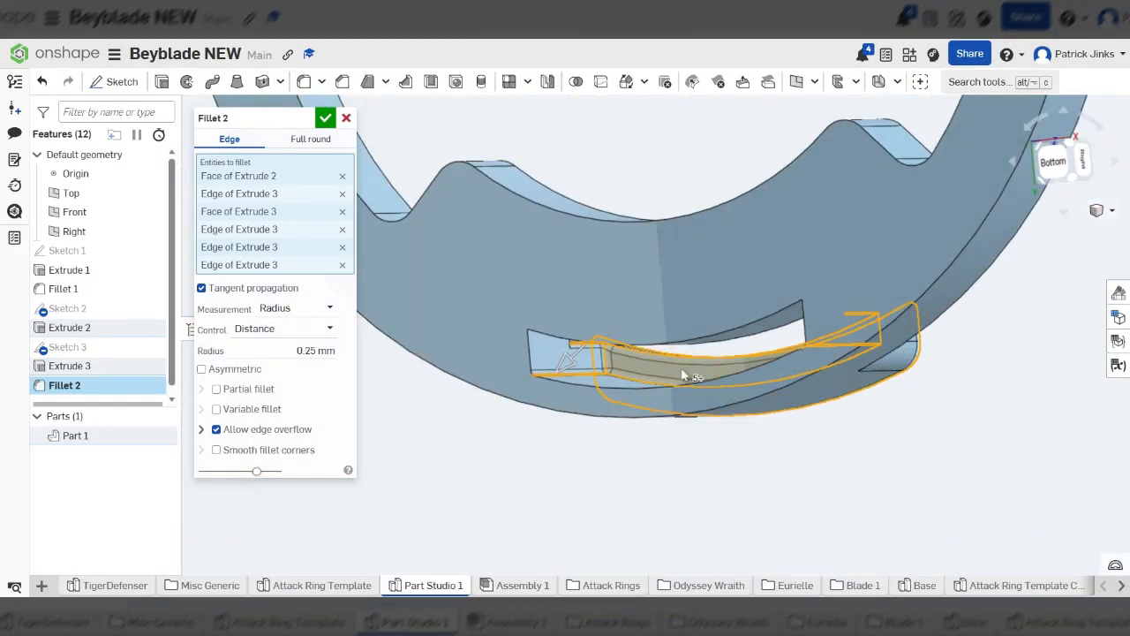
pyautogui.moveTo(681, 363); pyautogui.dragTo(409, 281, button='right')
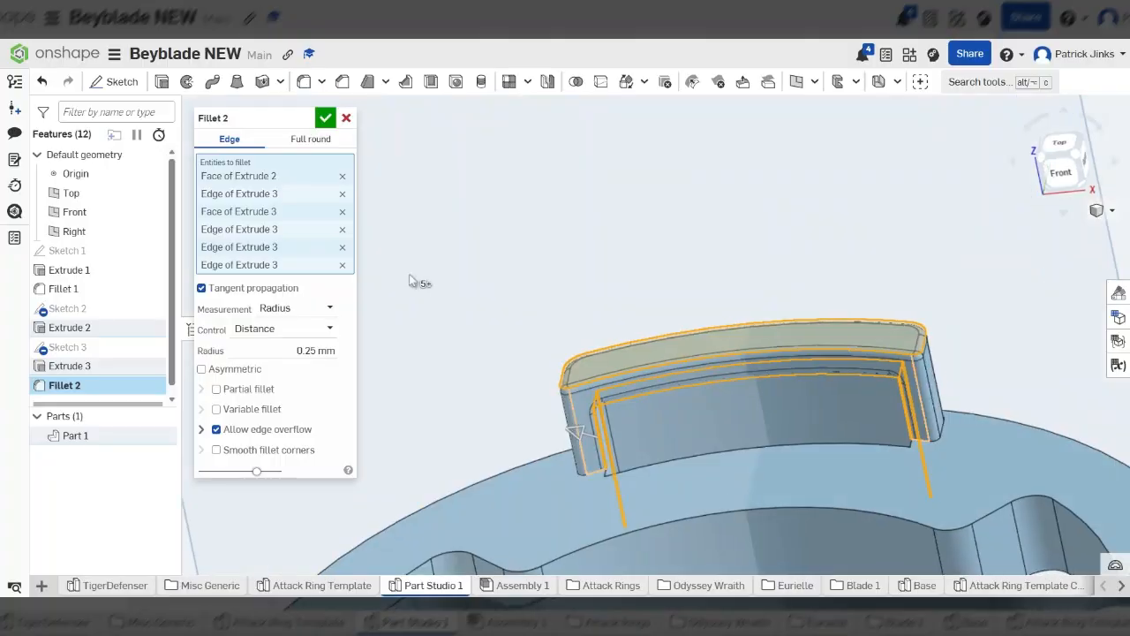
pyautogui.click(324, 123)
pyautogui.scroll(-4, 813, 381)
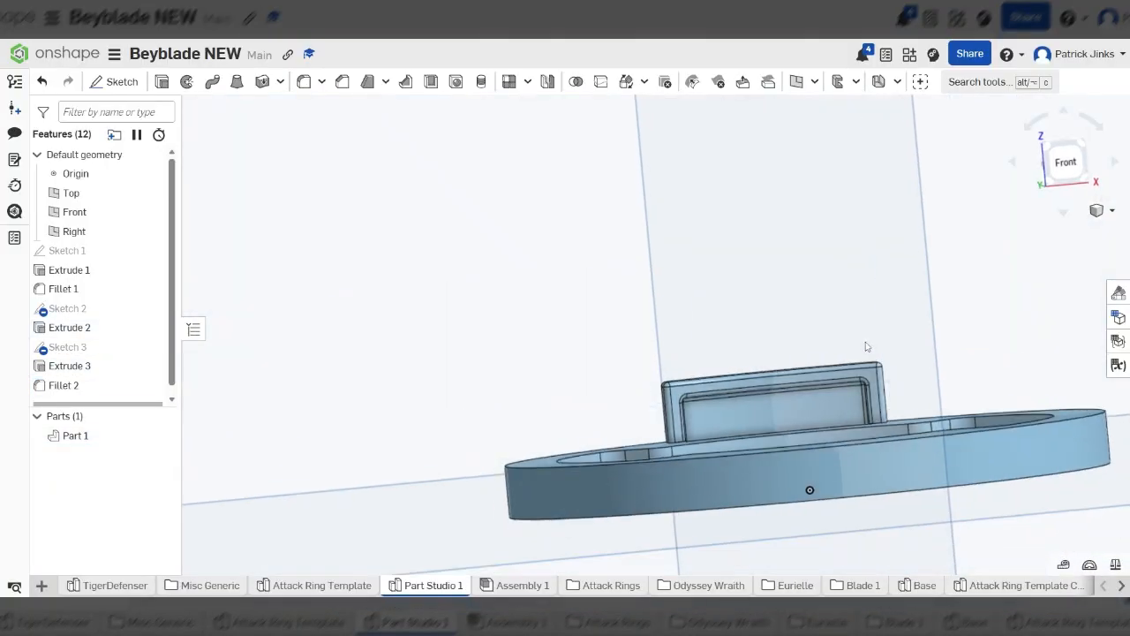